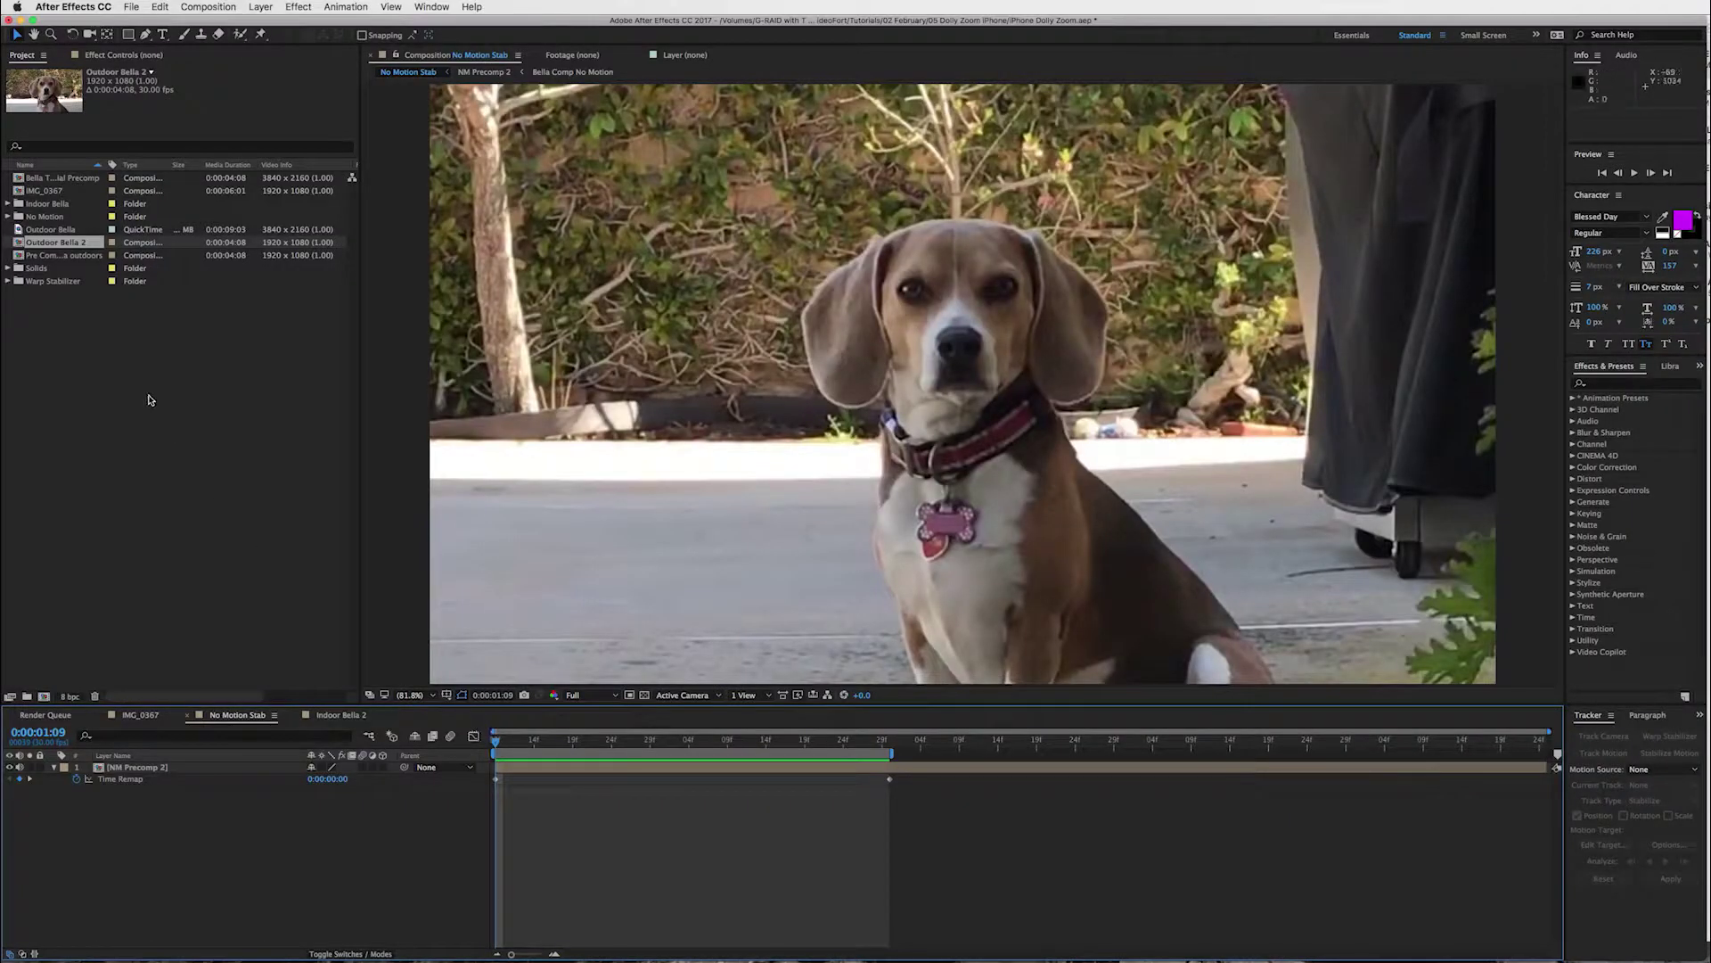
- Build Outdoor Bella 3 from the Outdoor Bella clip and start its work area at 0:00:00:18
left_click(19, 232)
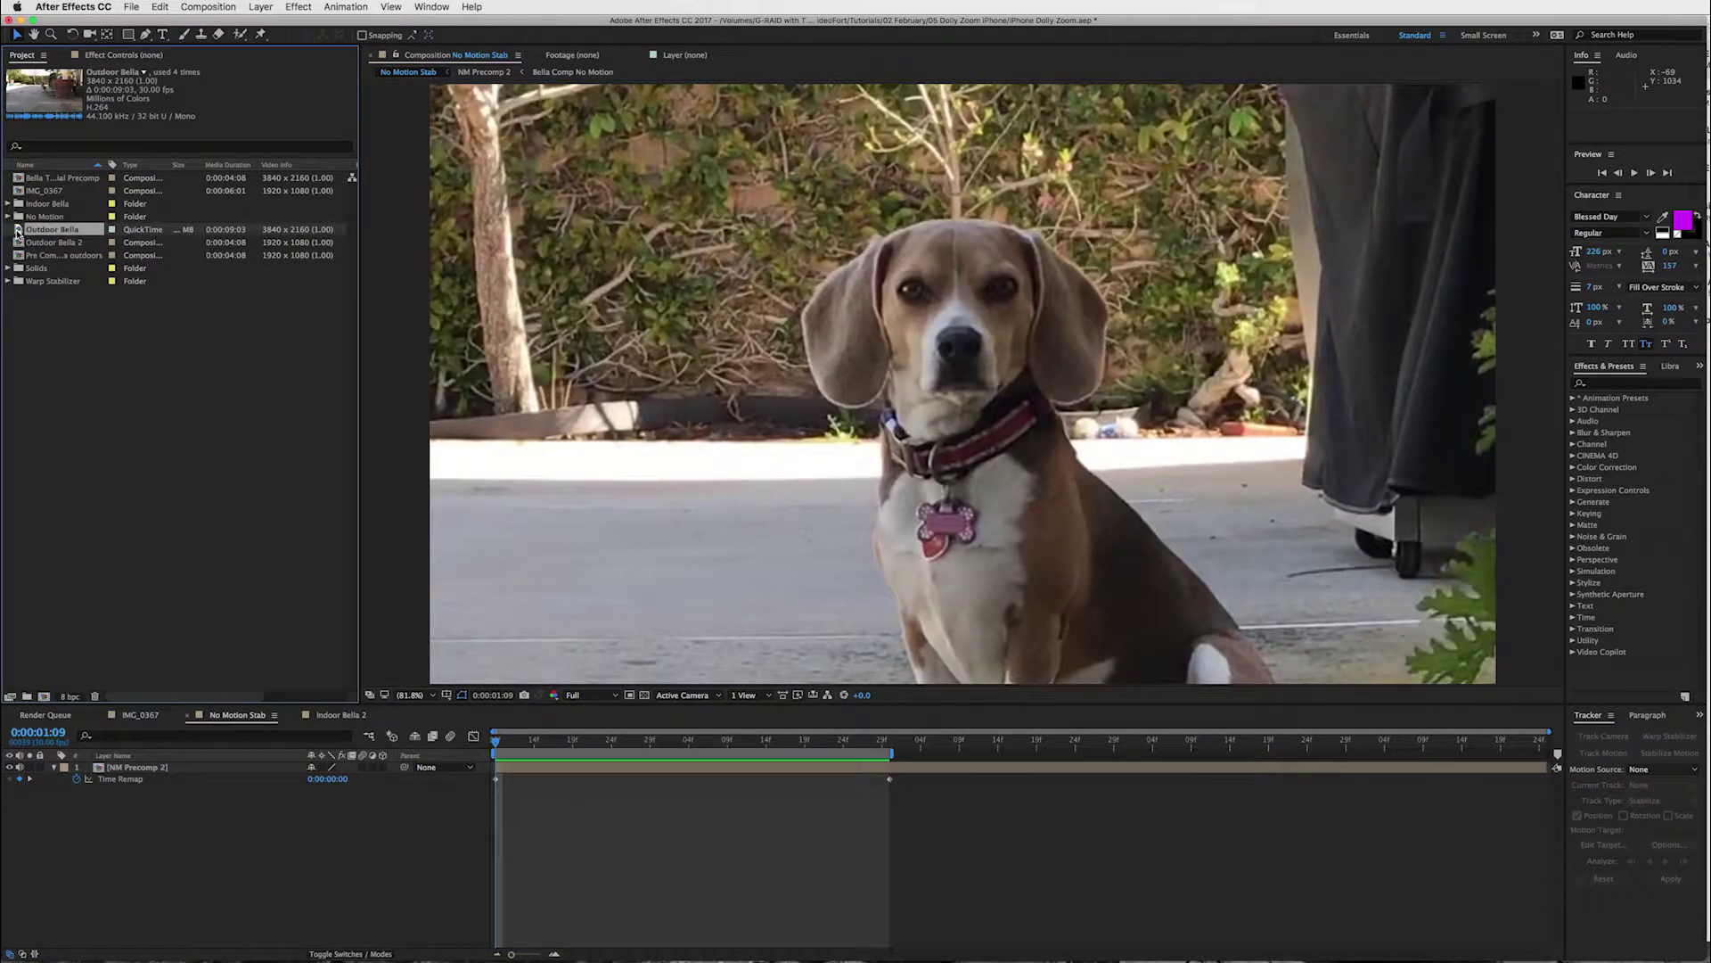
left_click_drag(19, 232, 43, 697)
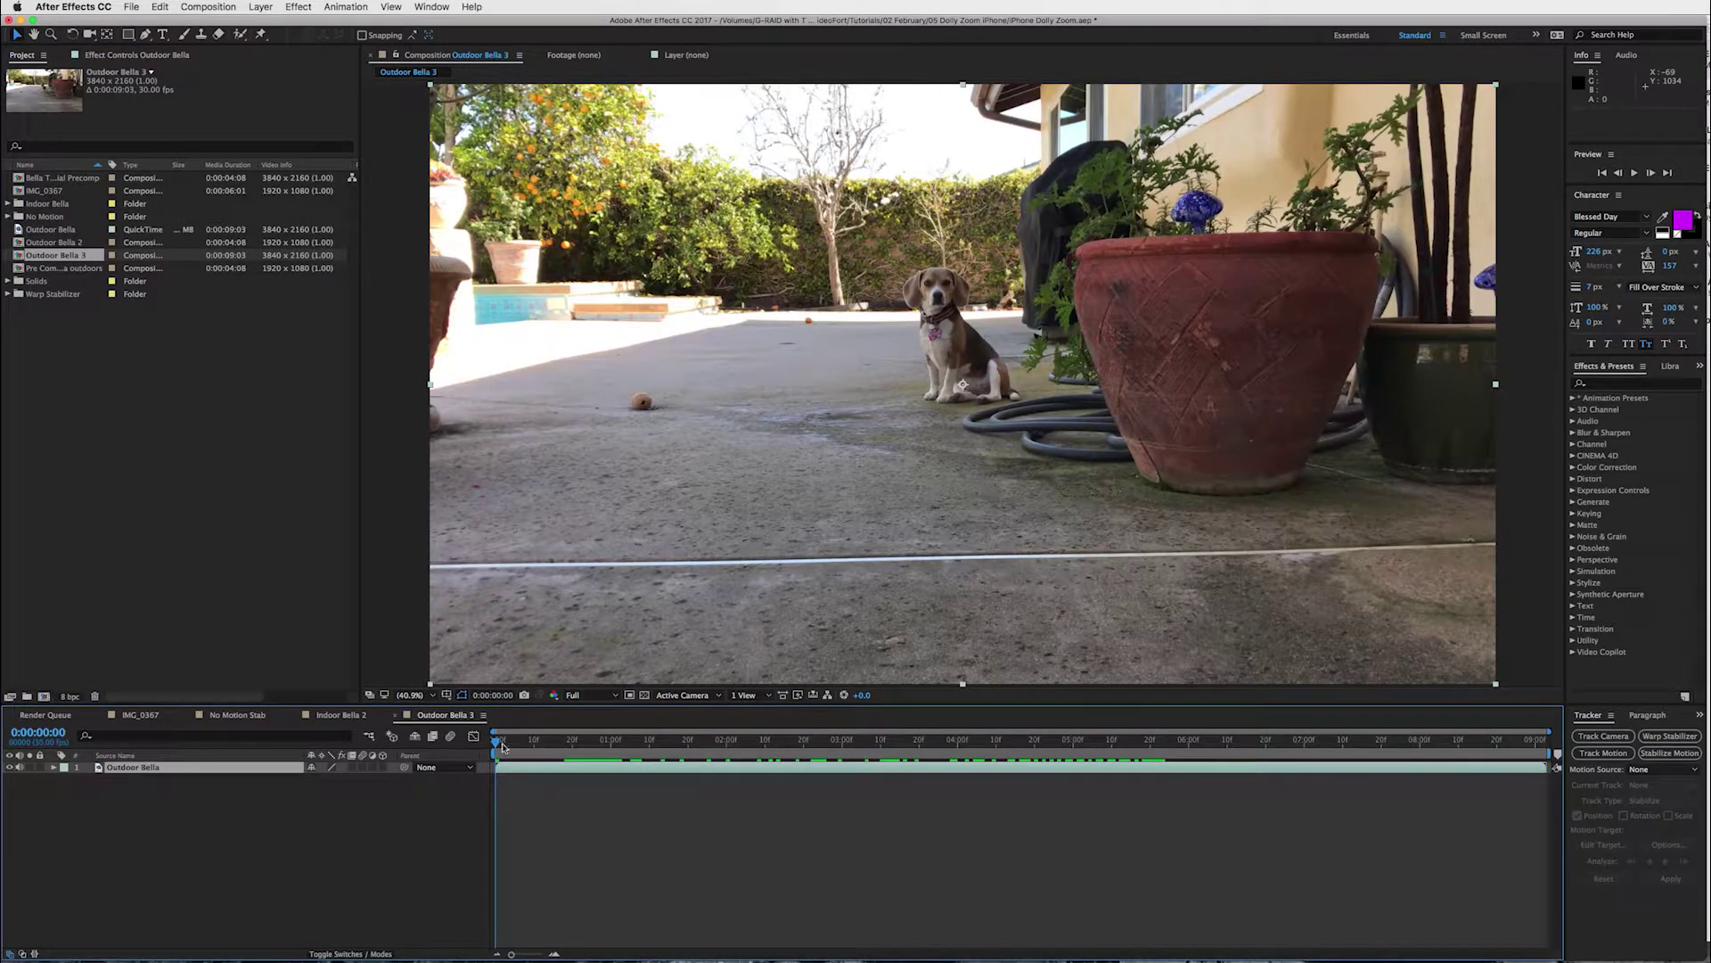
left_click(559, 756)
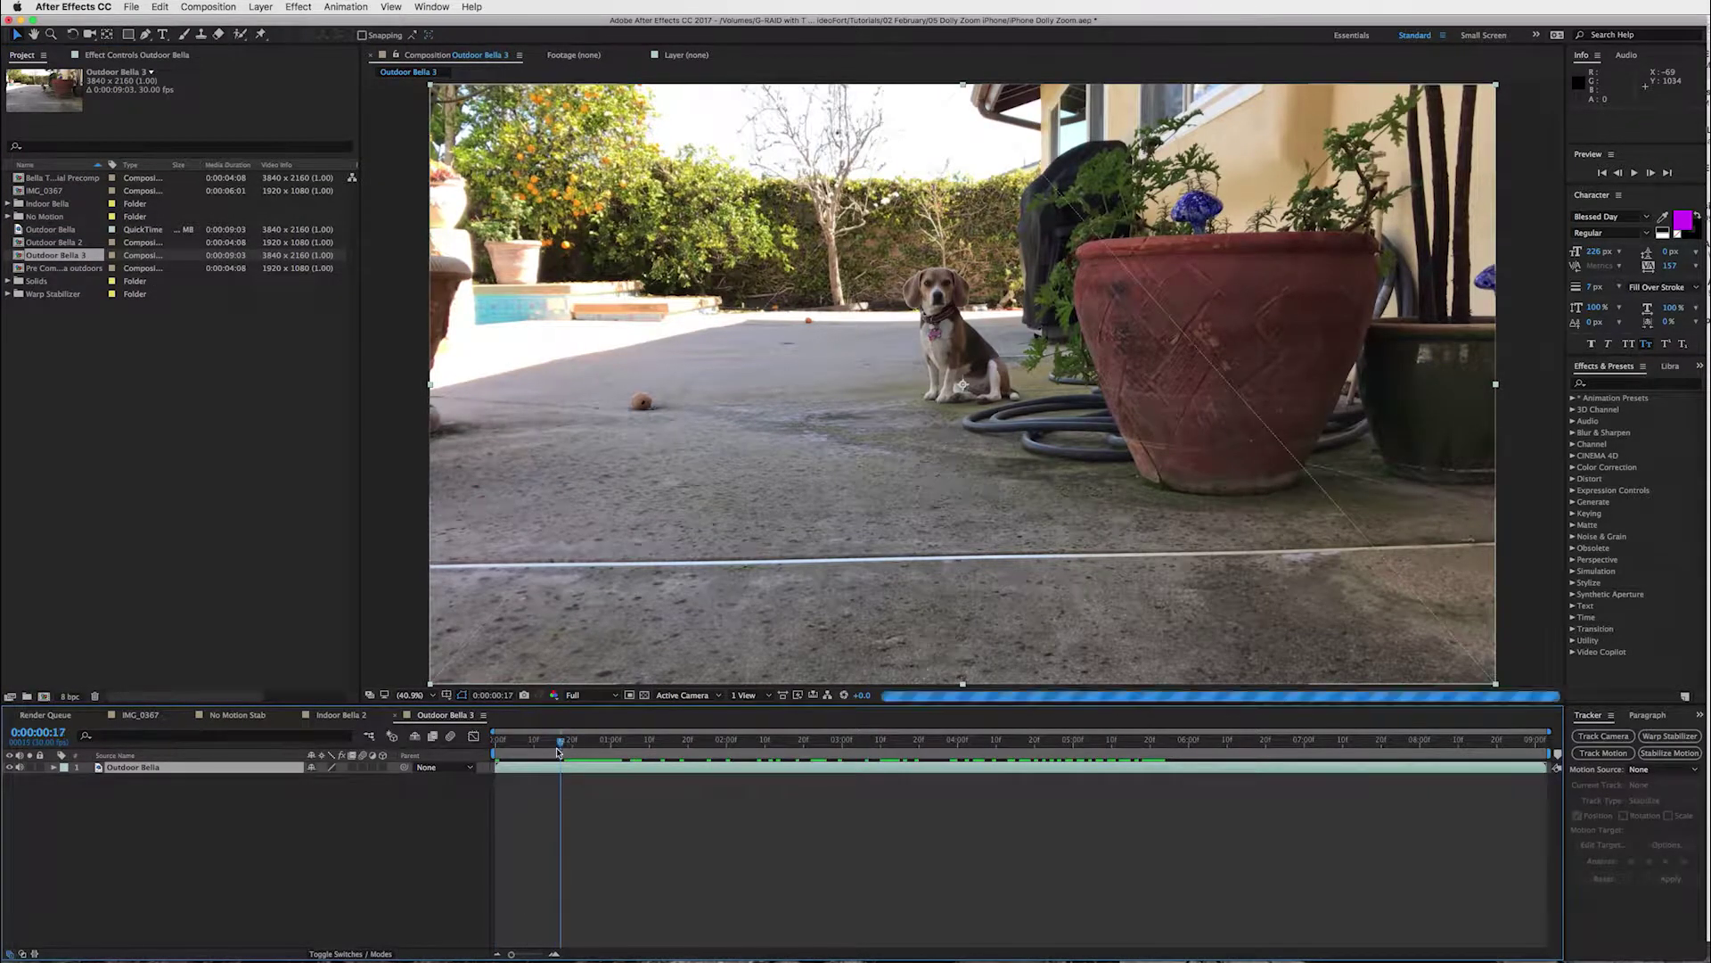
mouse_move(562, 742)
left_mouse_down()
mouse_move(621, 743)
mouse_move(563, 742)
left_mouse_up()
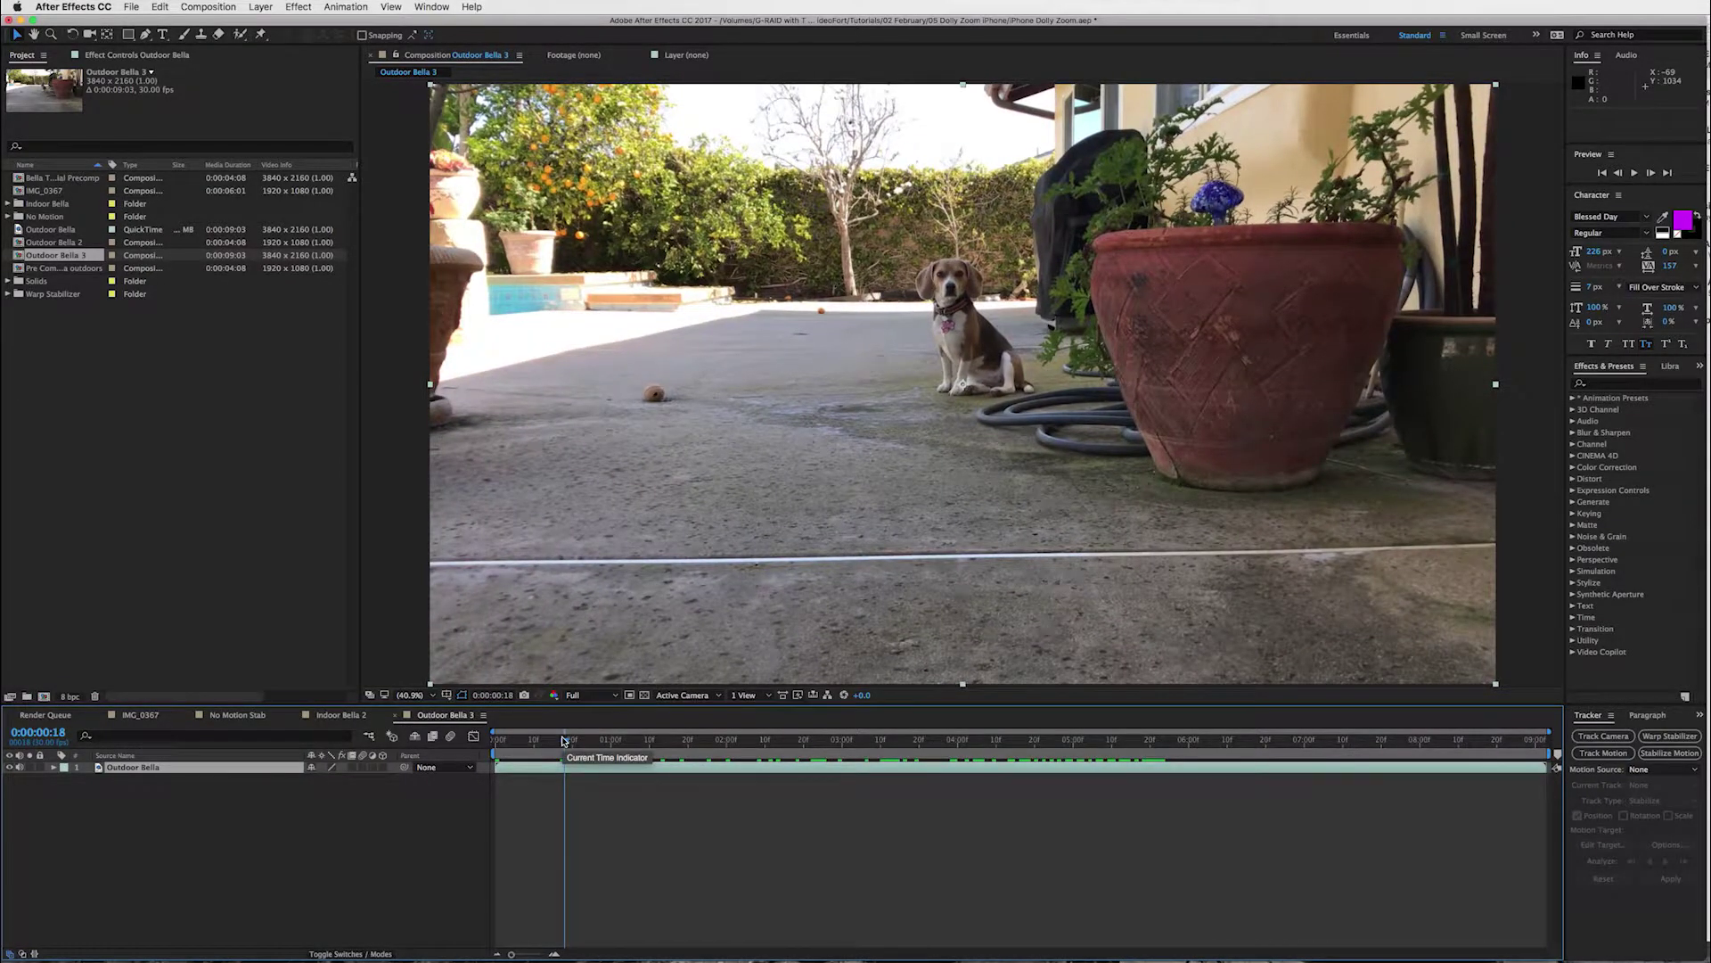
key("b")
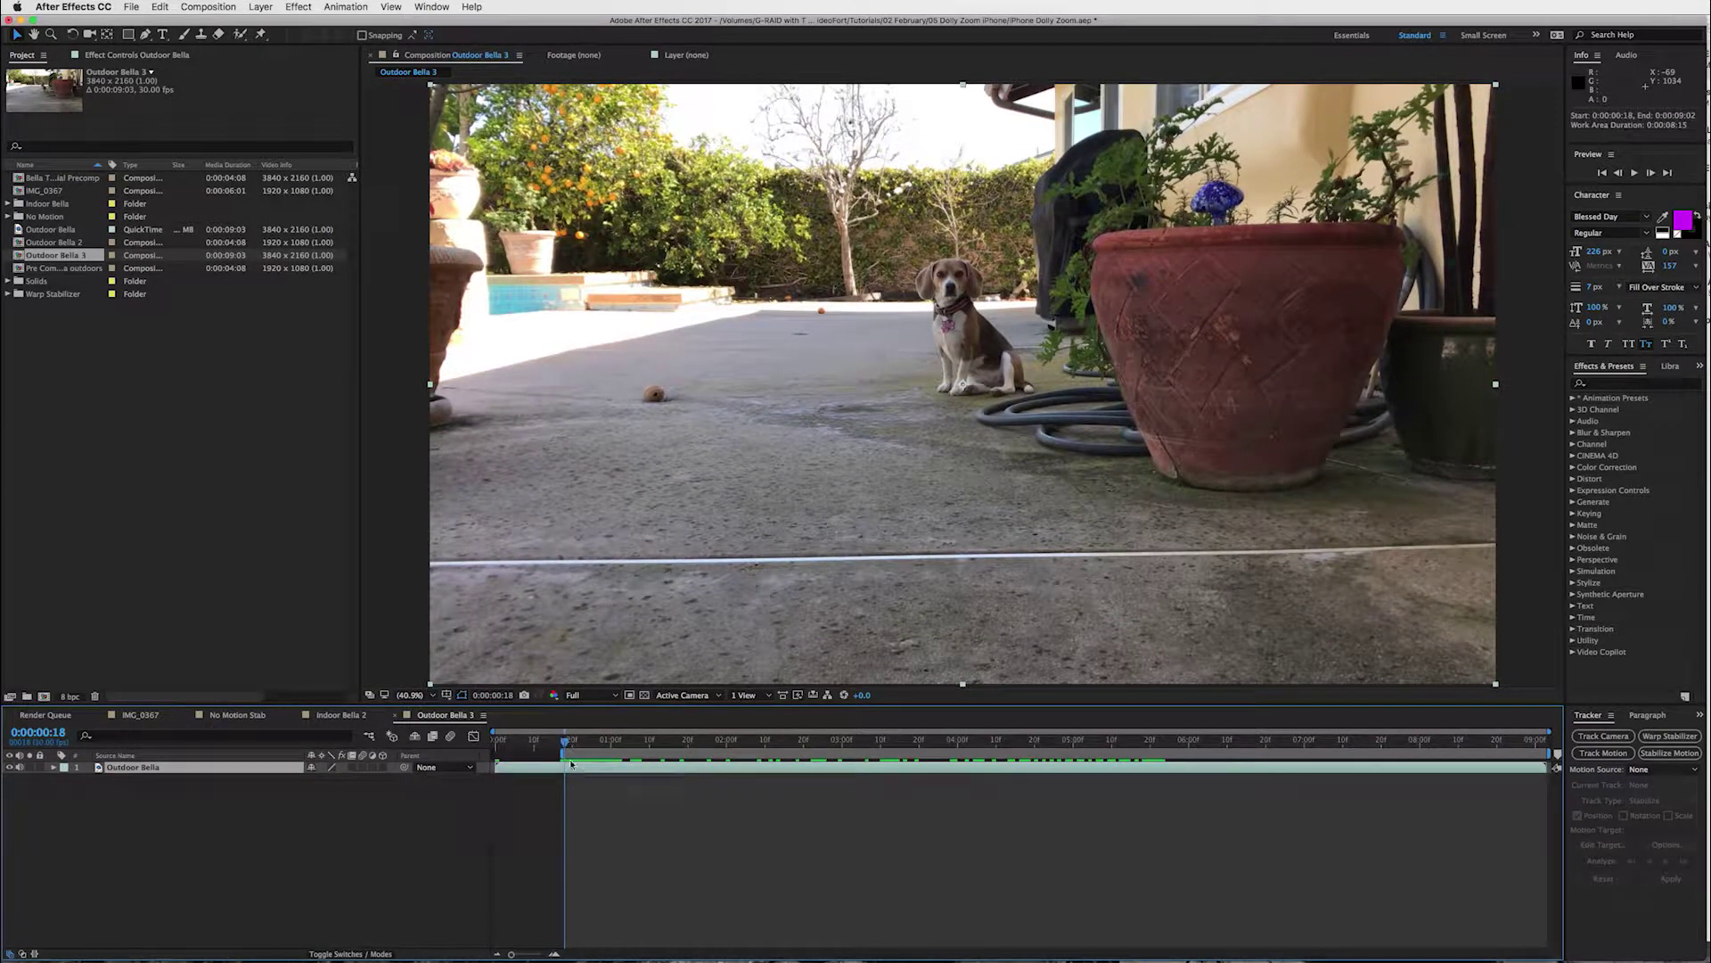
left_click_drag(1025, 743, 1169, 749)
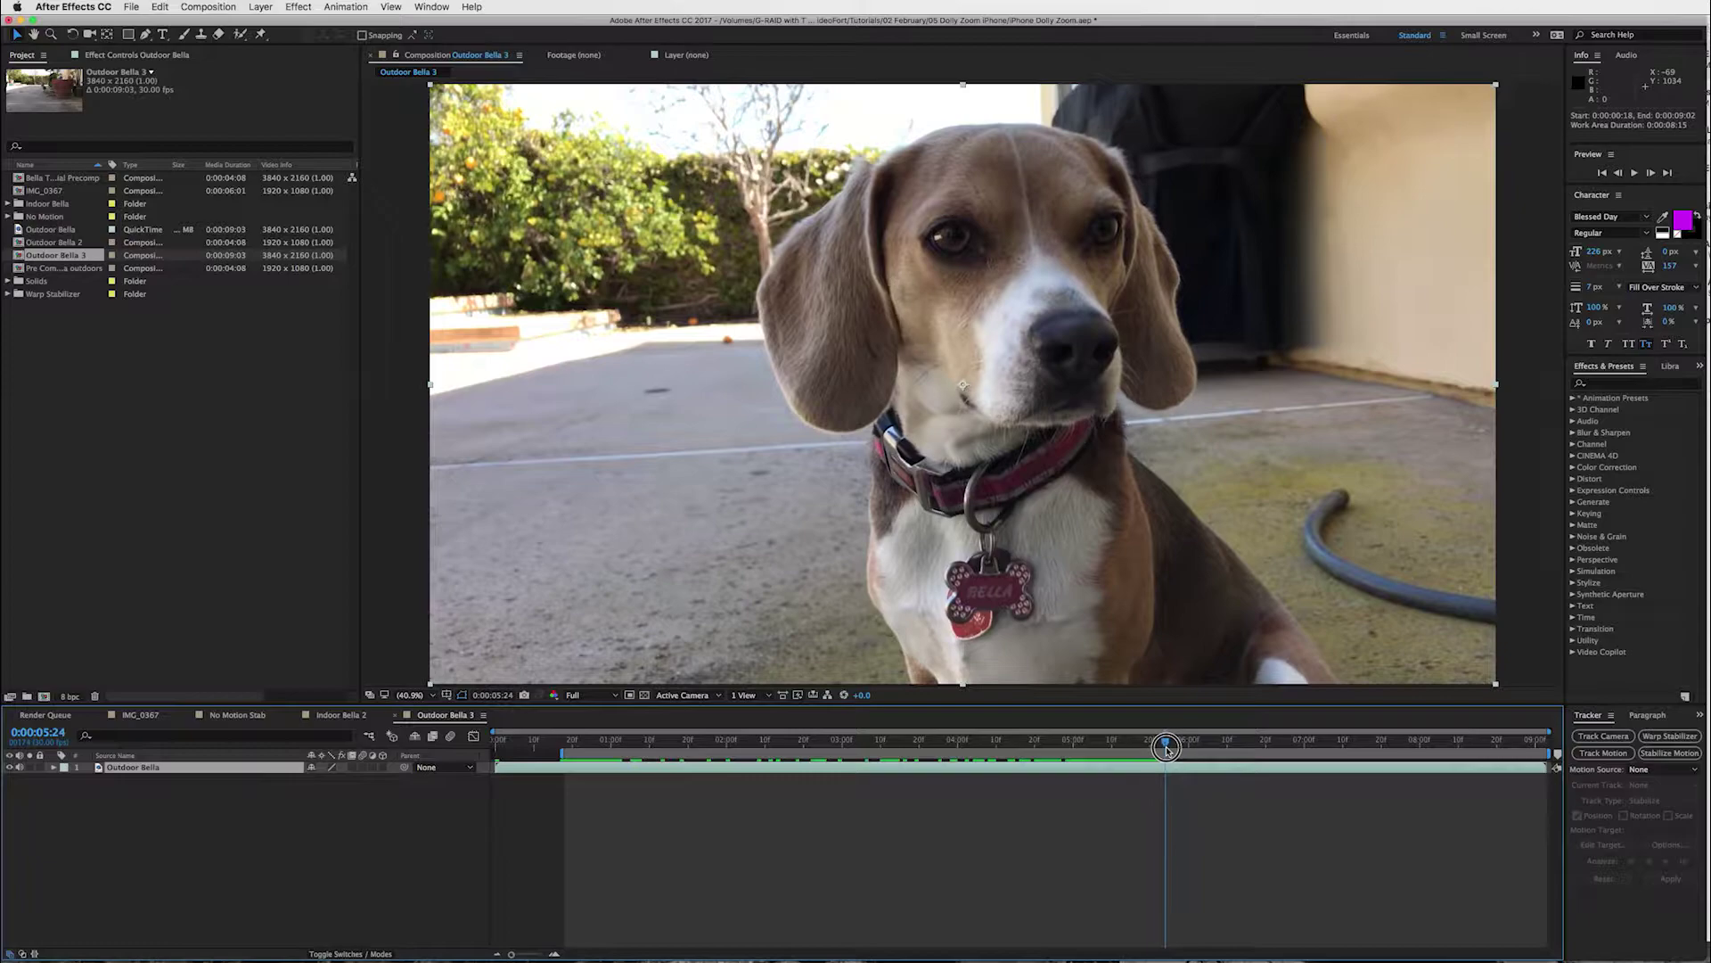
- End the work area at 0:00:05:24, trim the comp to it, and preview the 0:00:05:07 clip
key("n")
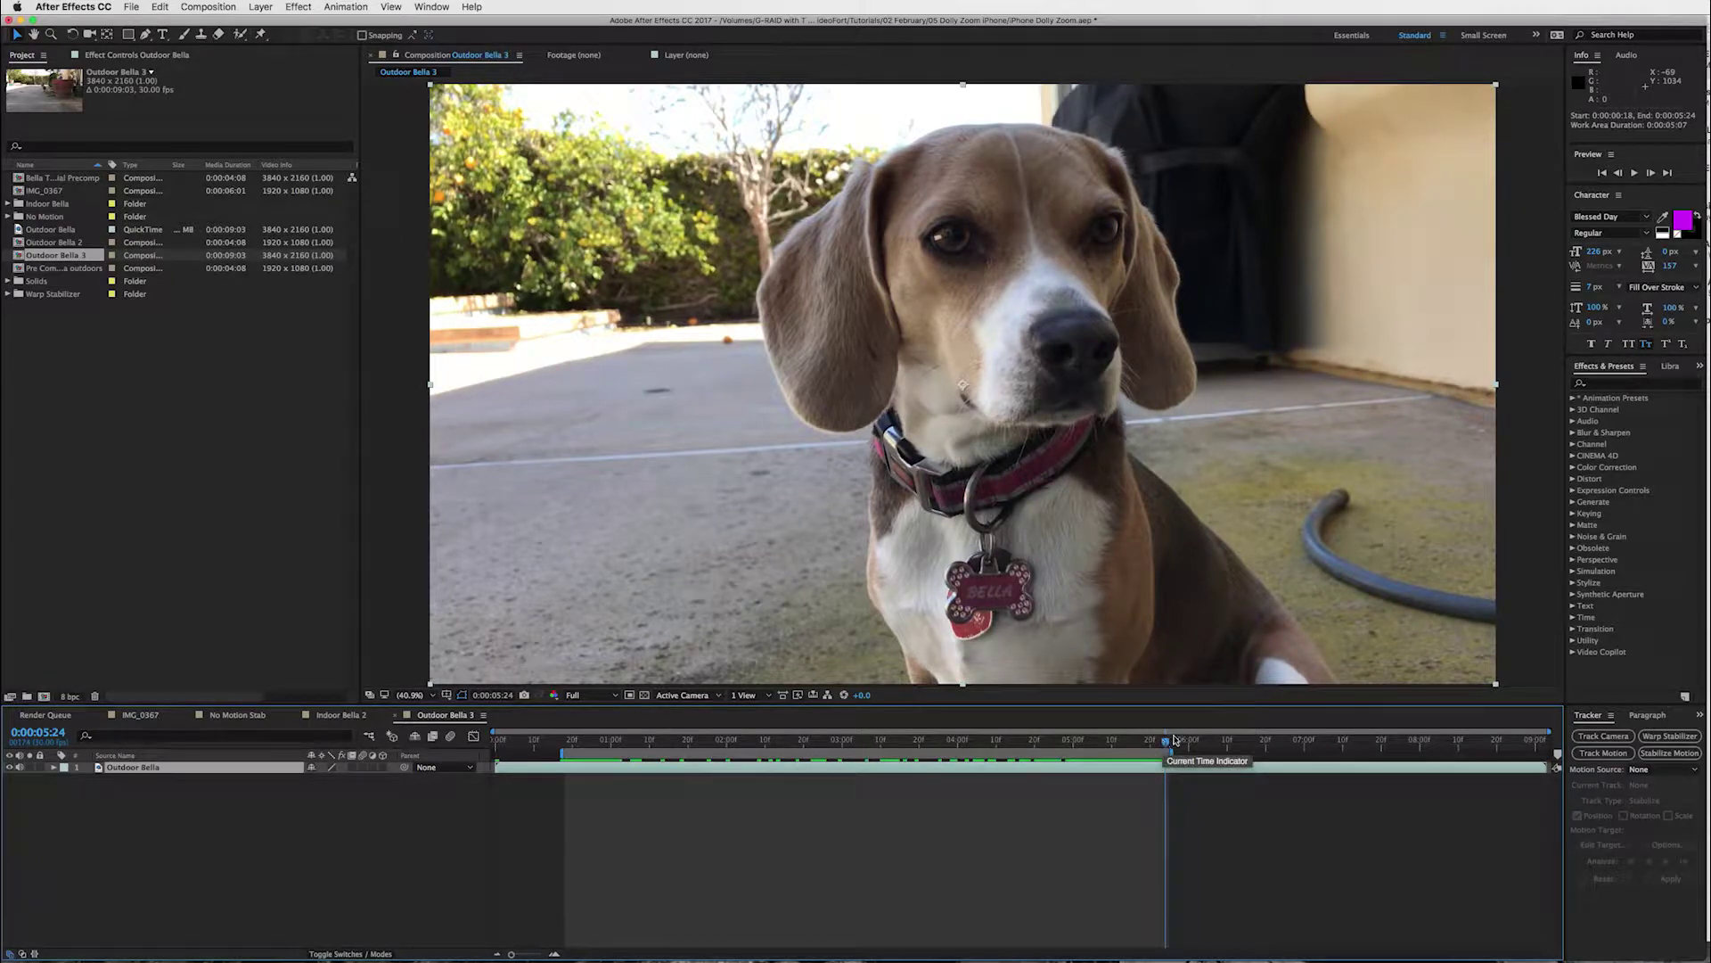
right_click(1140, 756)
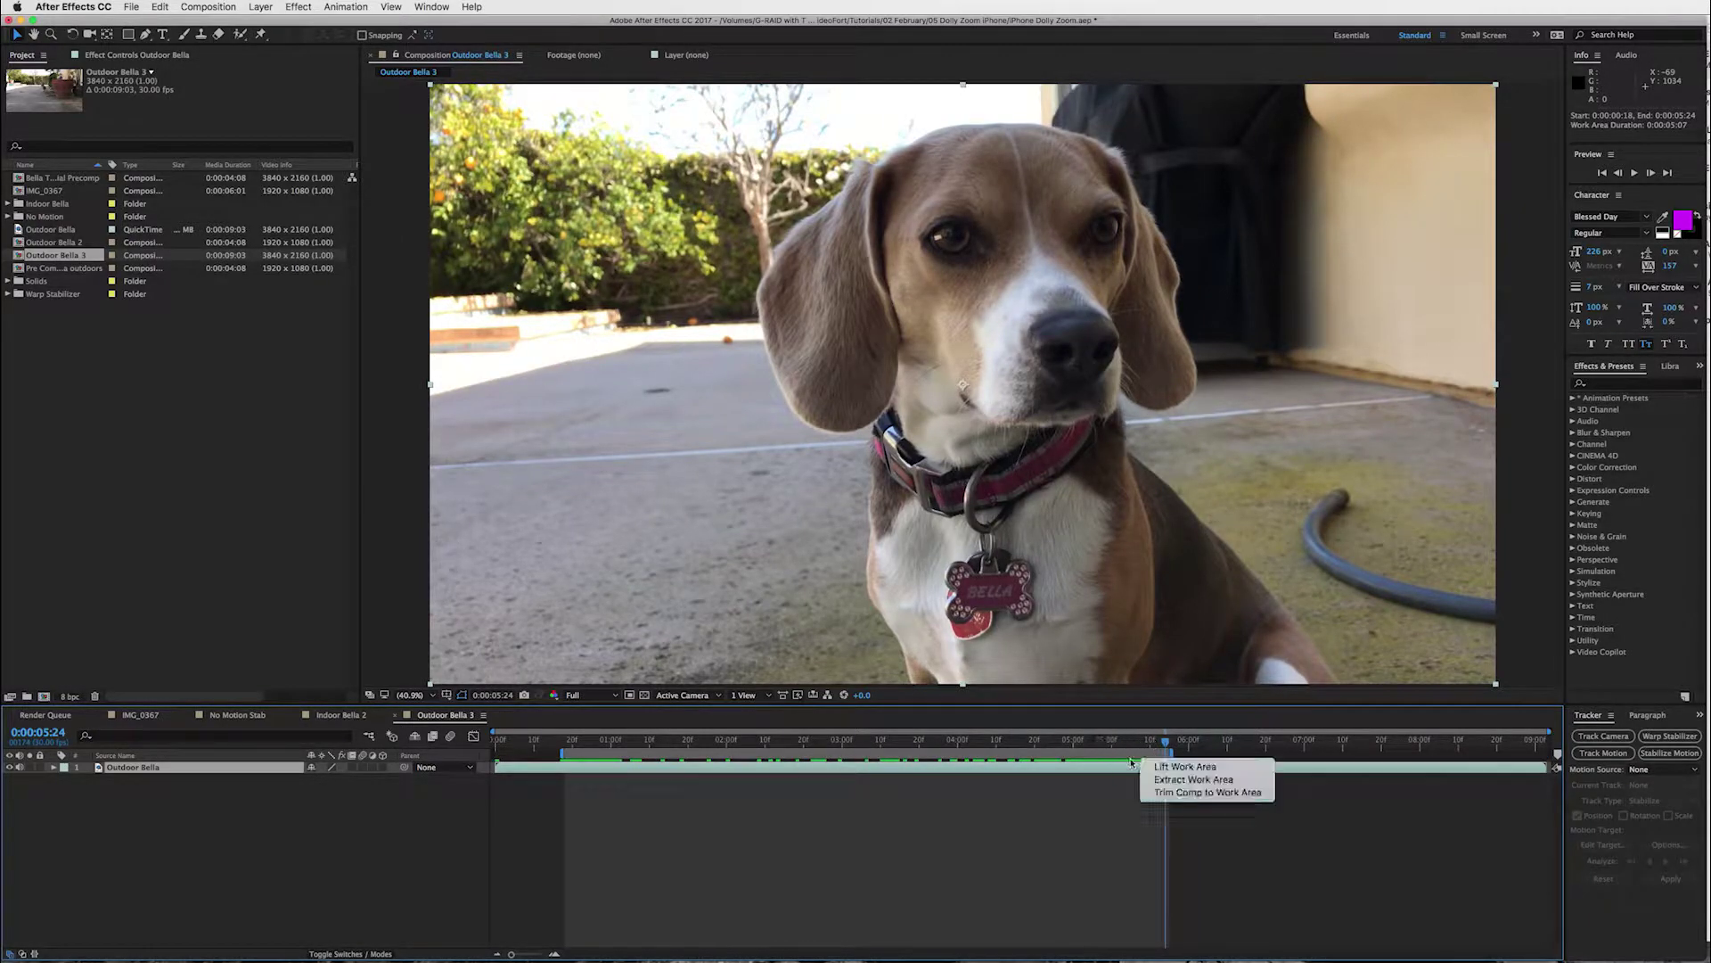
right_click(1105, 756)
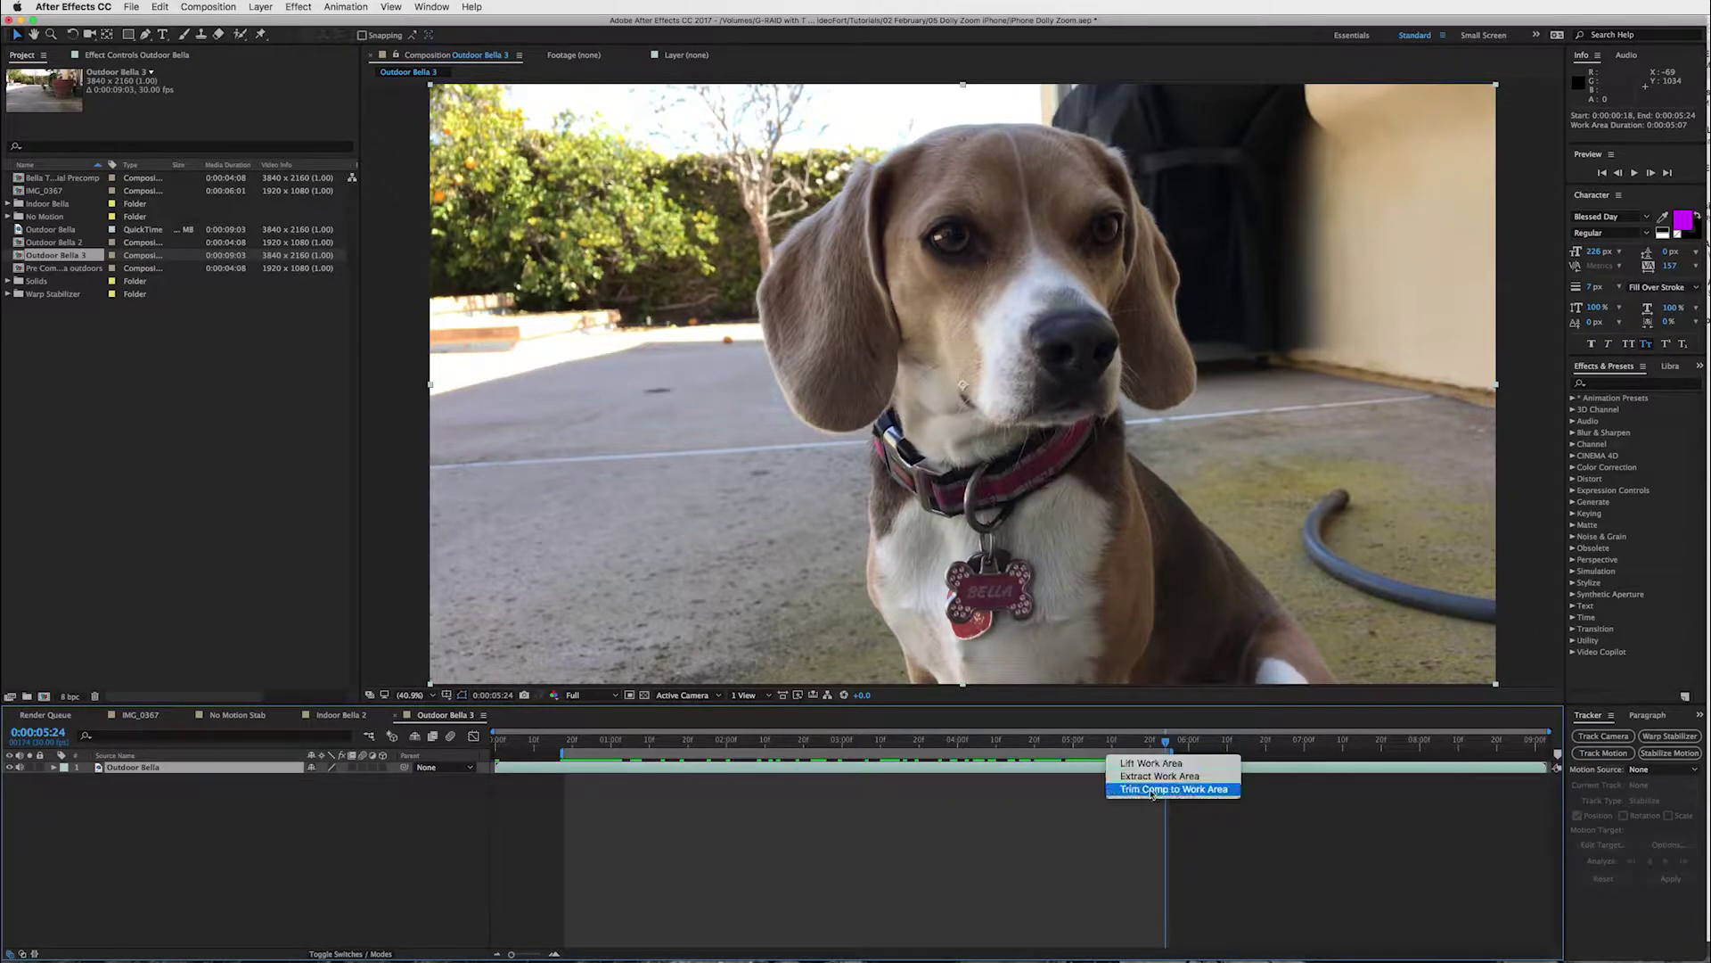
left_click(1105, 756)
right_click(1106, 756)
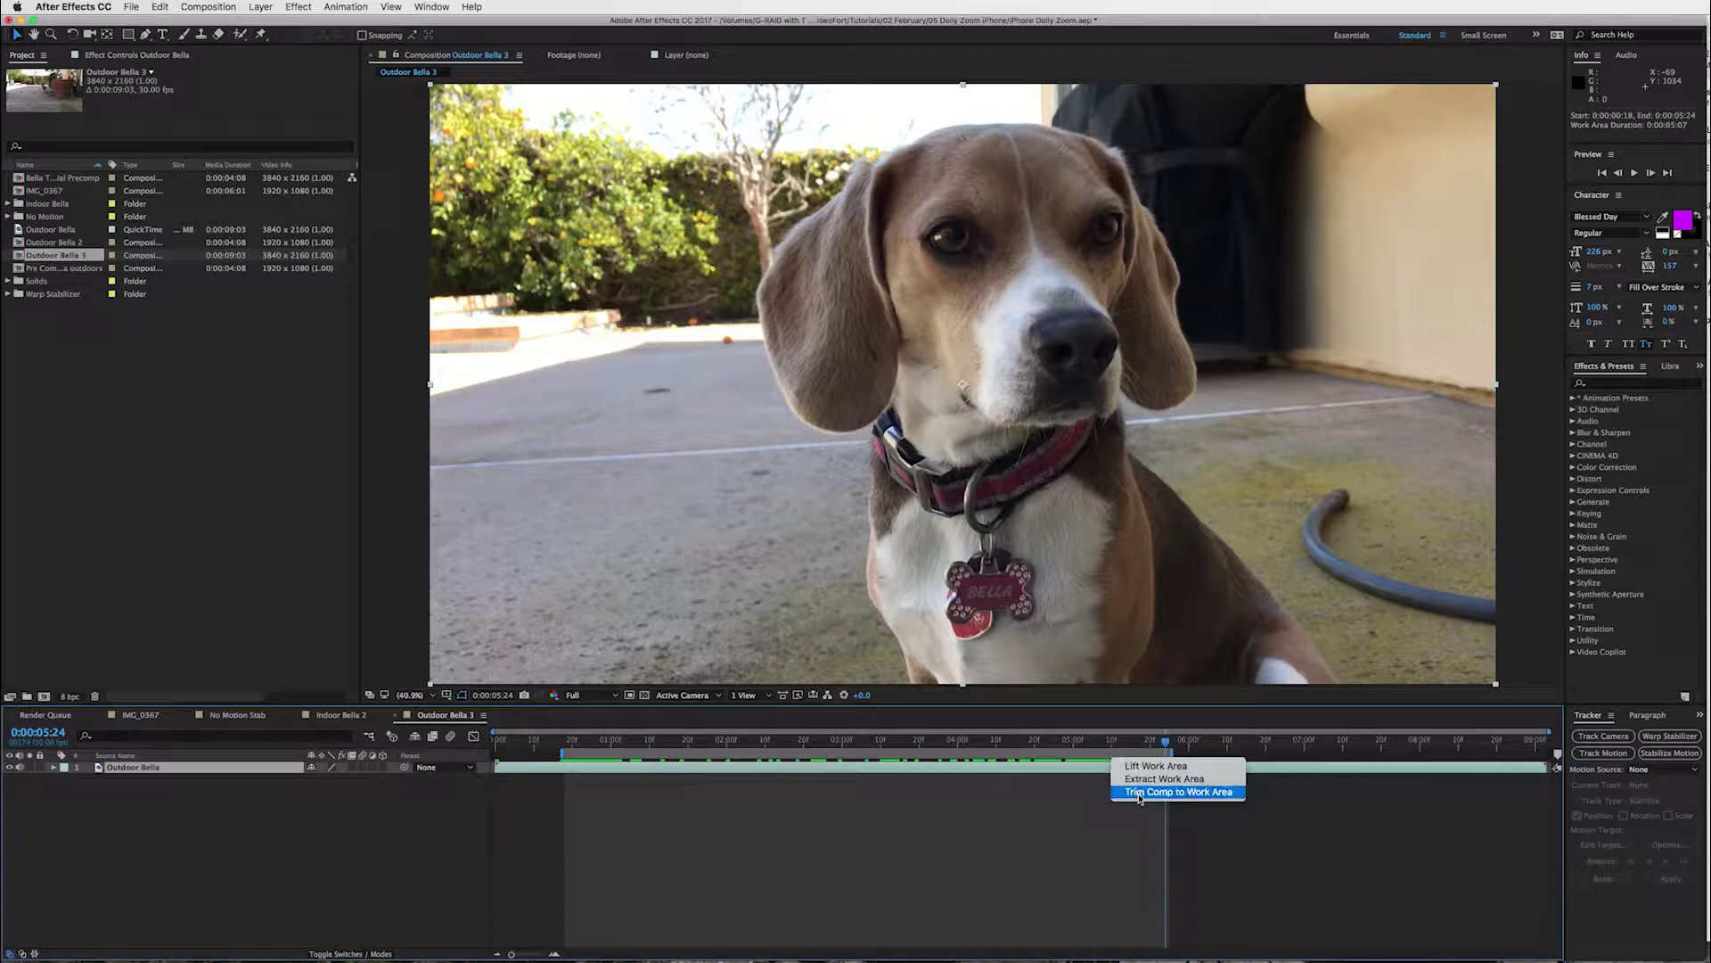
left_click(1207, 793)
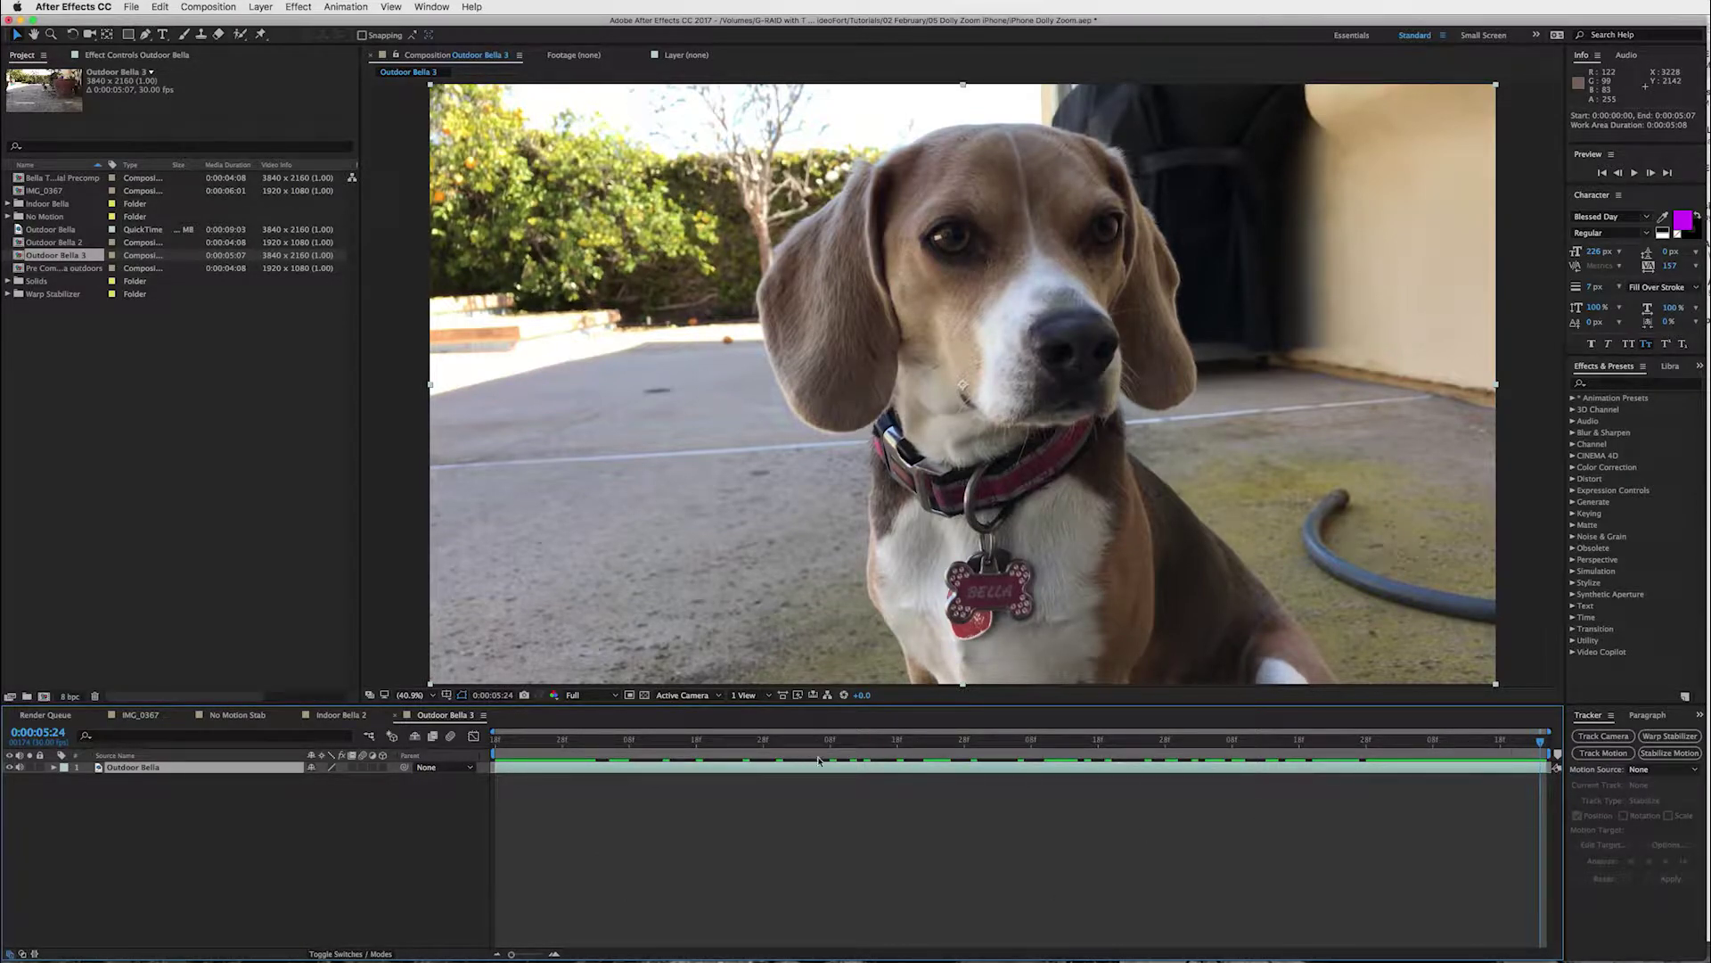
left_click_drag(747, 742, 1425, 767)
key("space")
- Apply Warp Stabilizer to the Outdoor Bella layer with Result set to No Motion
left_click(1418, 769)
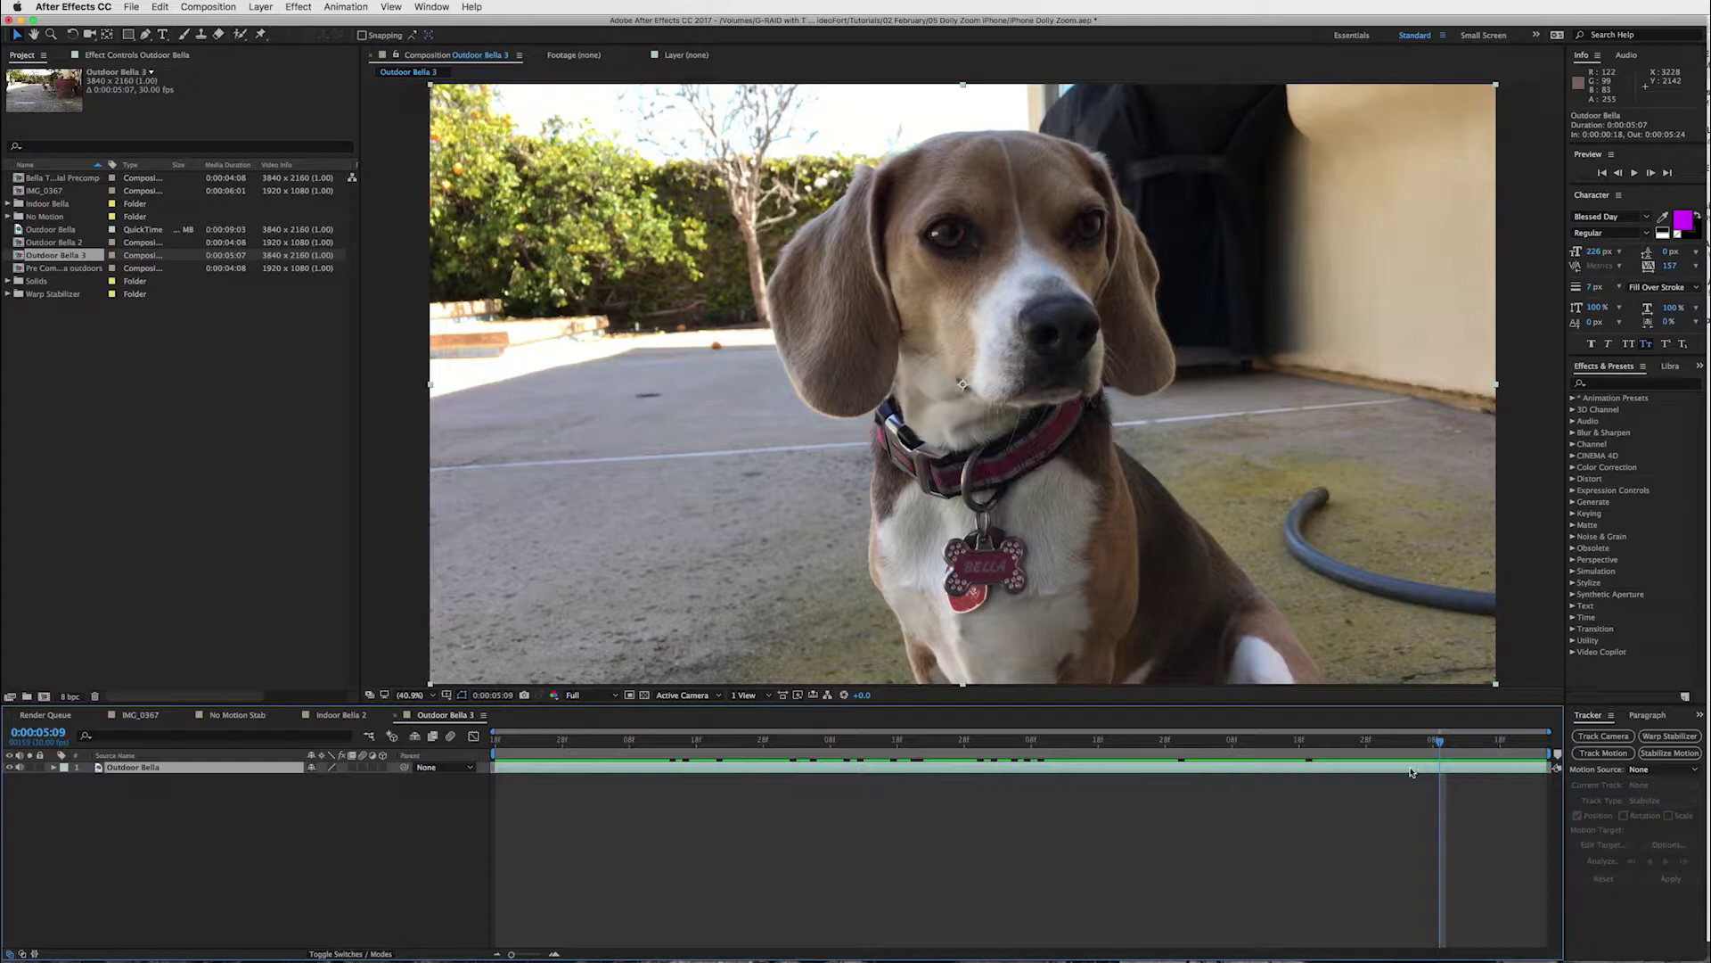
left_click(1673, 736)
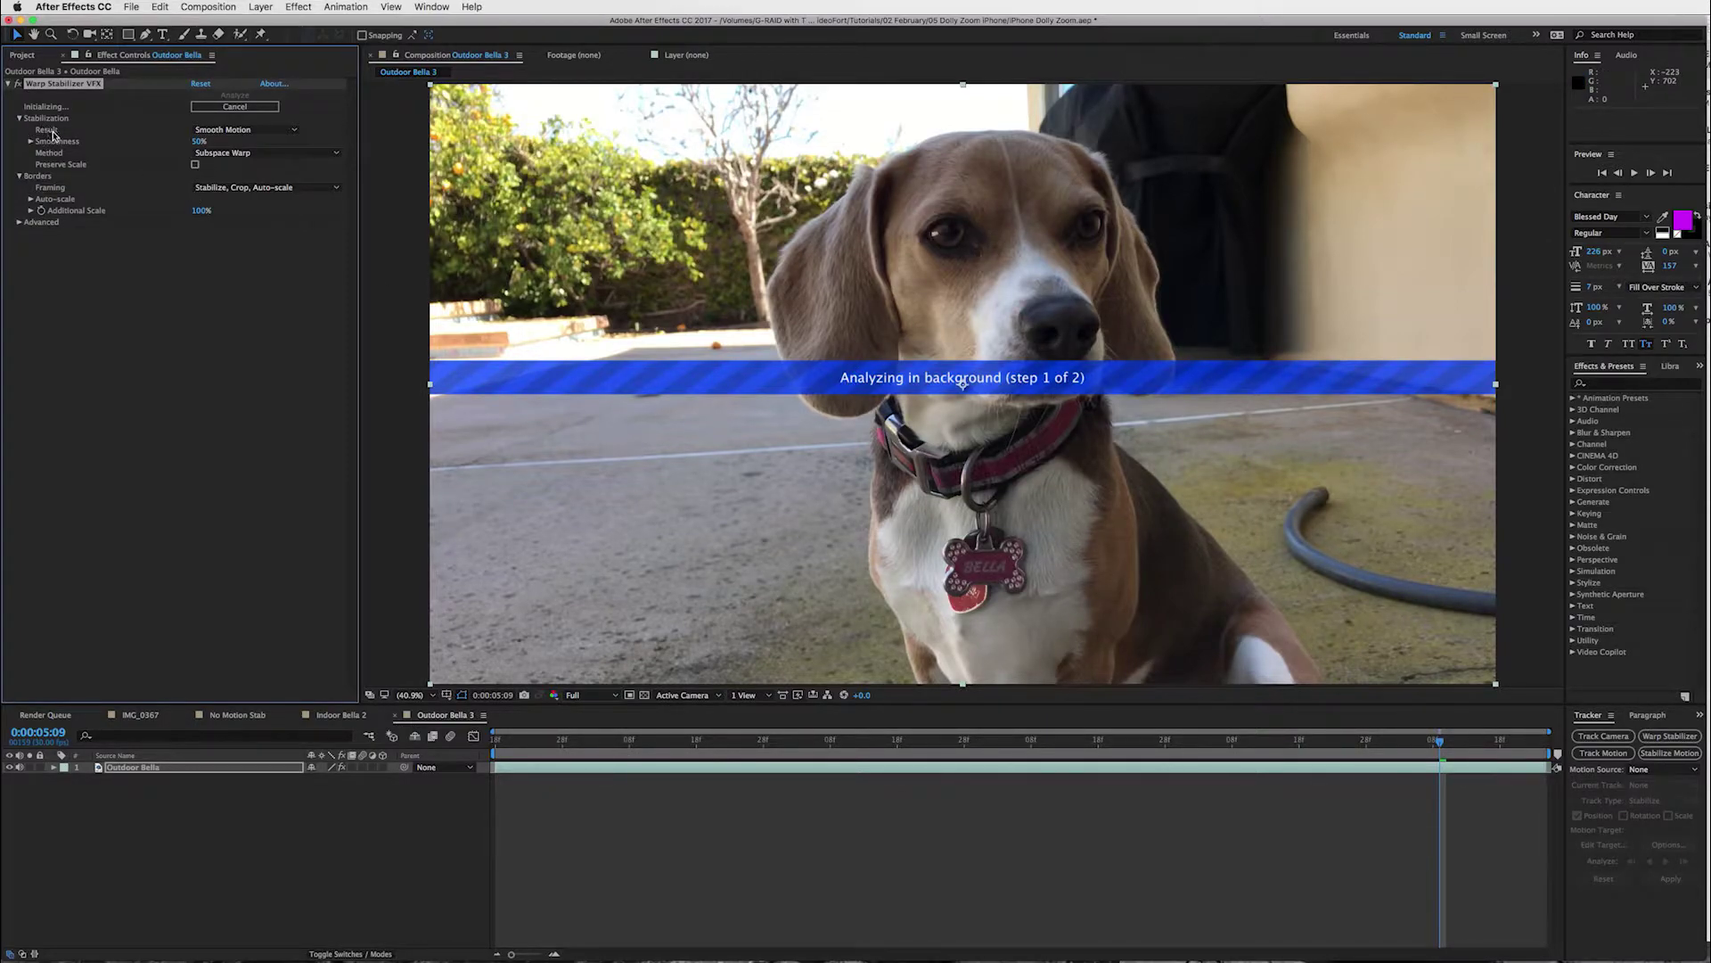
left_click(245, 135)
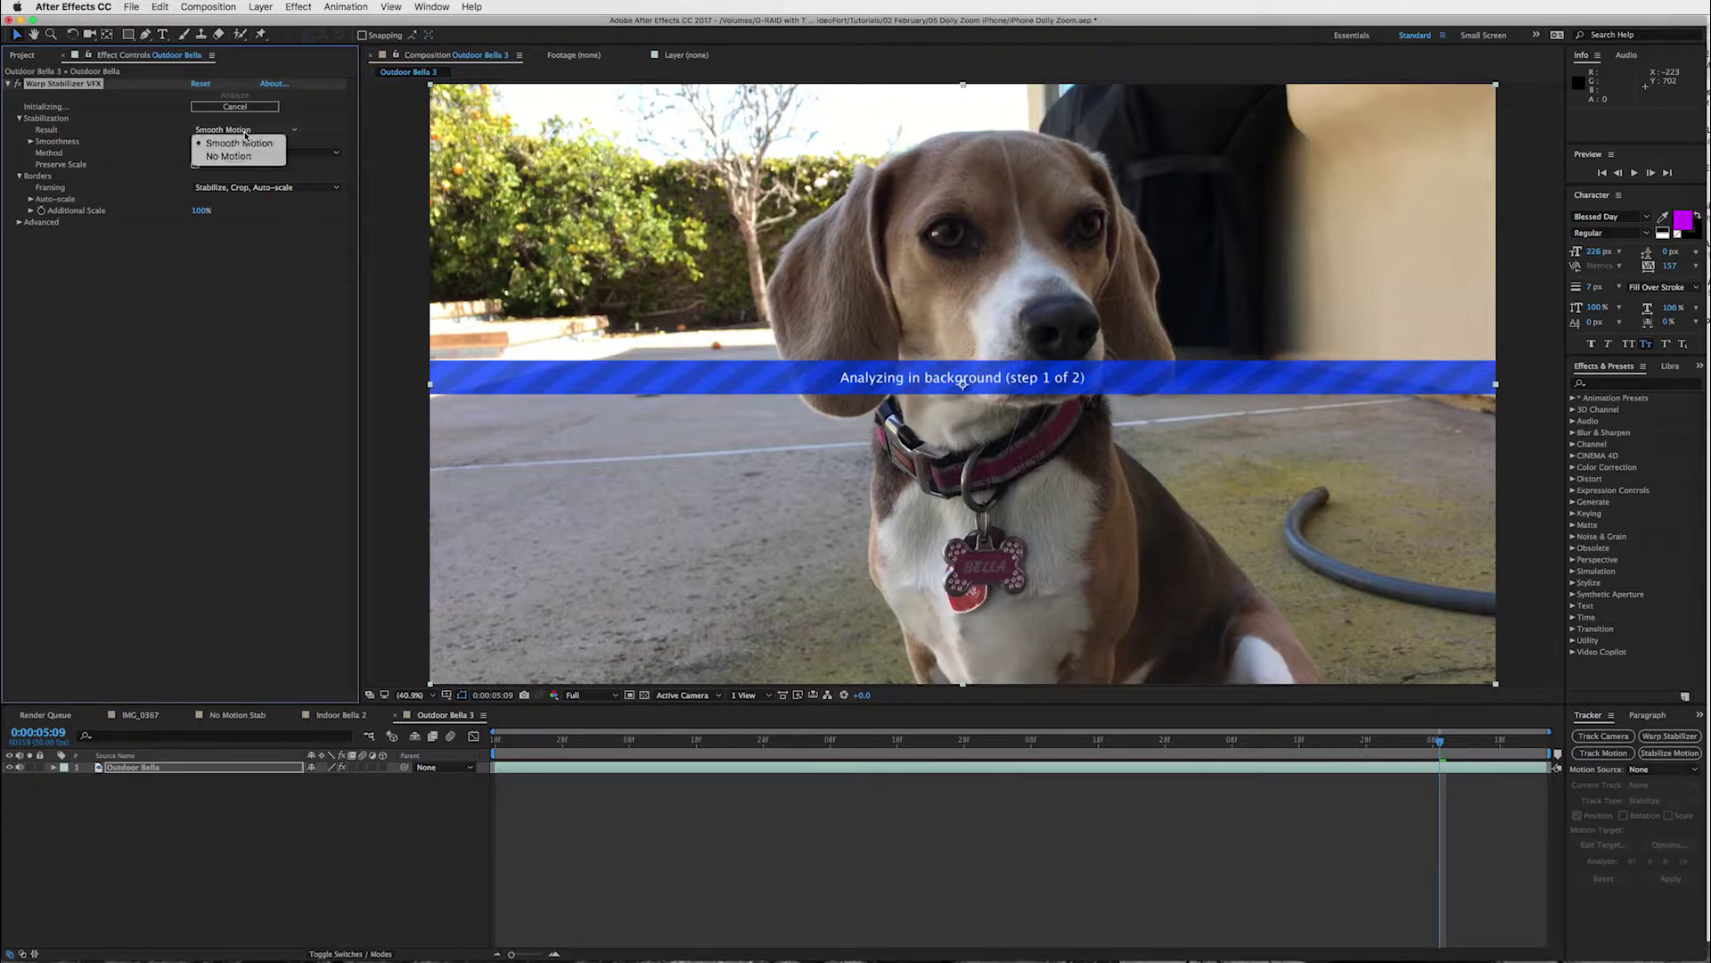
left_click(221, 157)
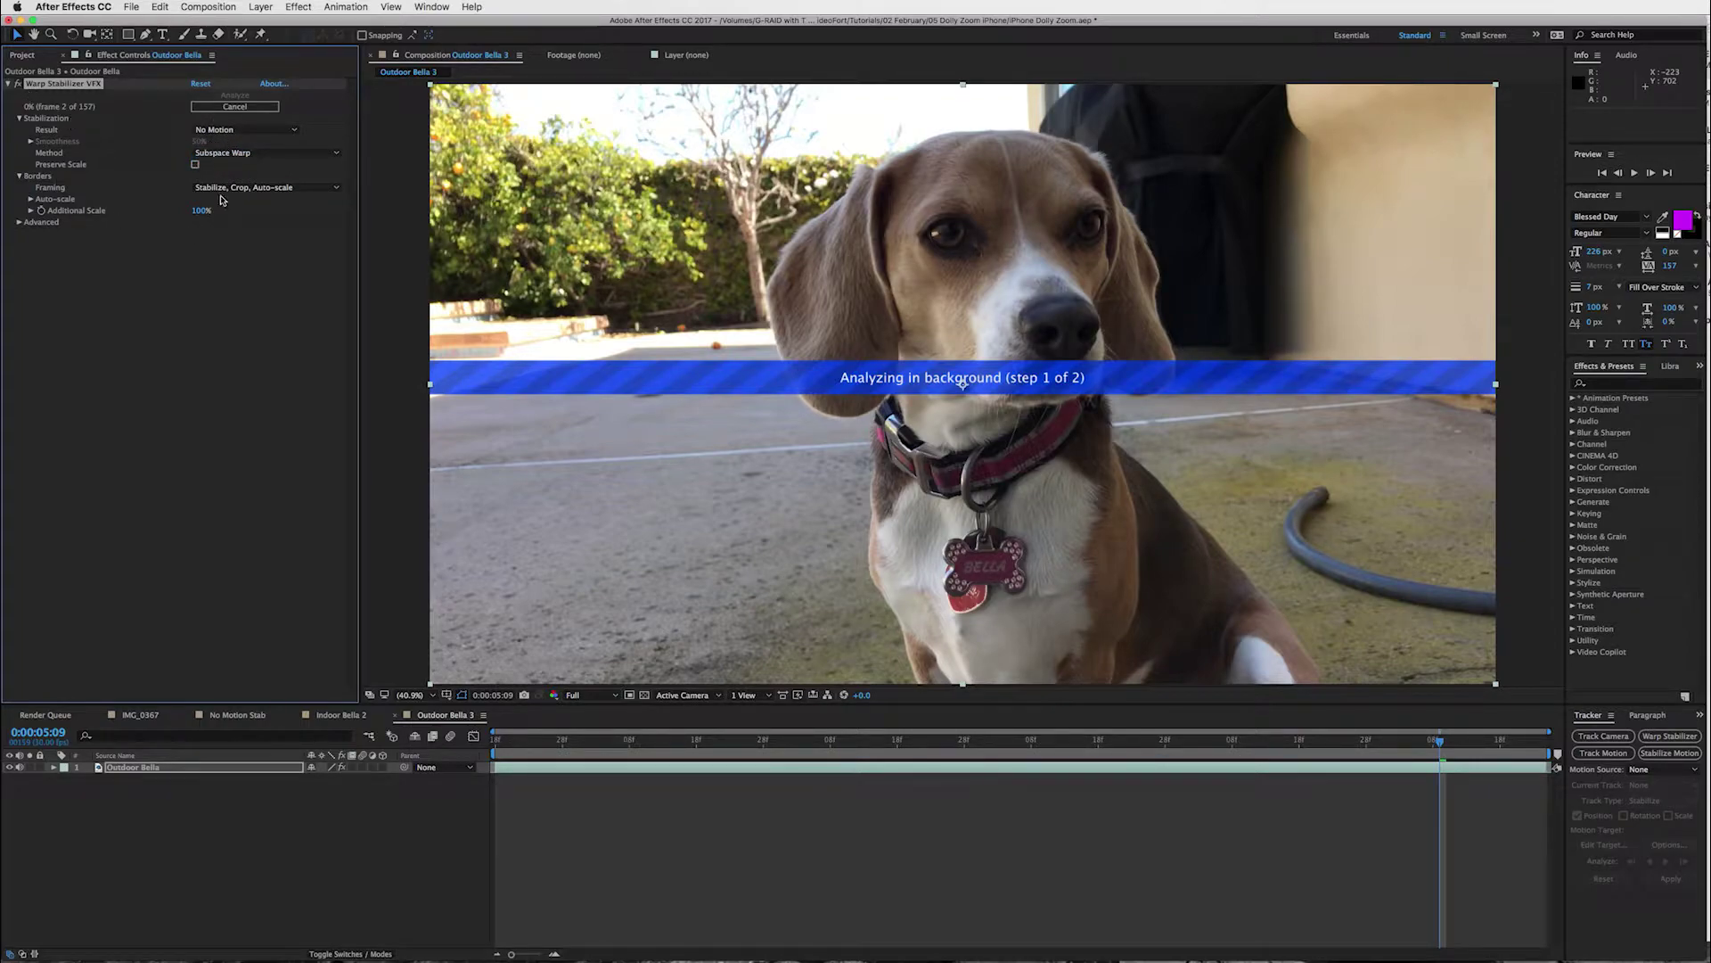
left_click(245, 129)
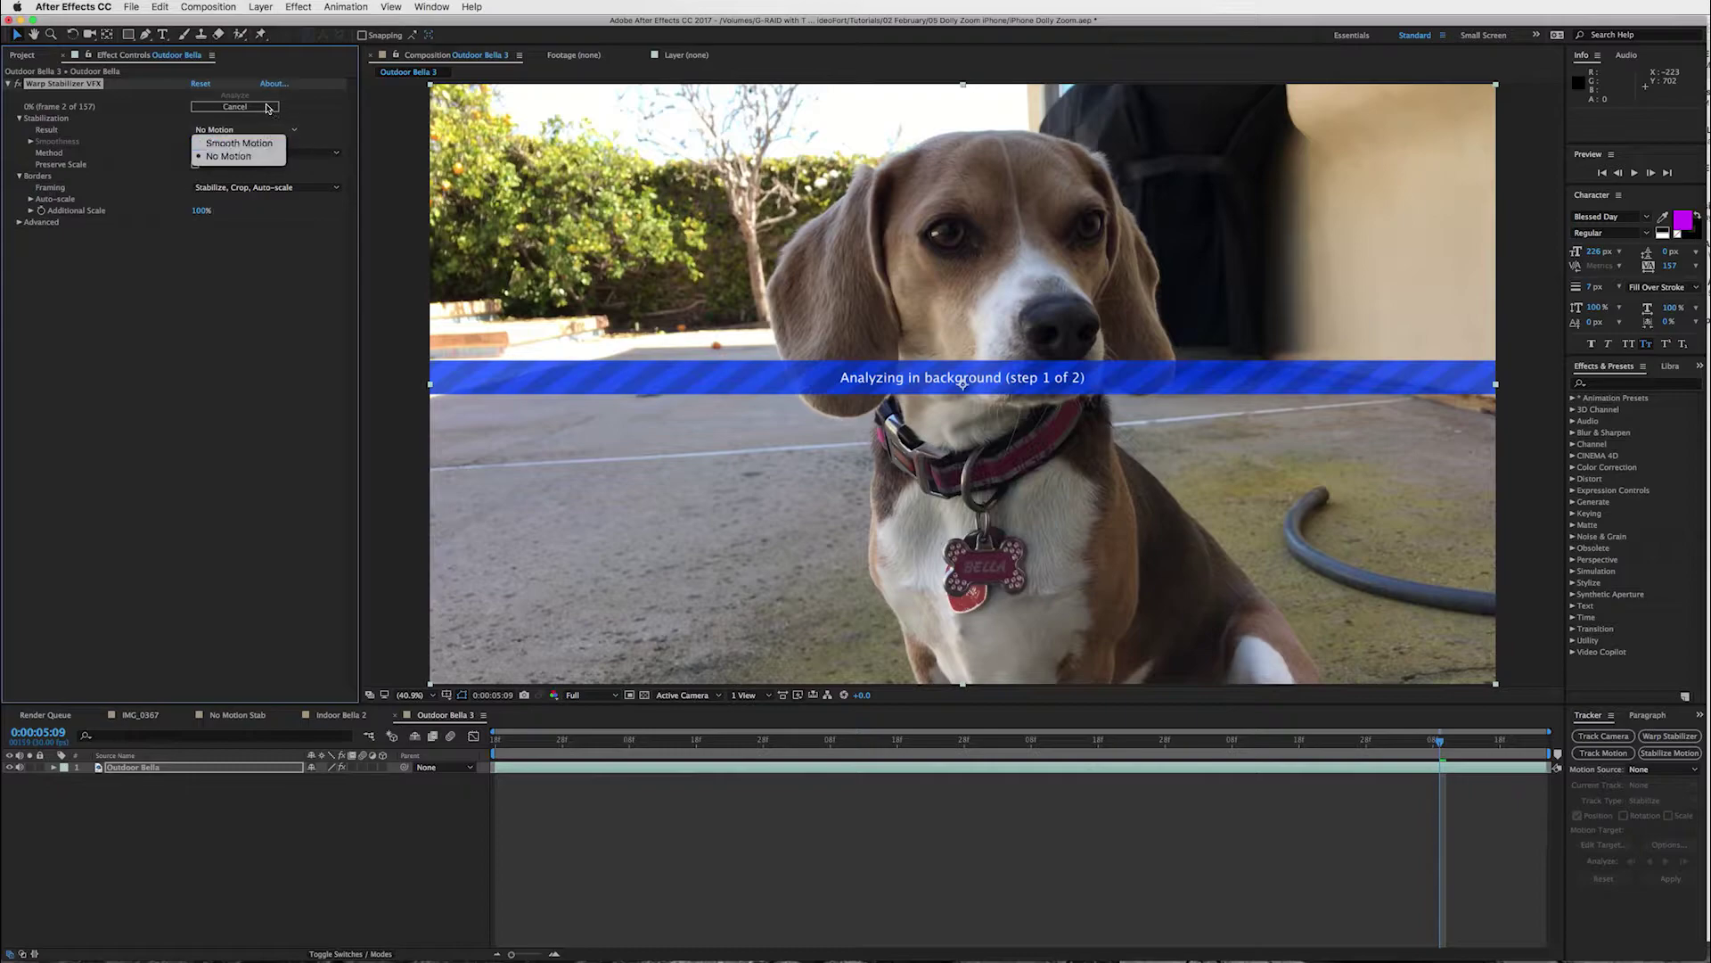
left_click(312, 134)
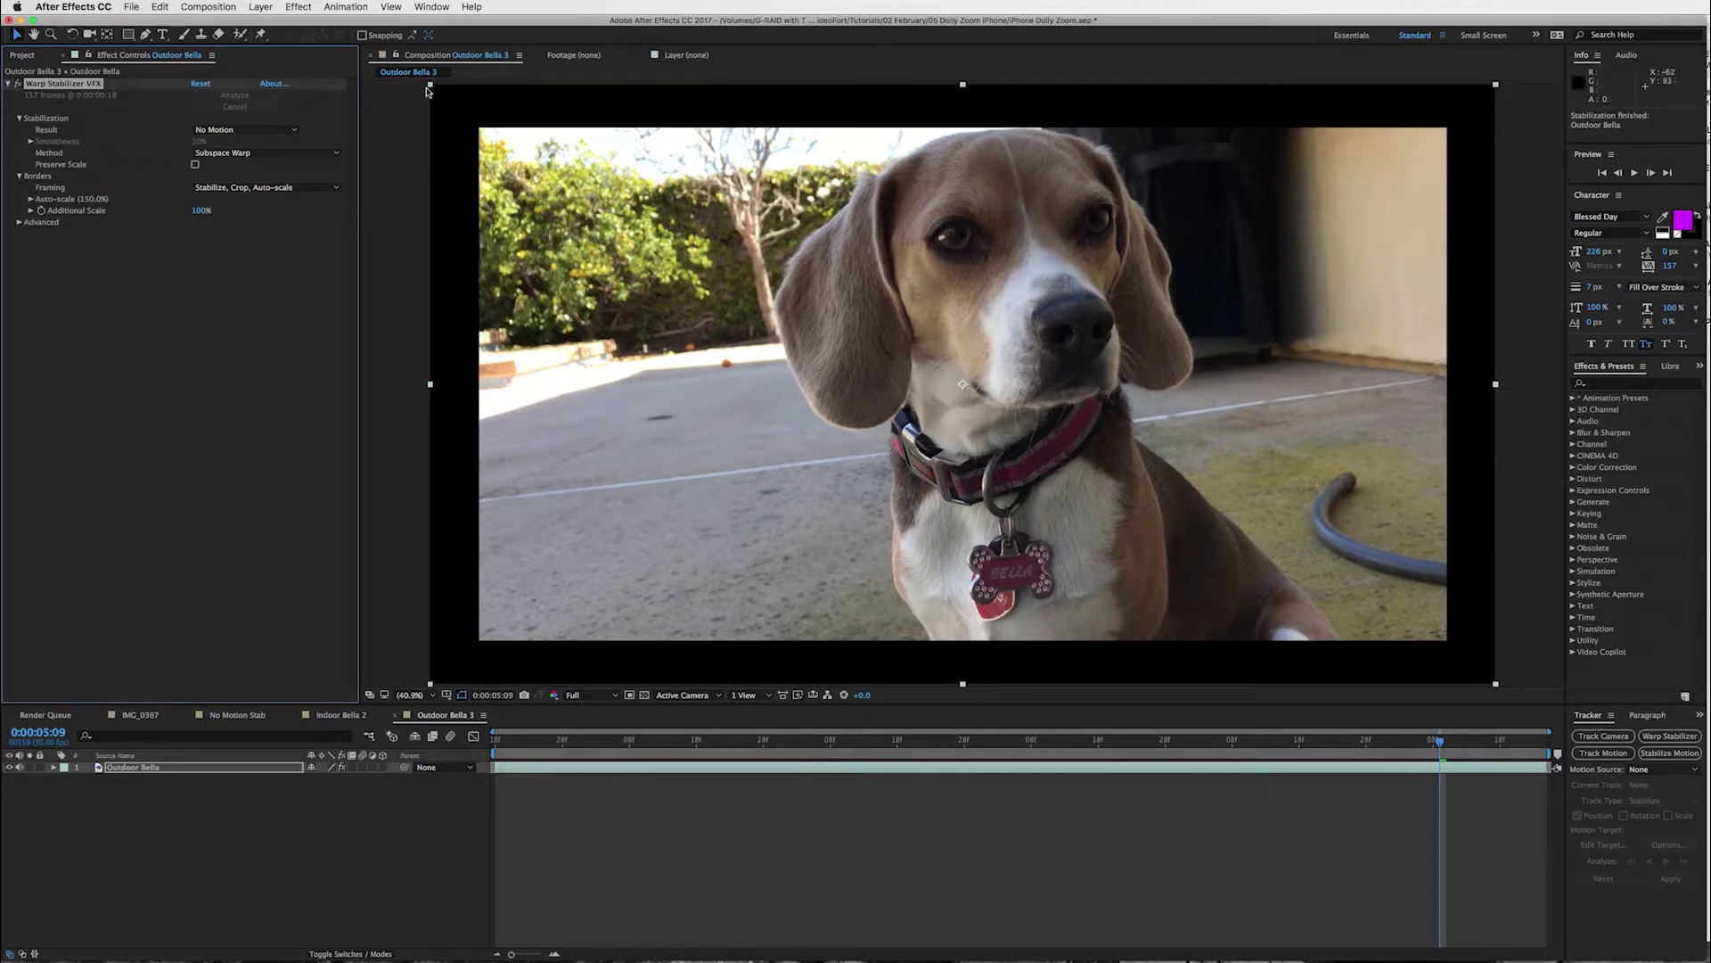
- Scrub the early frames to check the stabilized shot, then select the Outdoor Bella layer
left_click(431, 7)
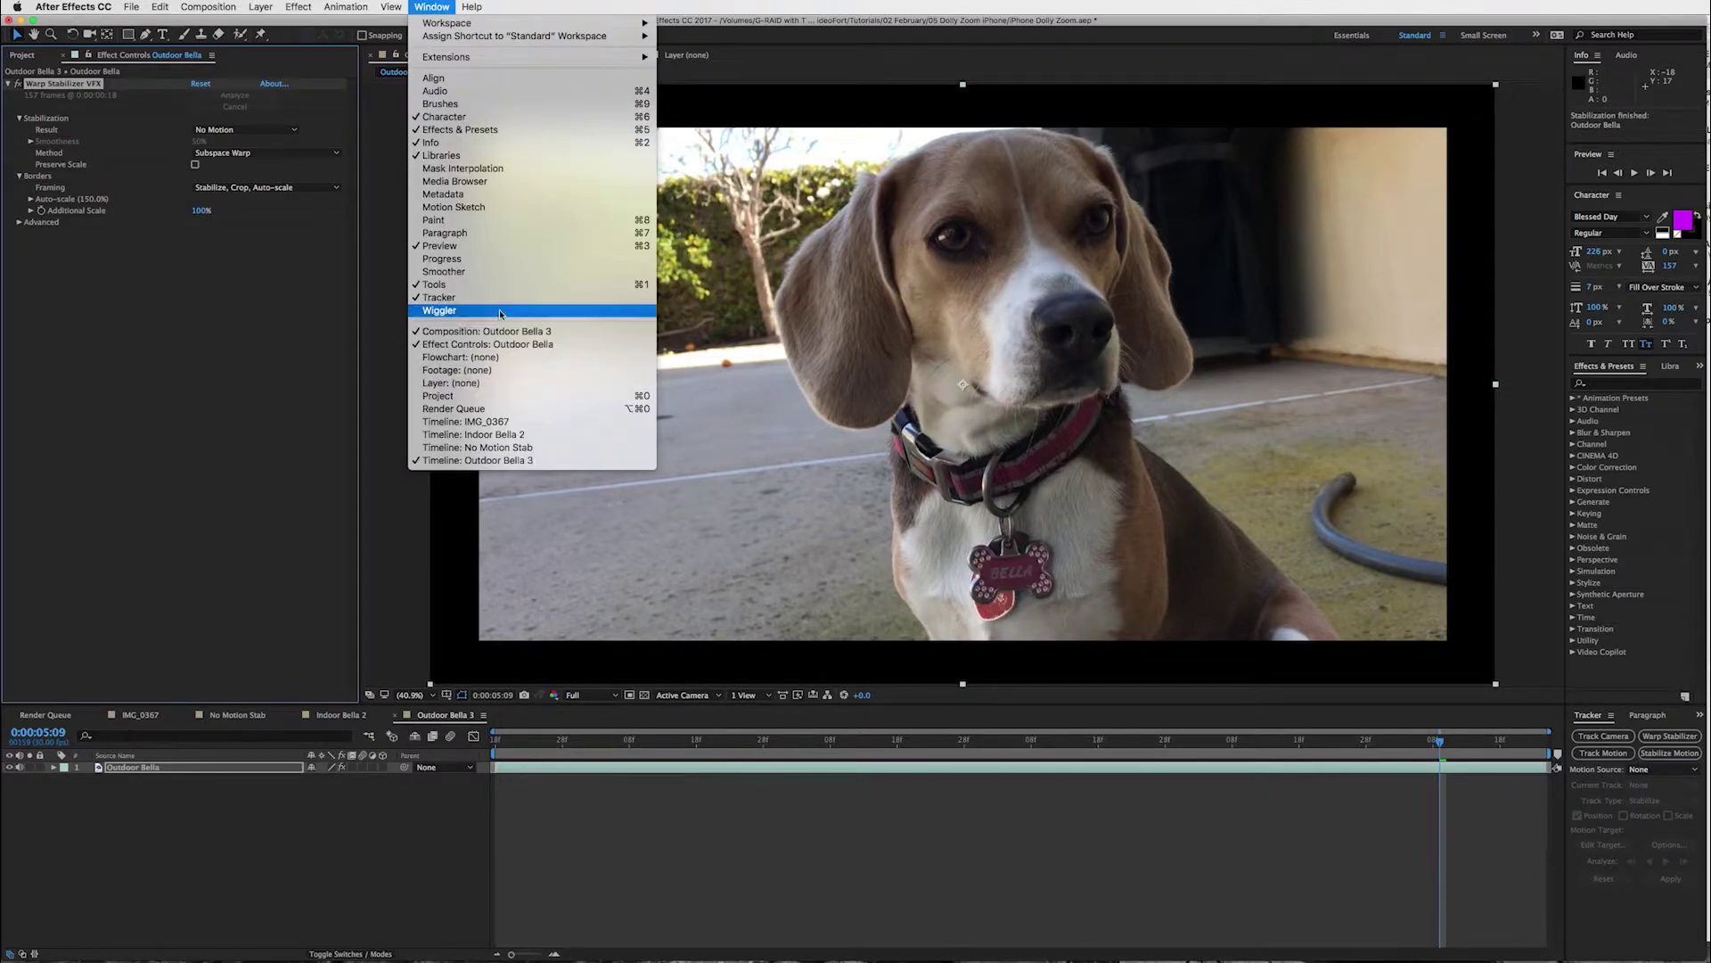
left_click(728, 836)
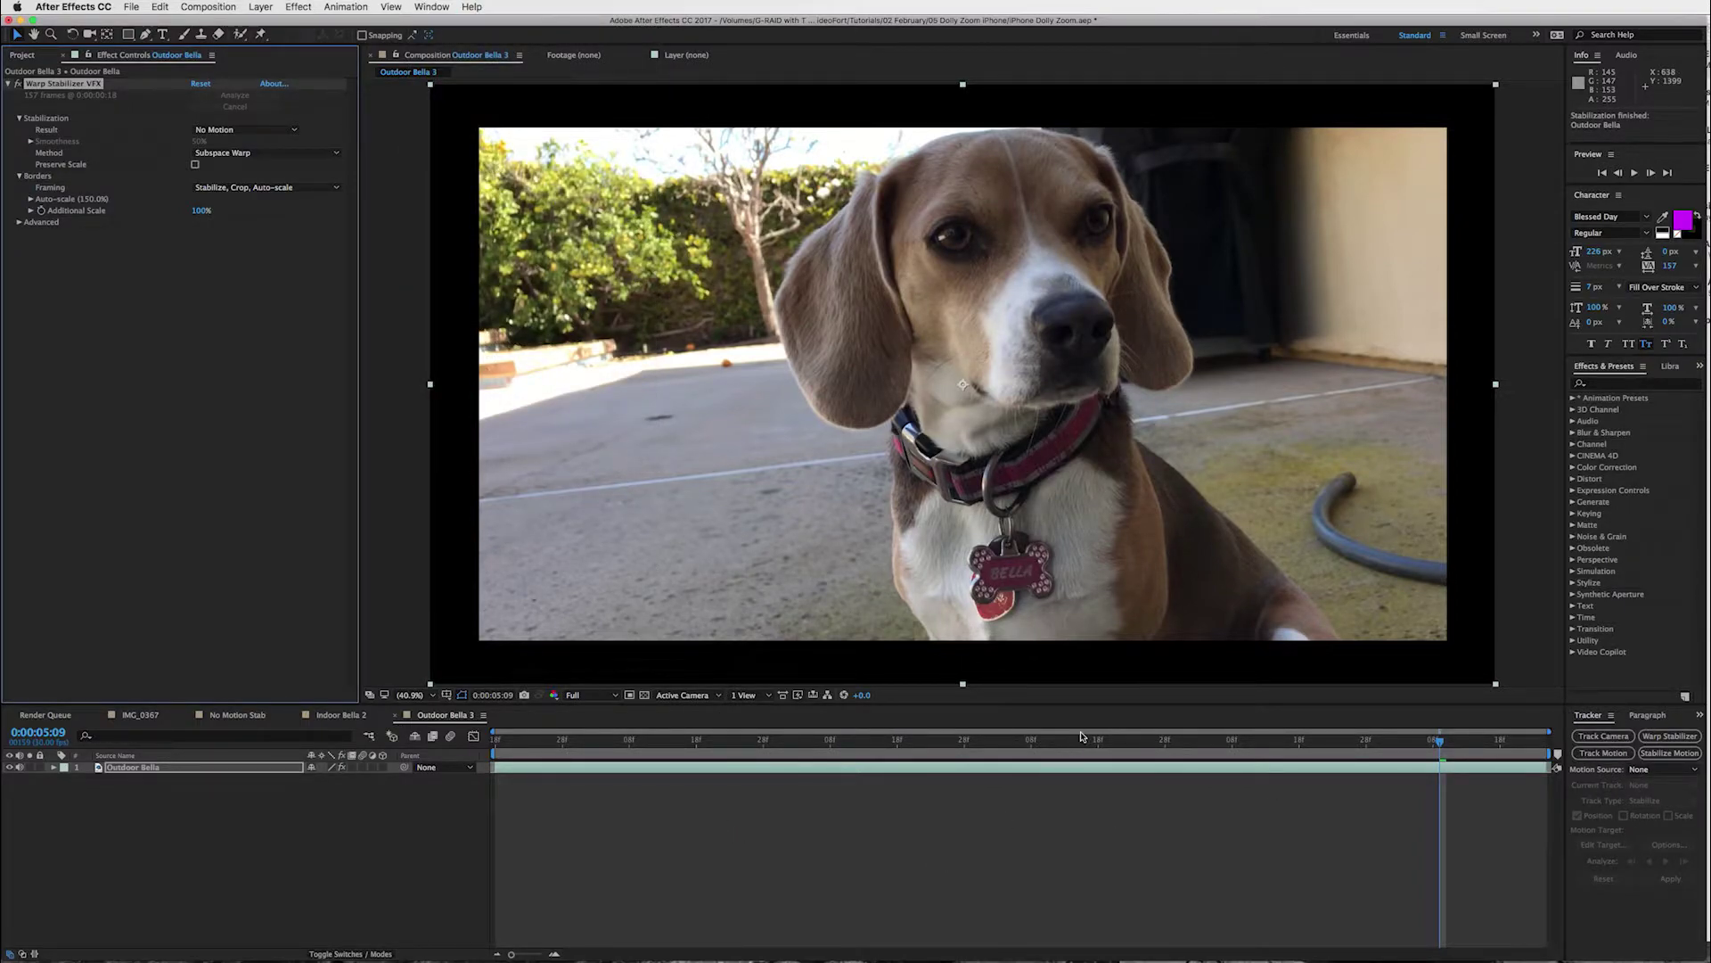
left_click_drag(498, 741, 531, 744)
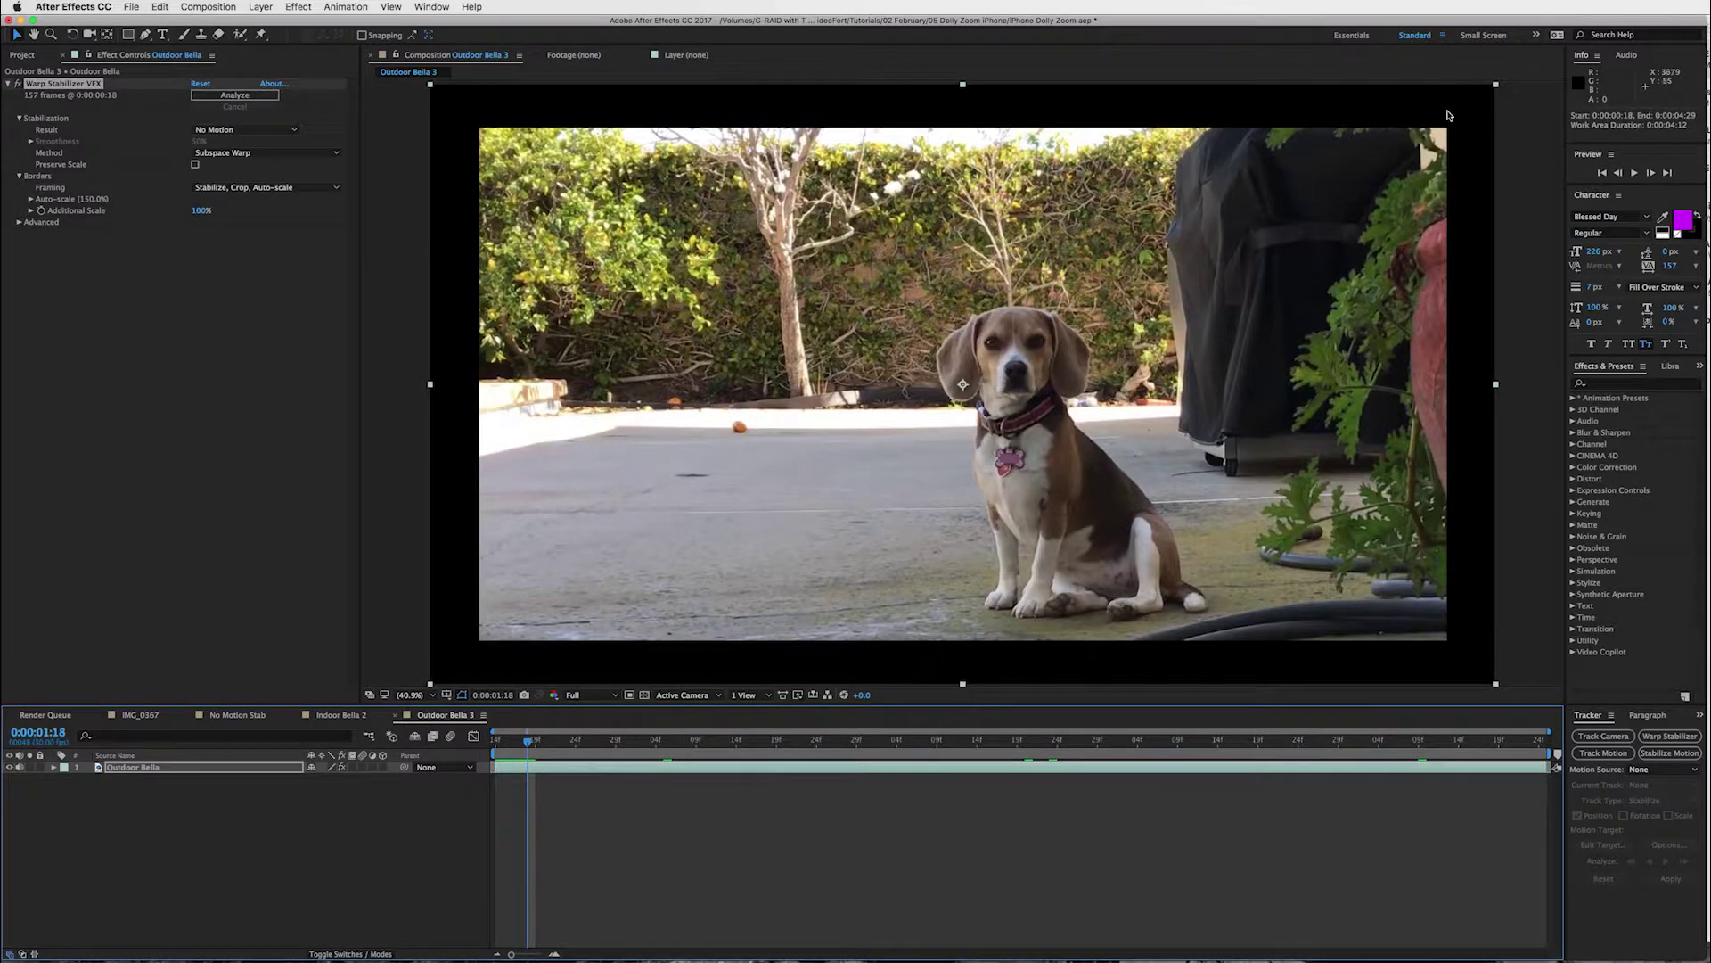
left_click_drag(541, 745, 500, 740)
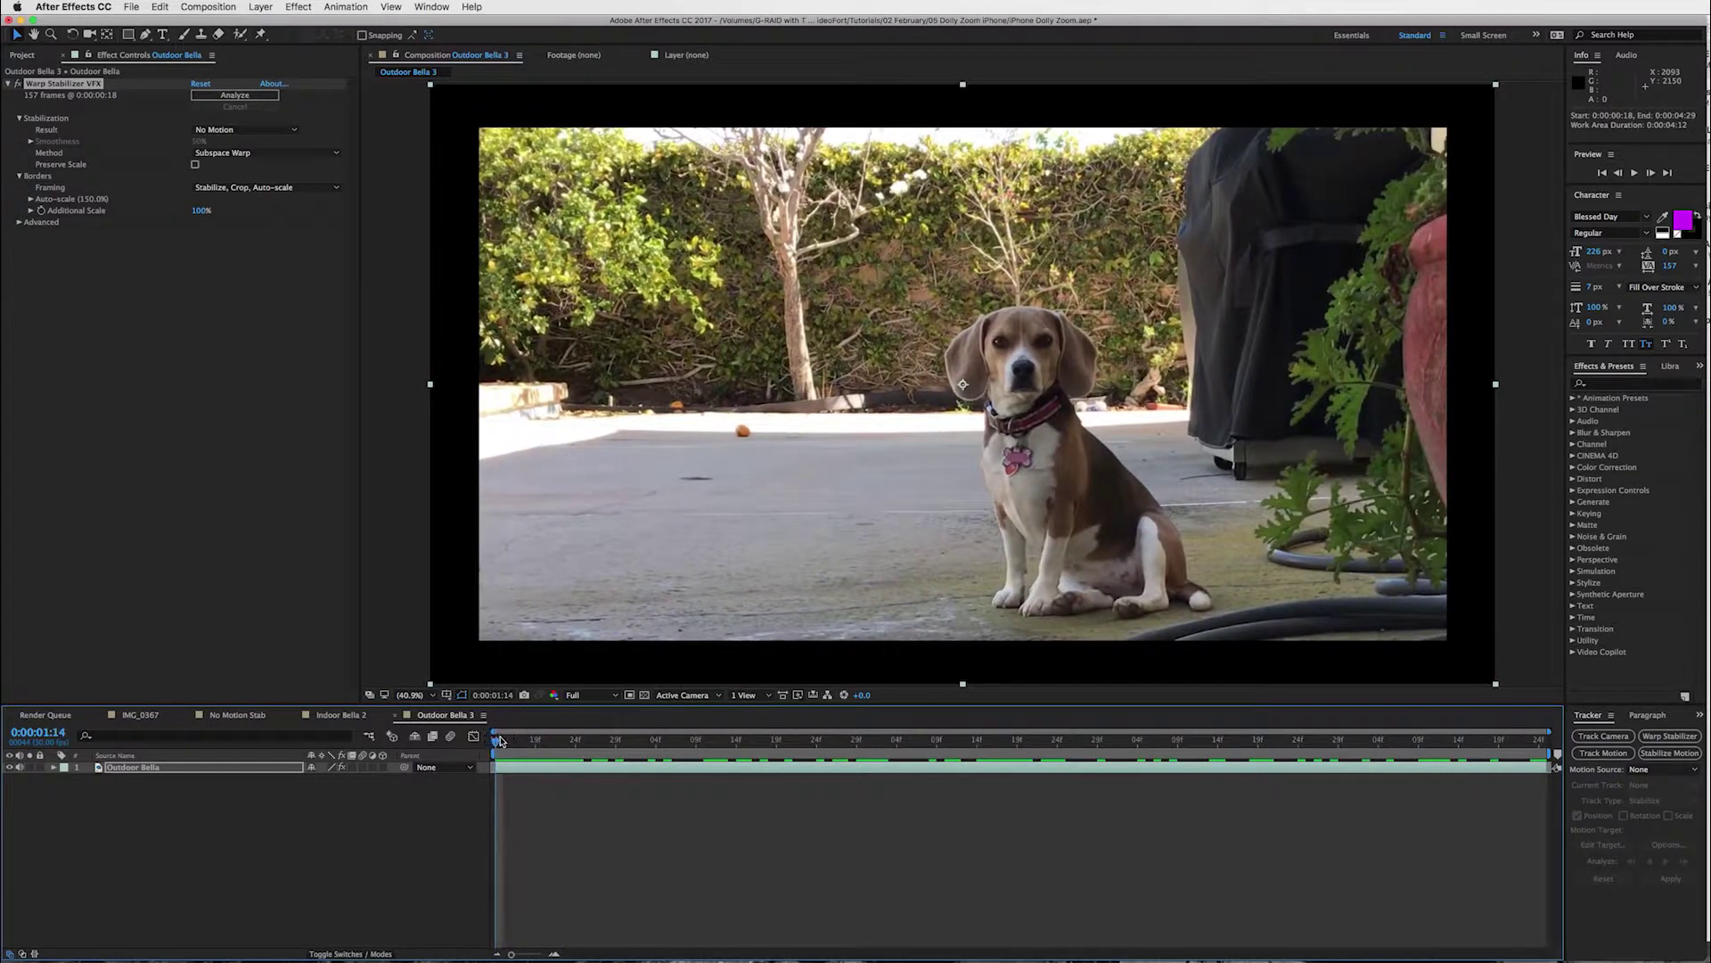
left_click(601, 771)
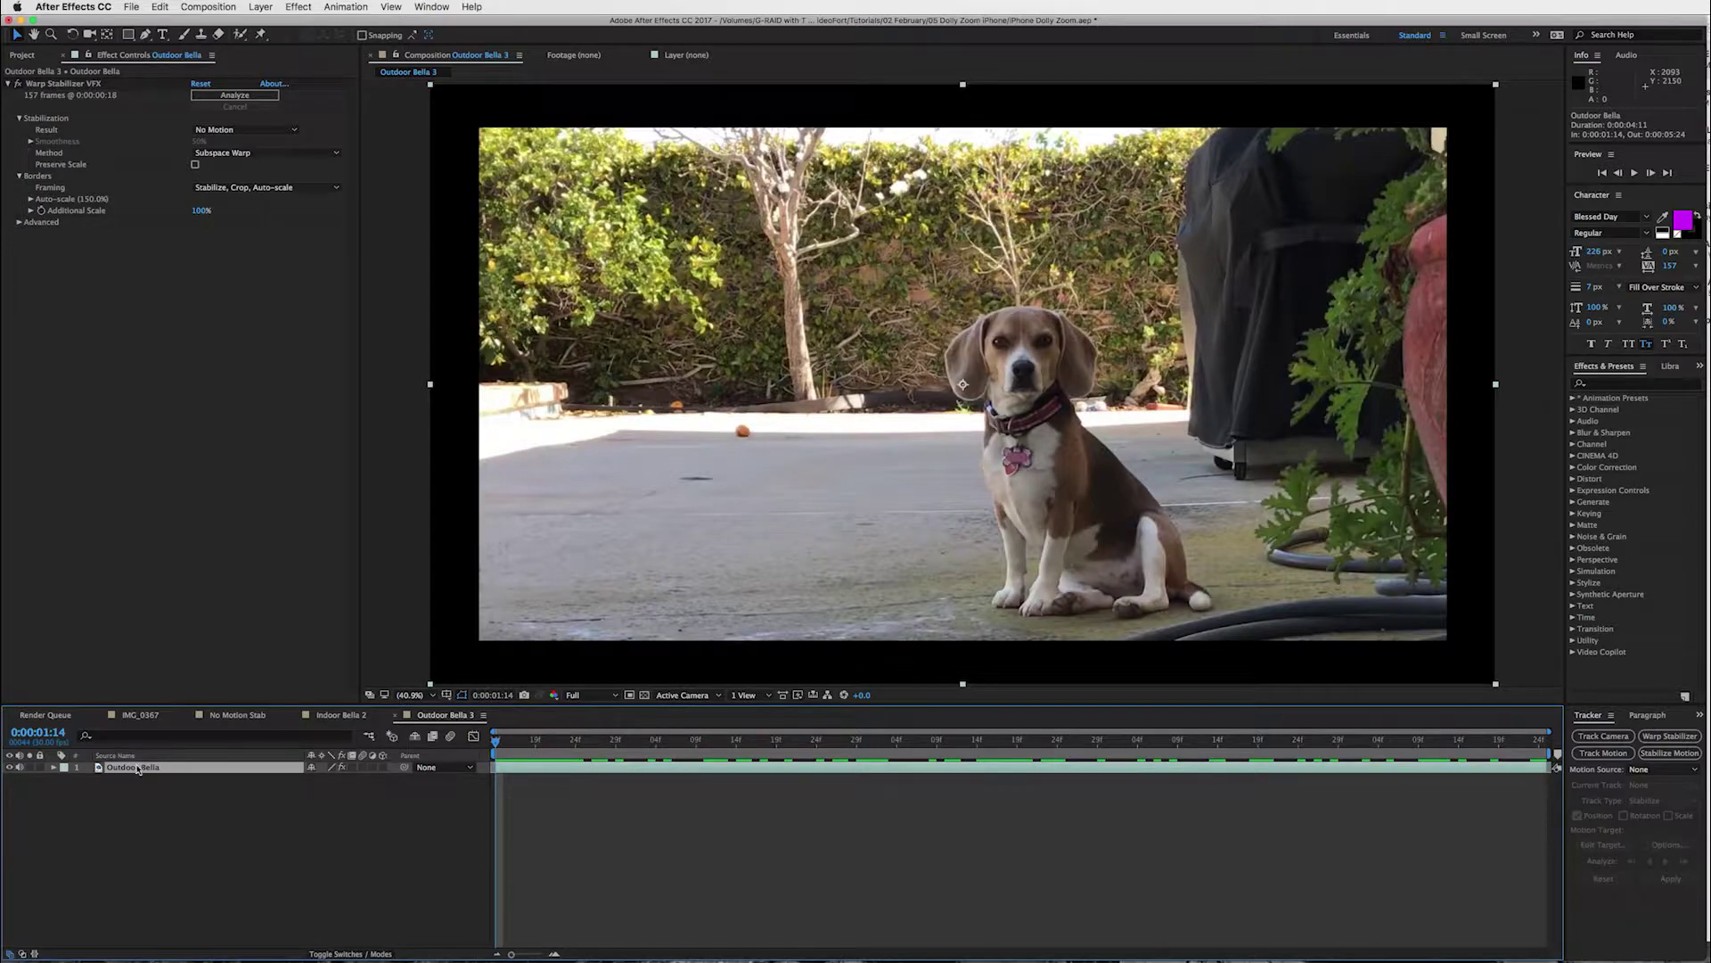
- Pre-compose the Outdoor Bella layer into a new composition named Bella Precomp 01
left_click(261, 6)
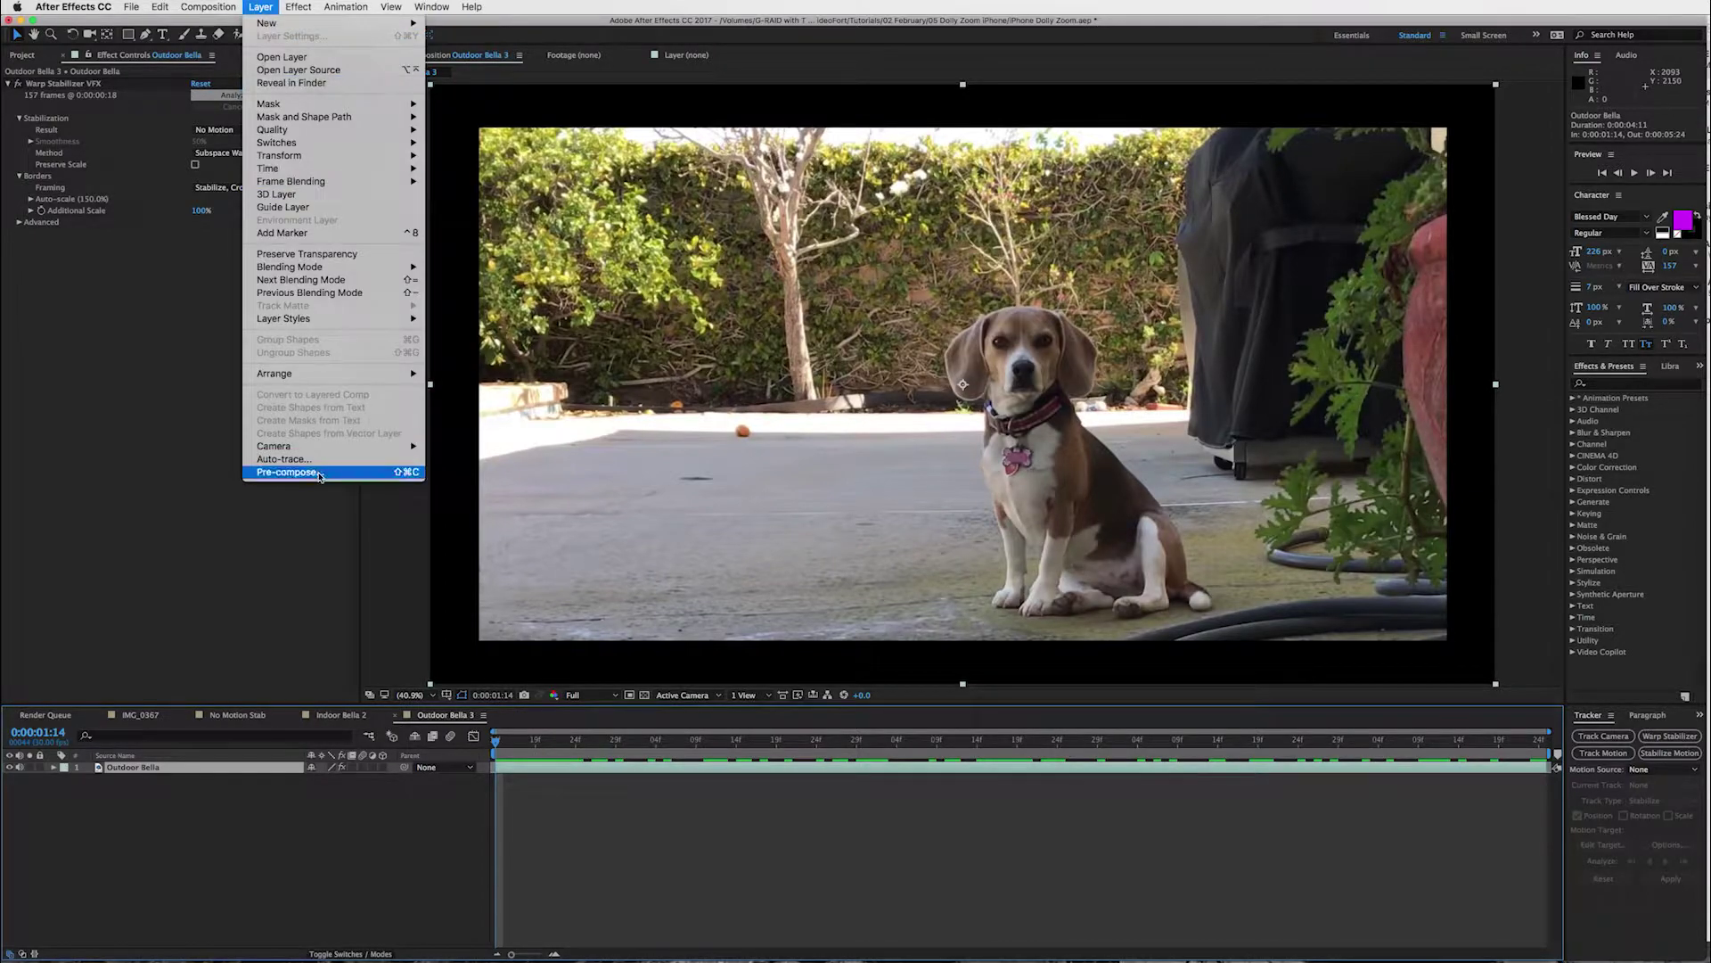
left_click(320, 473)
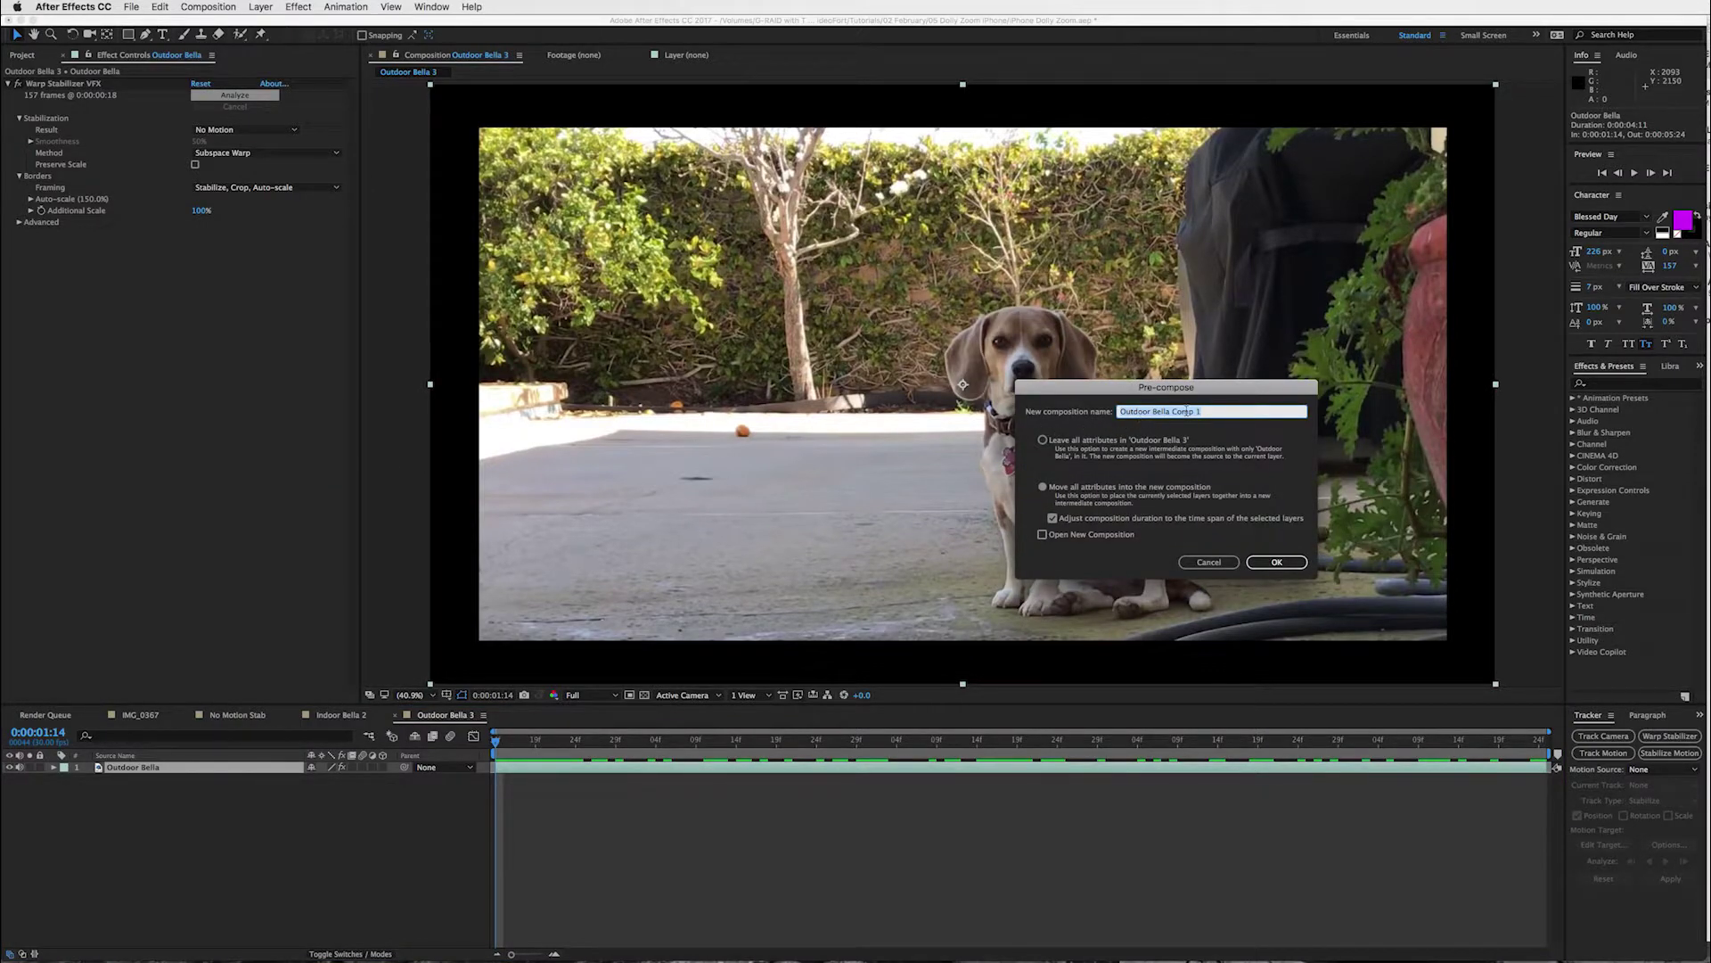
type("B")
left_click(1287, 565)
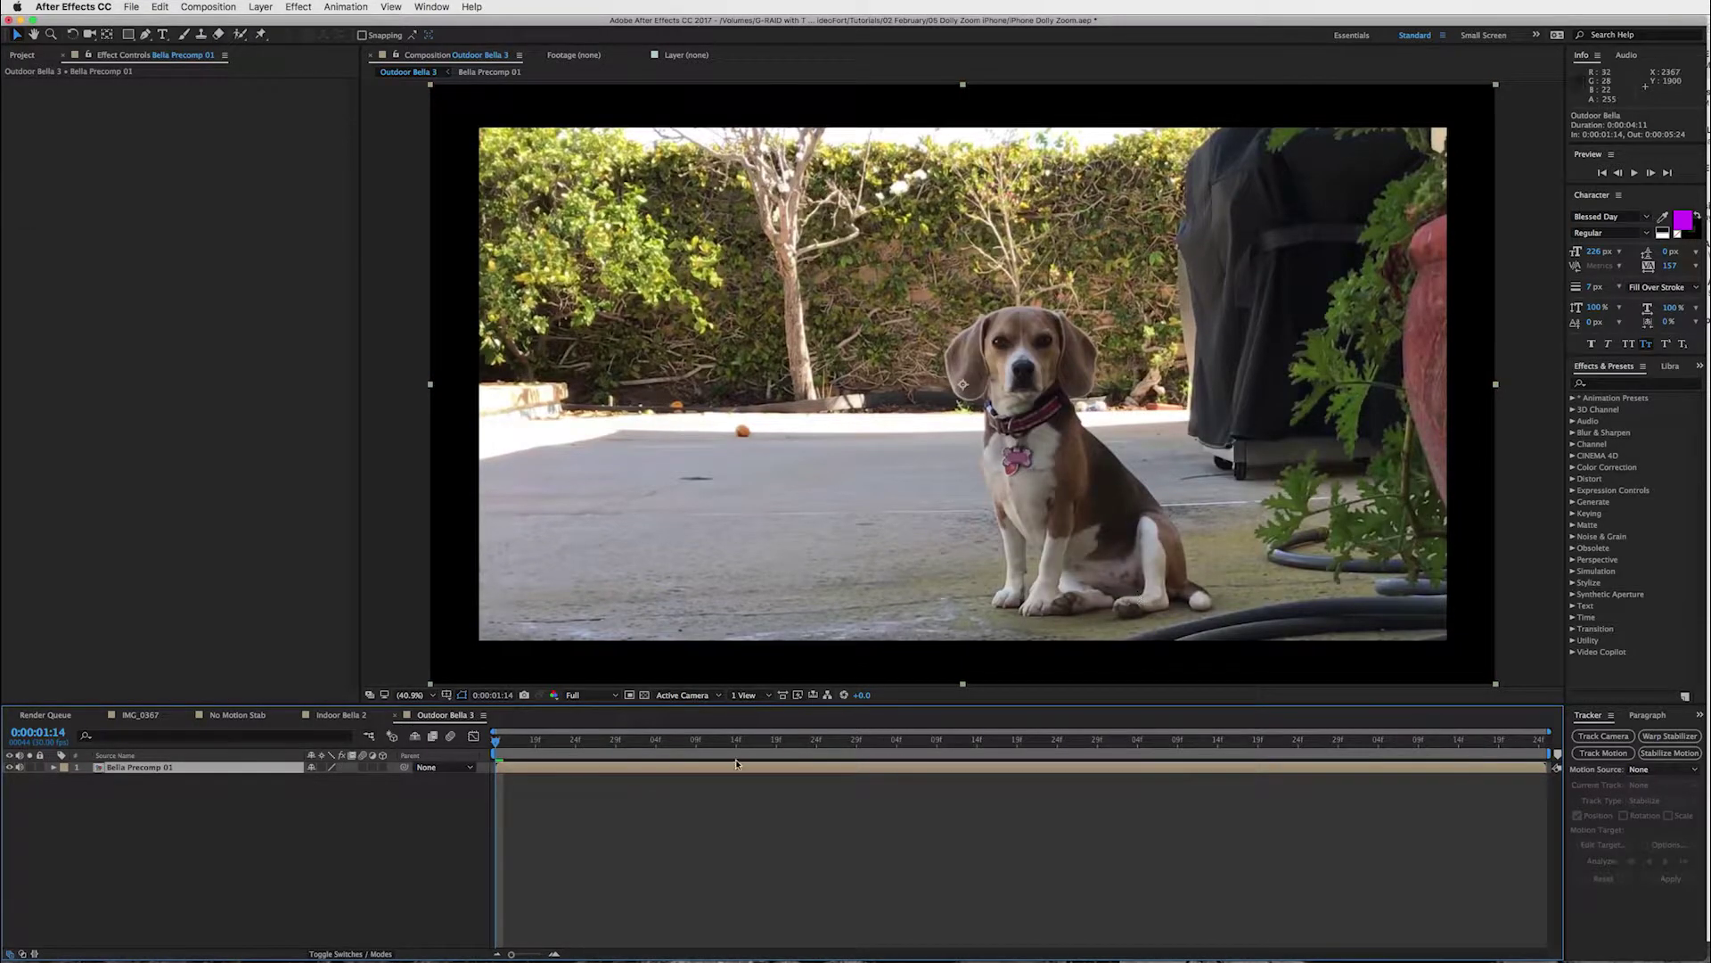
- Preview the precomposed clip and reselect the Bella Precomp 01 layer
key("space")
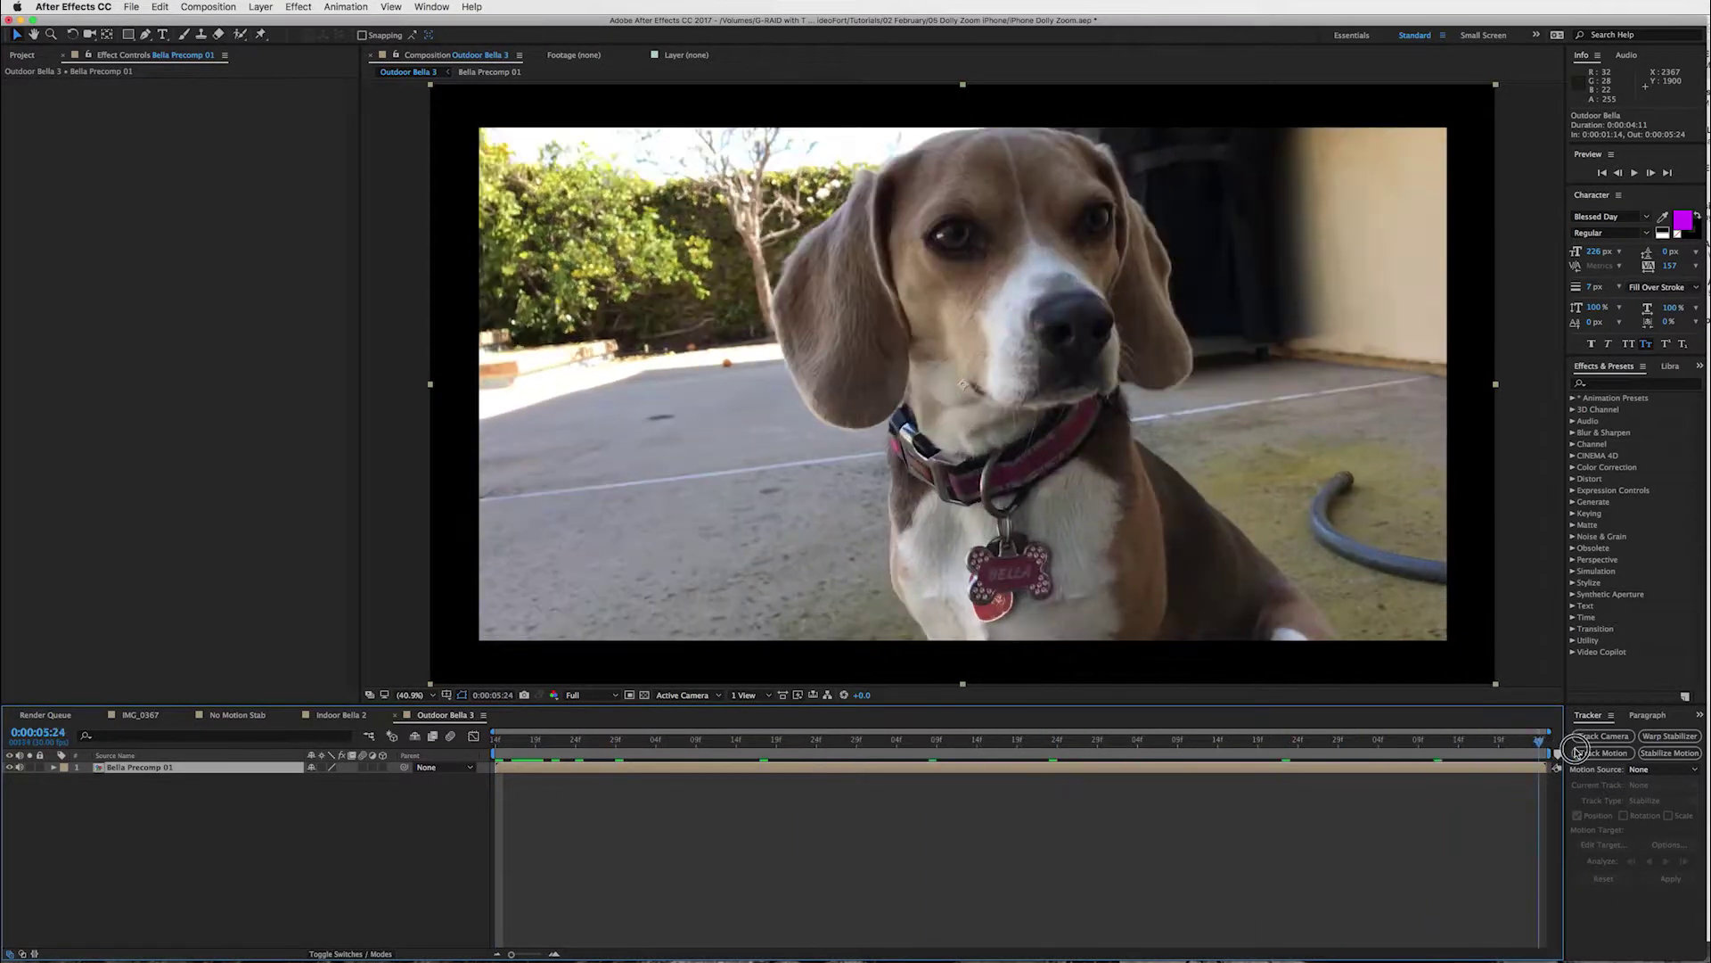
key("space")
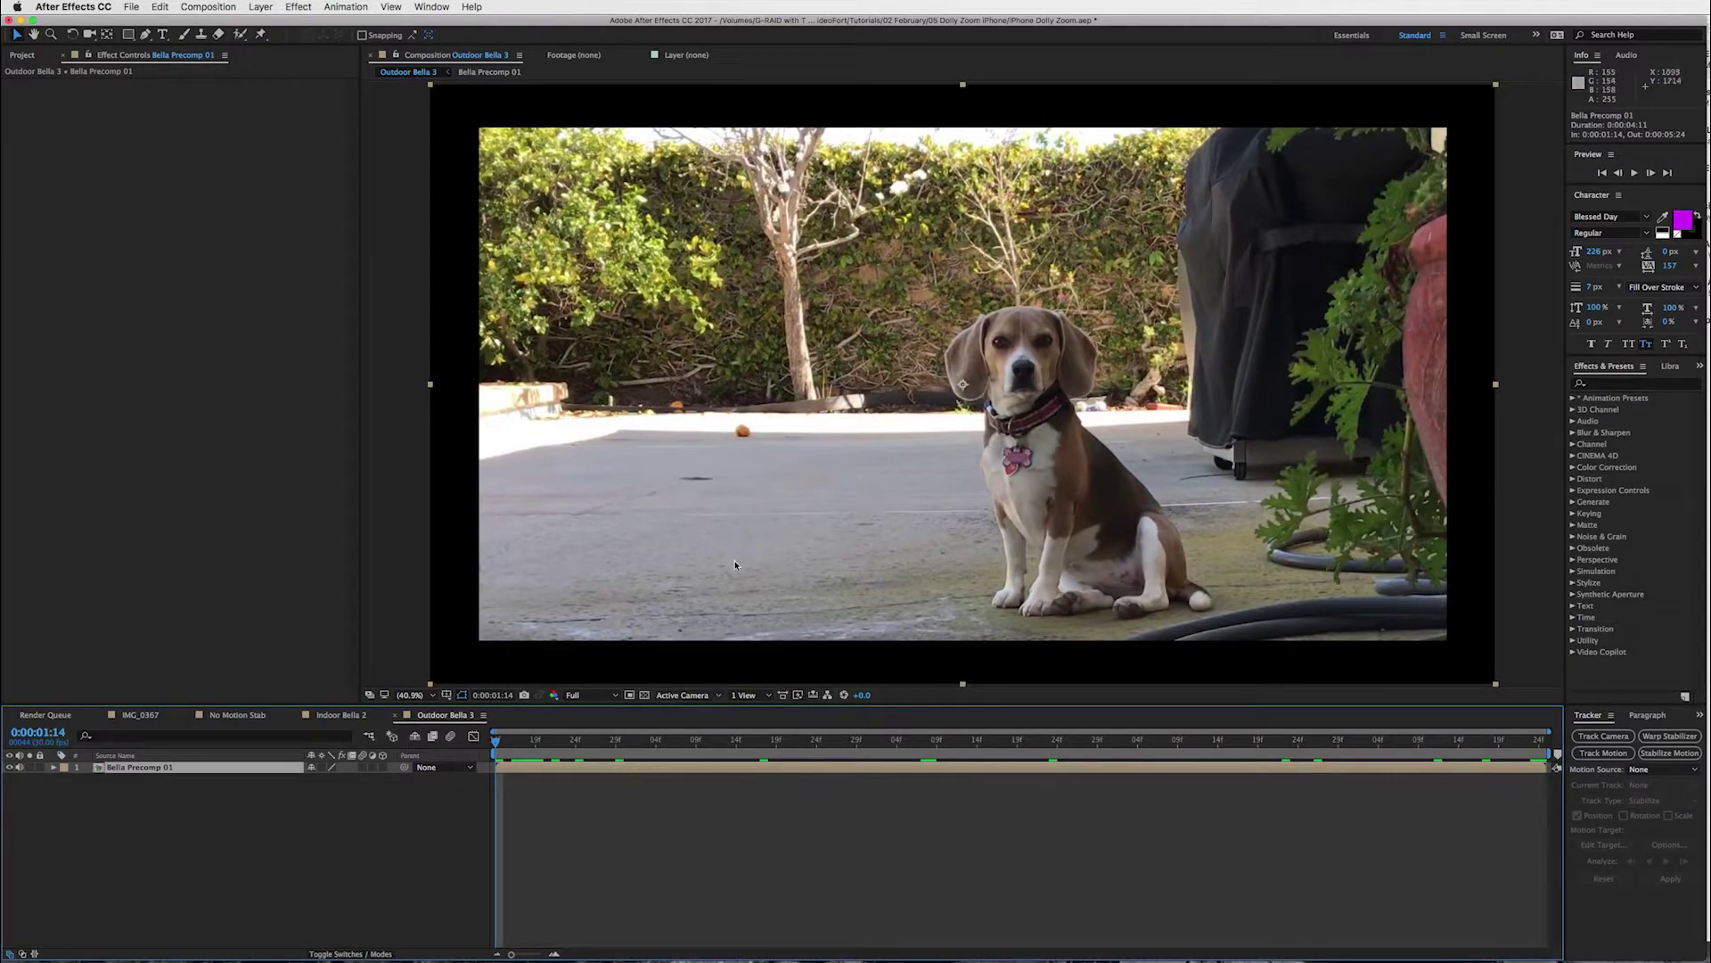
left_click(741, 802)
left_click(743, 769)
left_click(314, 6)
mouse_move(222, 4)
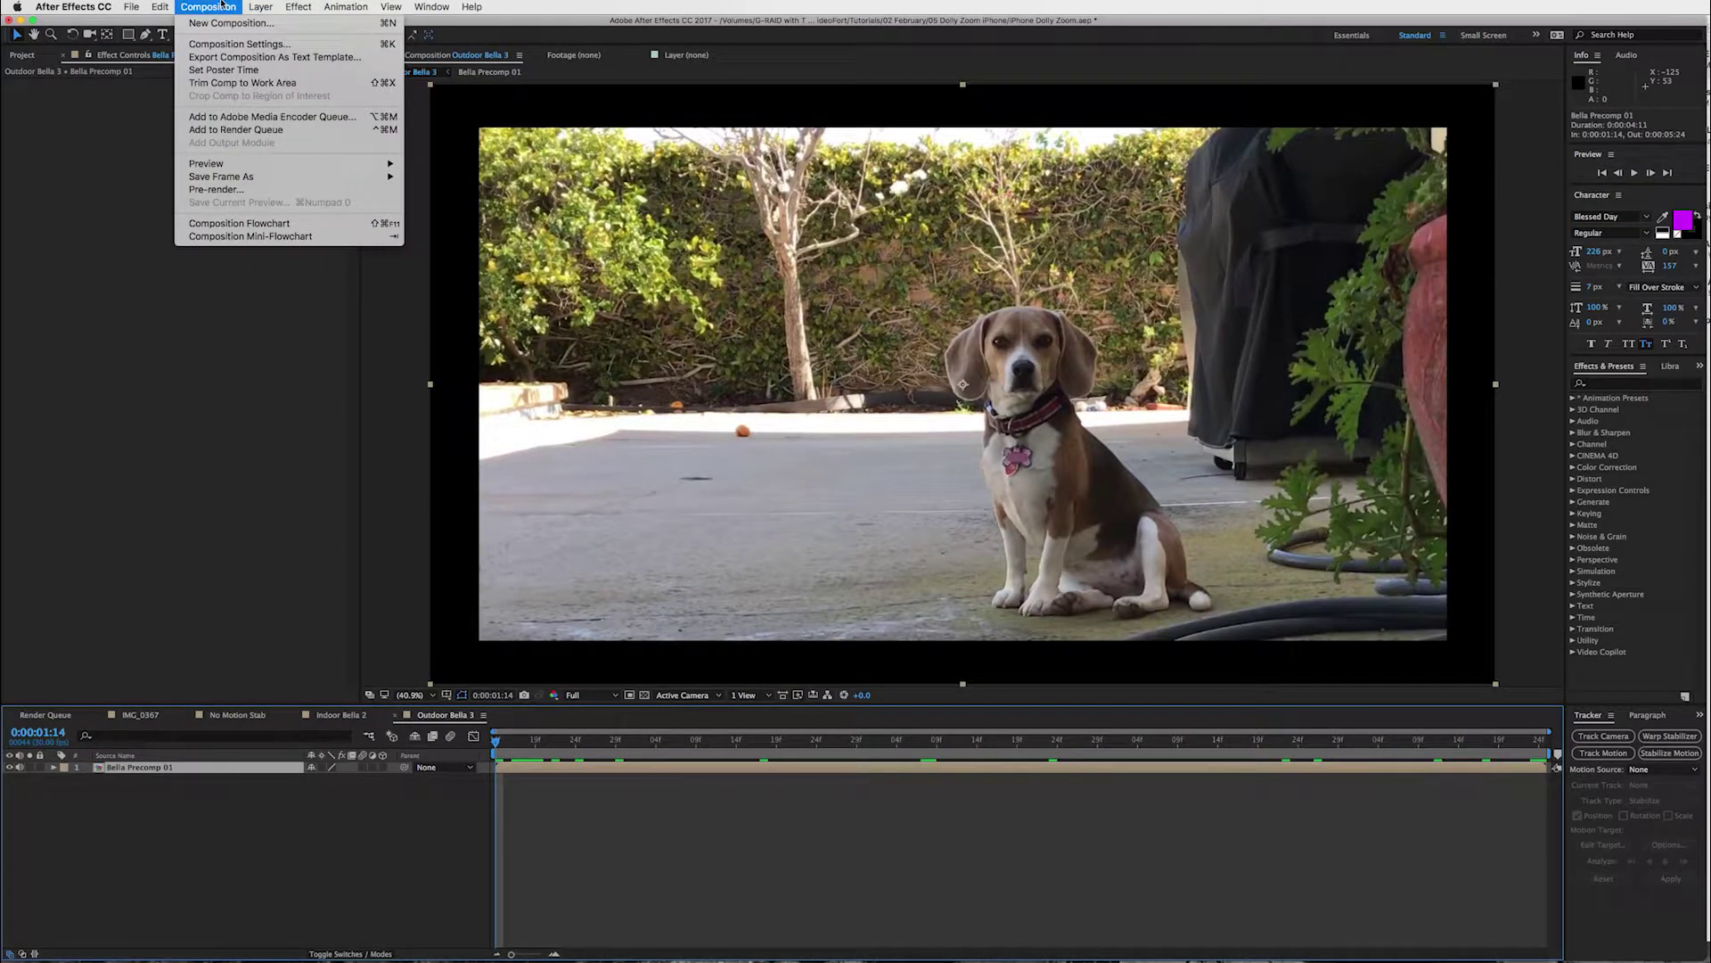
- Resize Outdoor Bella 3 to 1920 × 1080 and reveal Bella Precomp 01's Scale property
left_click(231, 46)
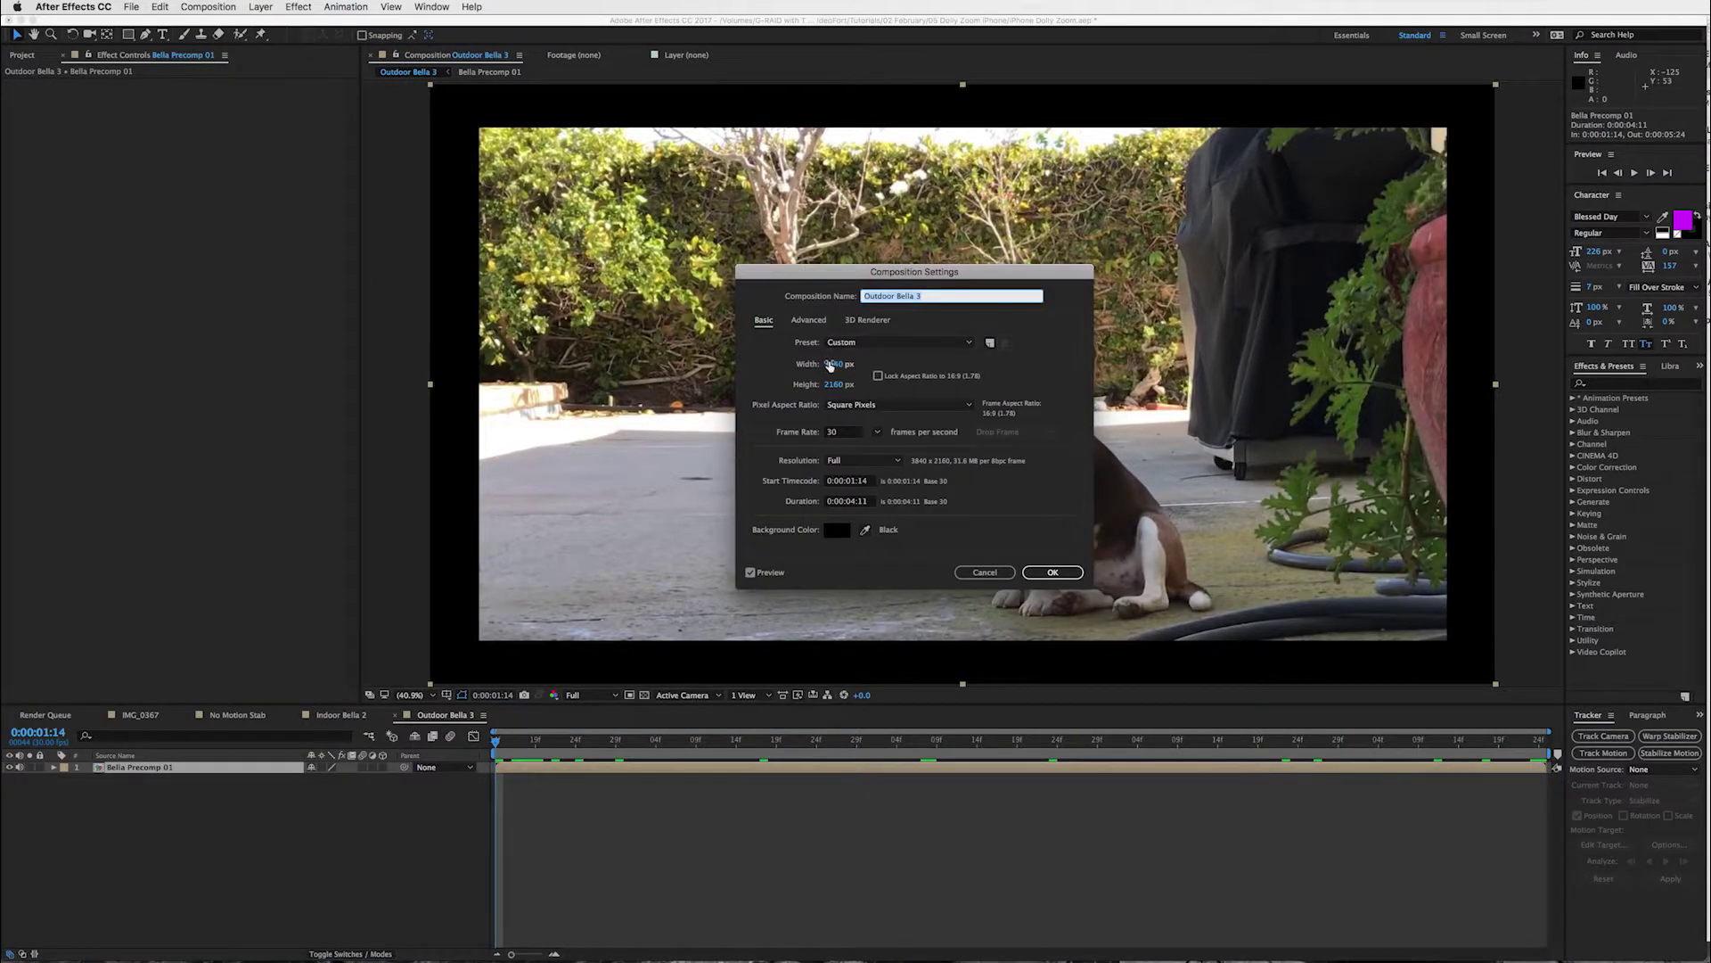
left_click(829, 365)
type("1920")
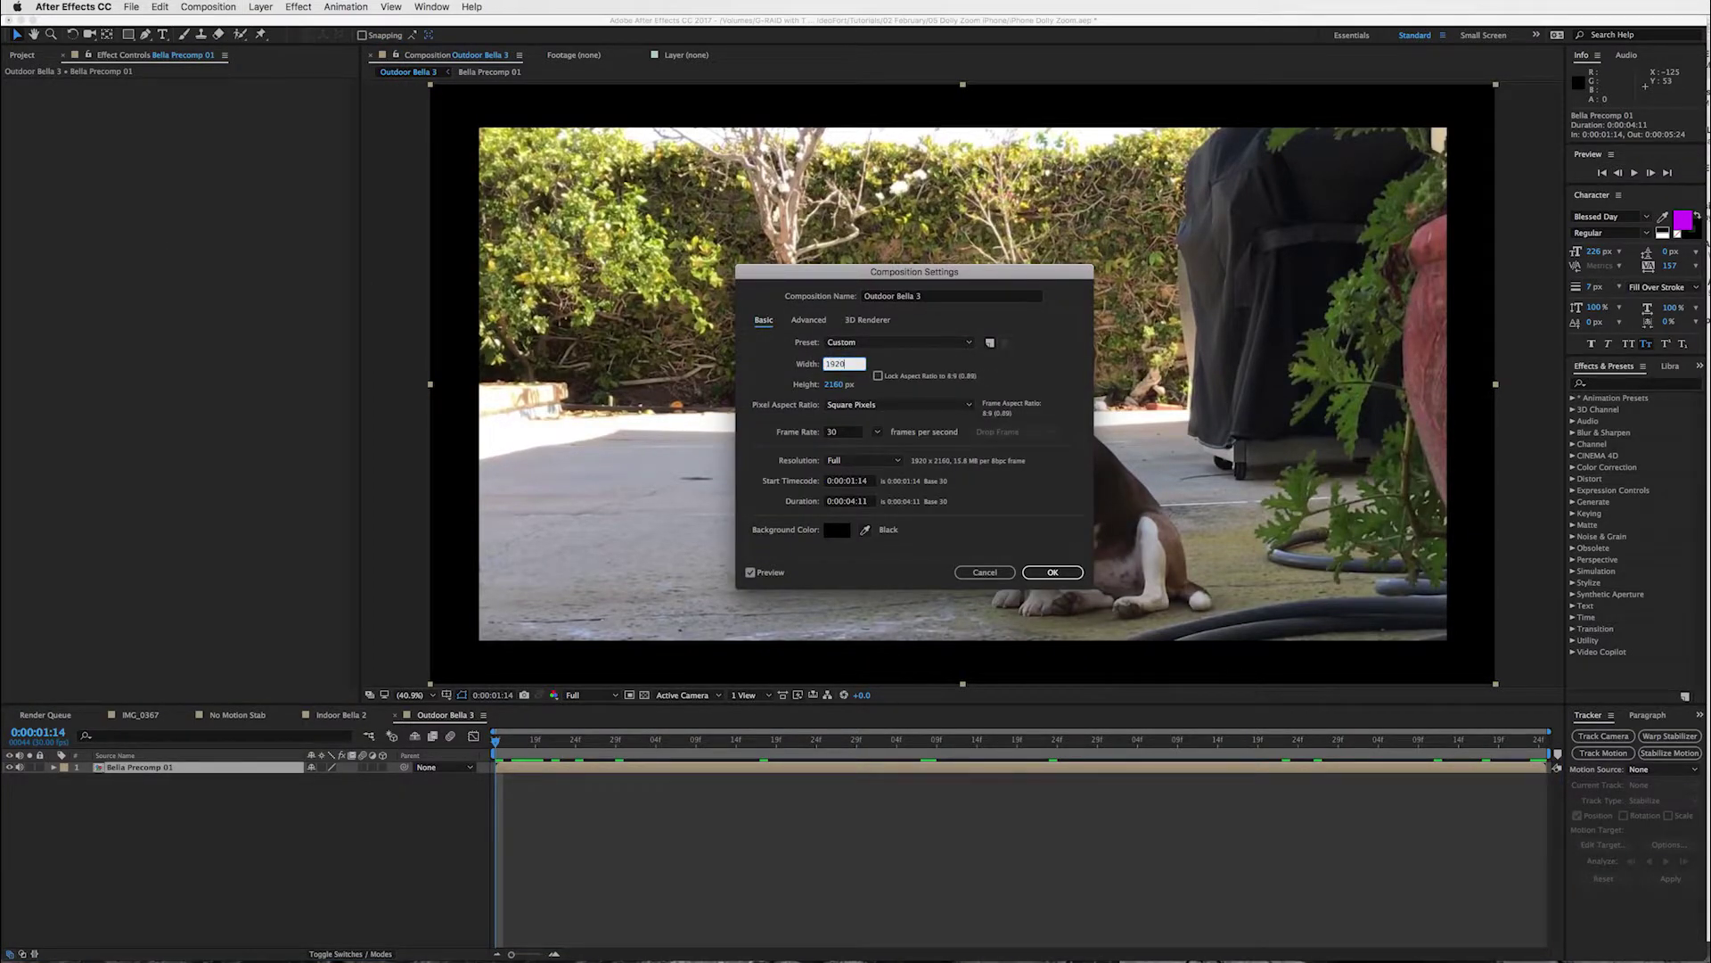
left_click(832, 385)
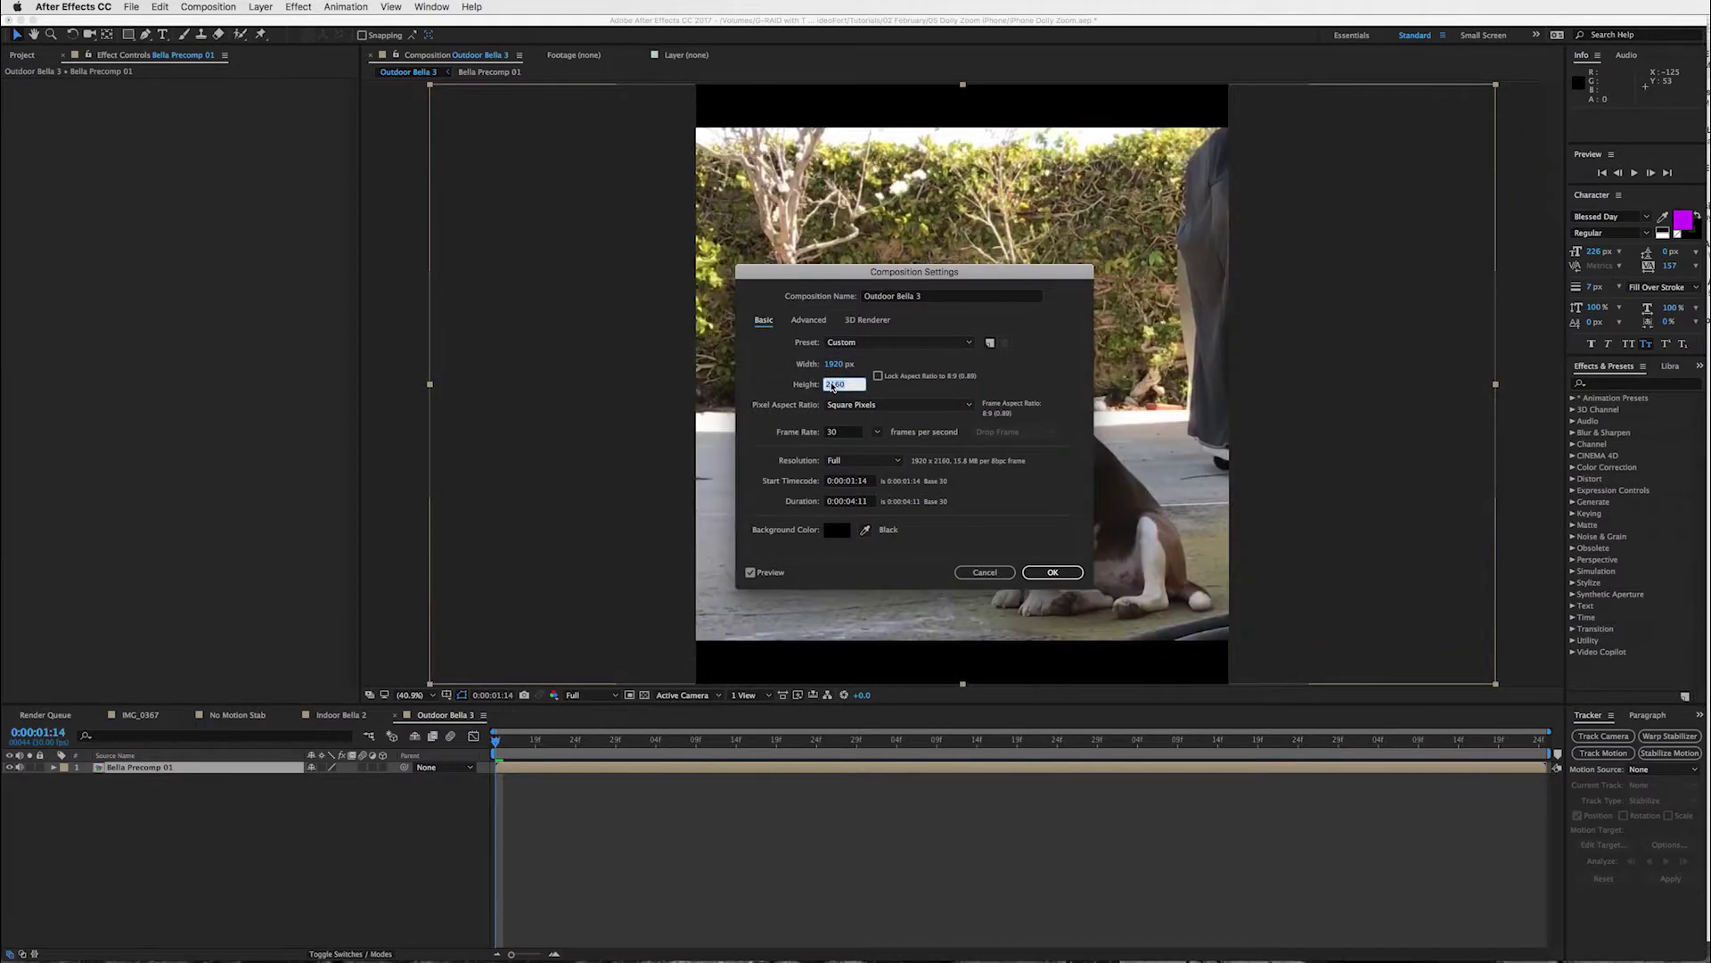
type("1080")
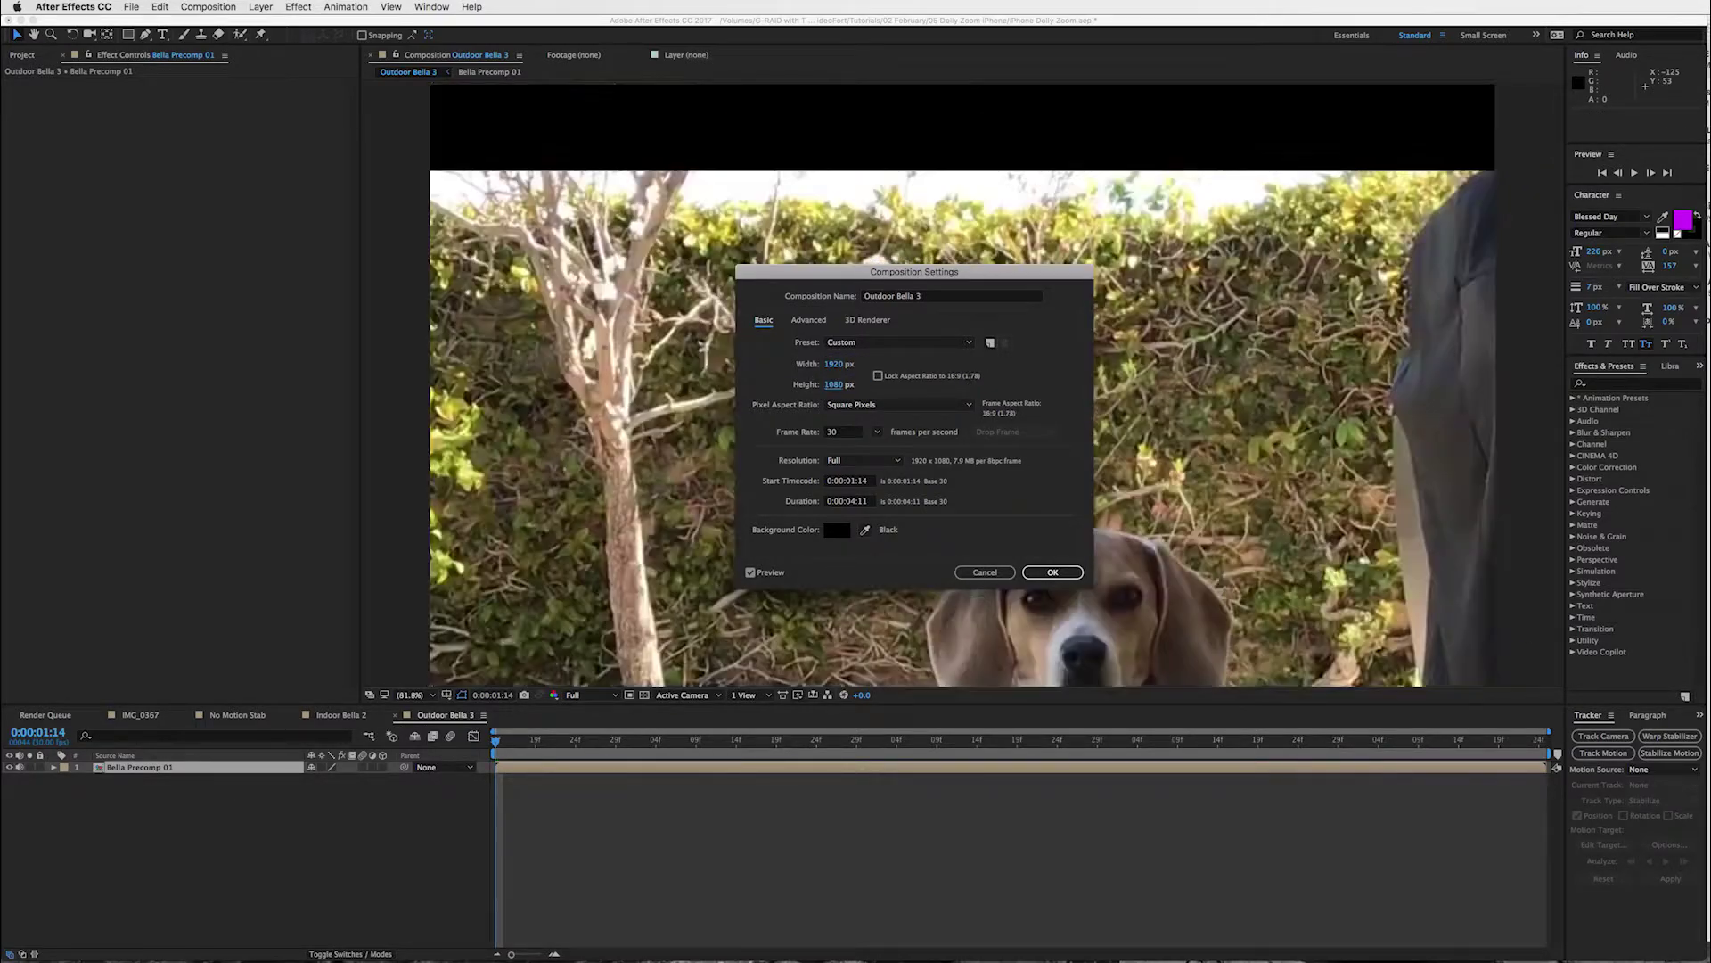
key("Return")
left_click(578, 770)
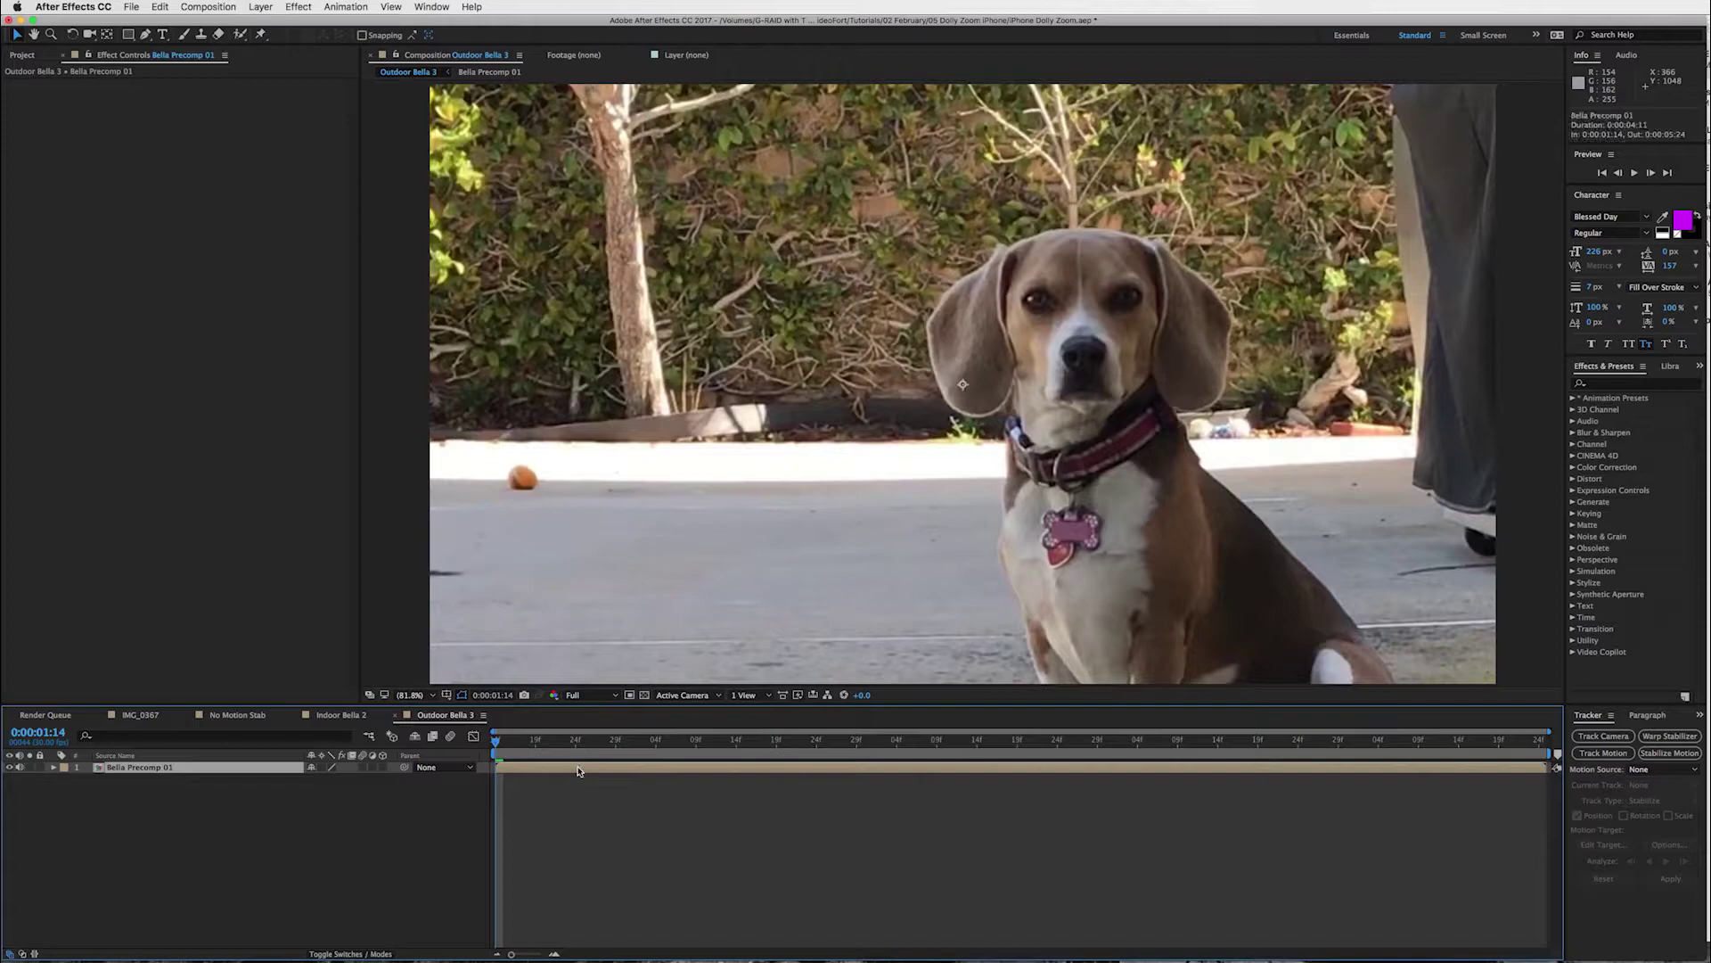
key("s")
- Add a Null Object layer, Null 5, above Bella Precomp 01
left_click(261, 7)
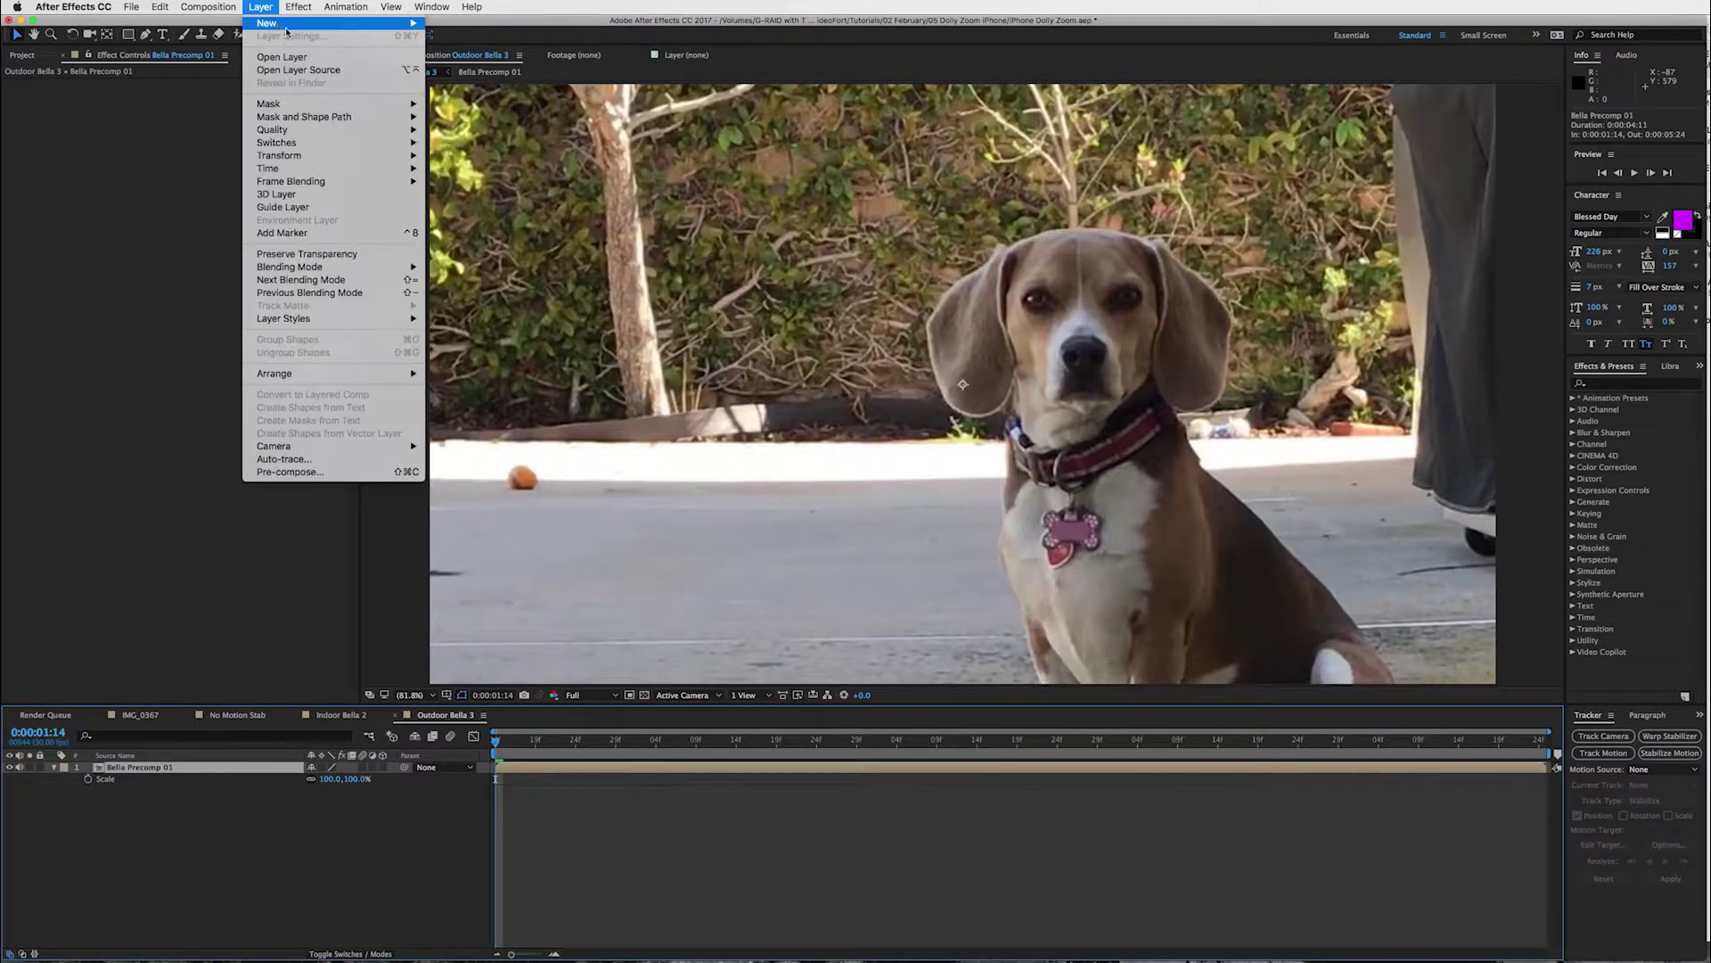
mouse_move(363, 31)
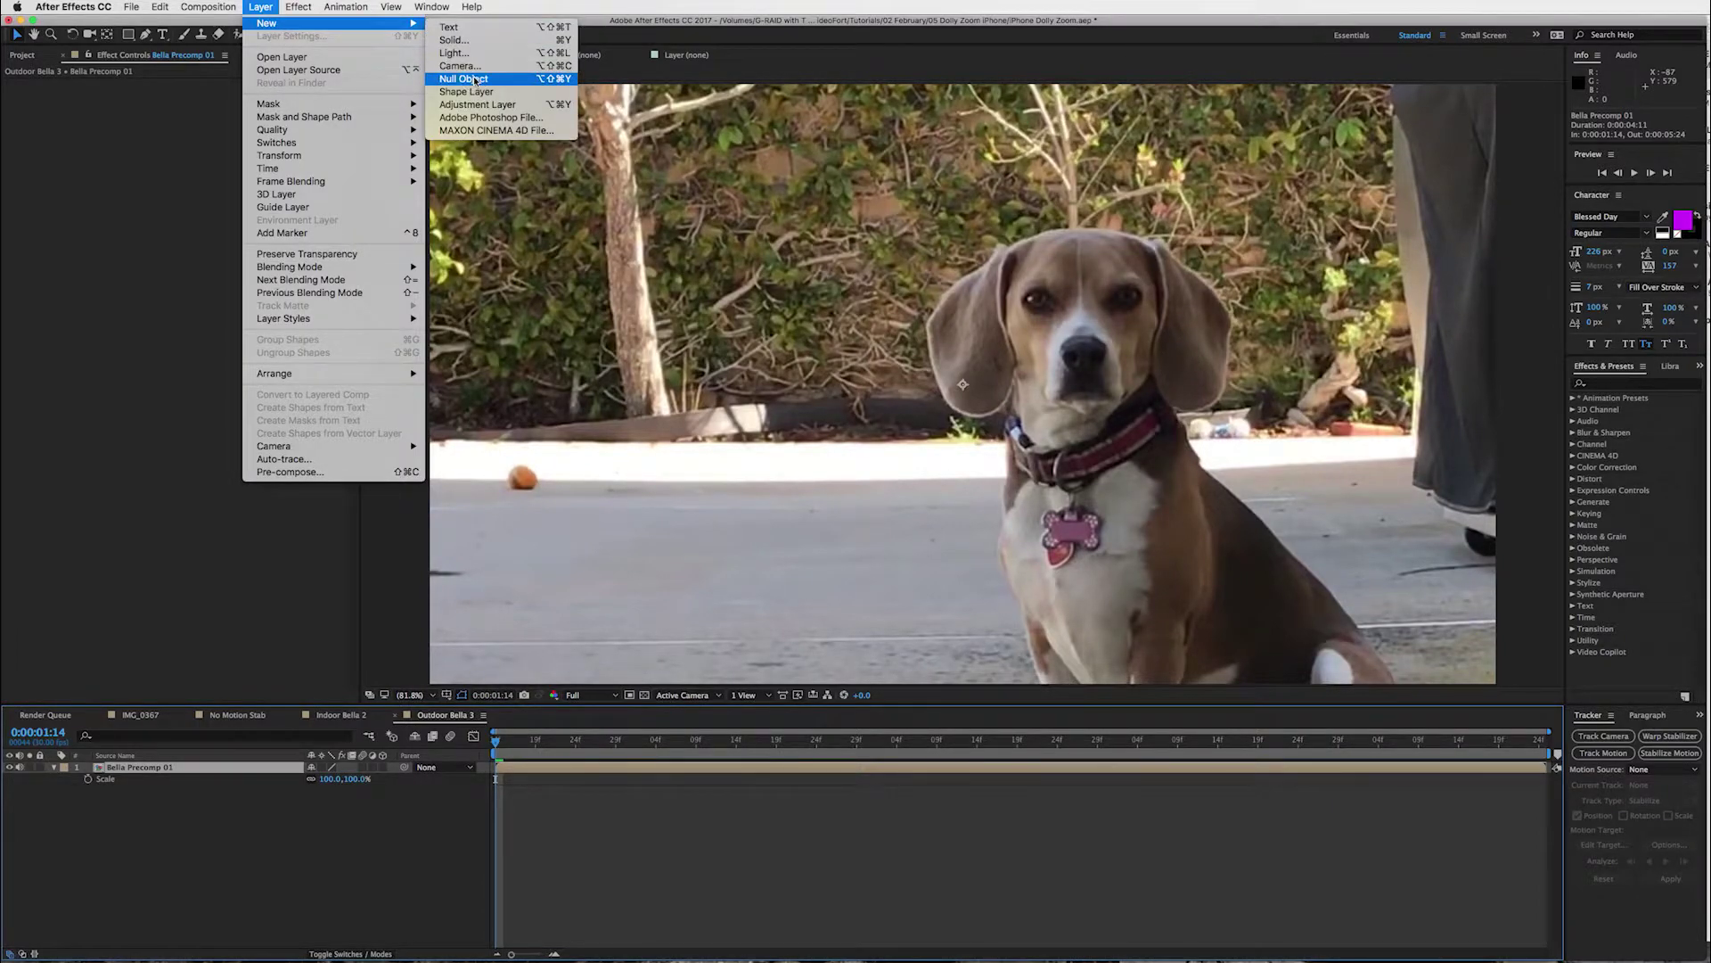
left_click(475, 80)
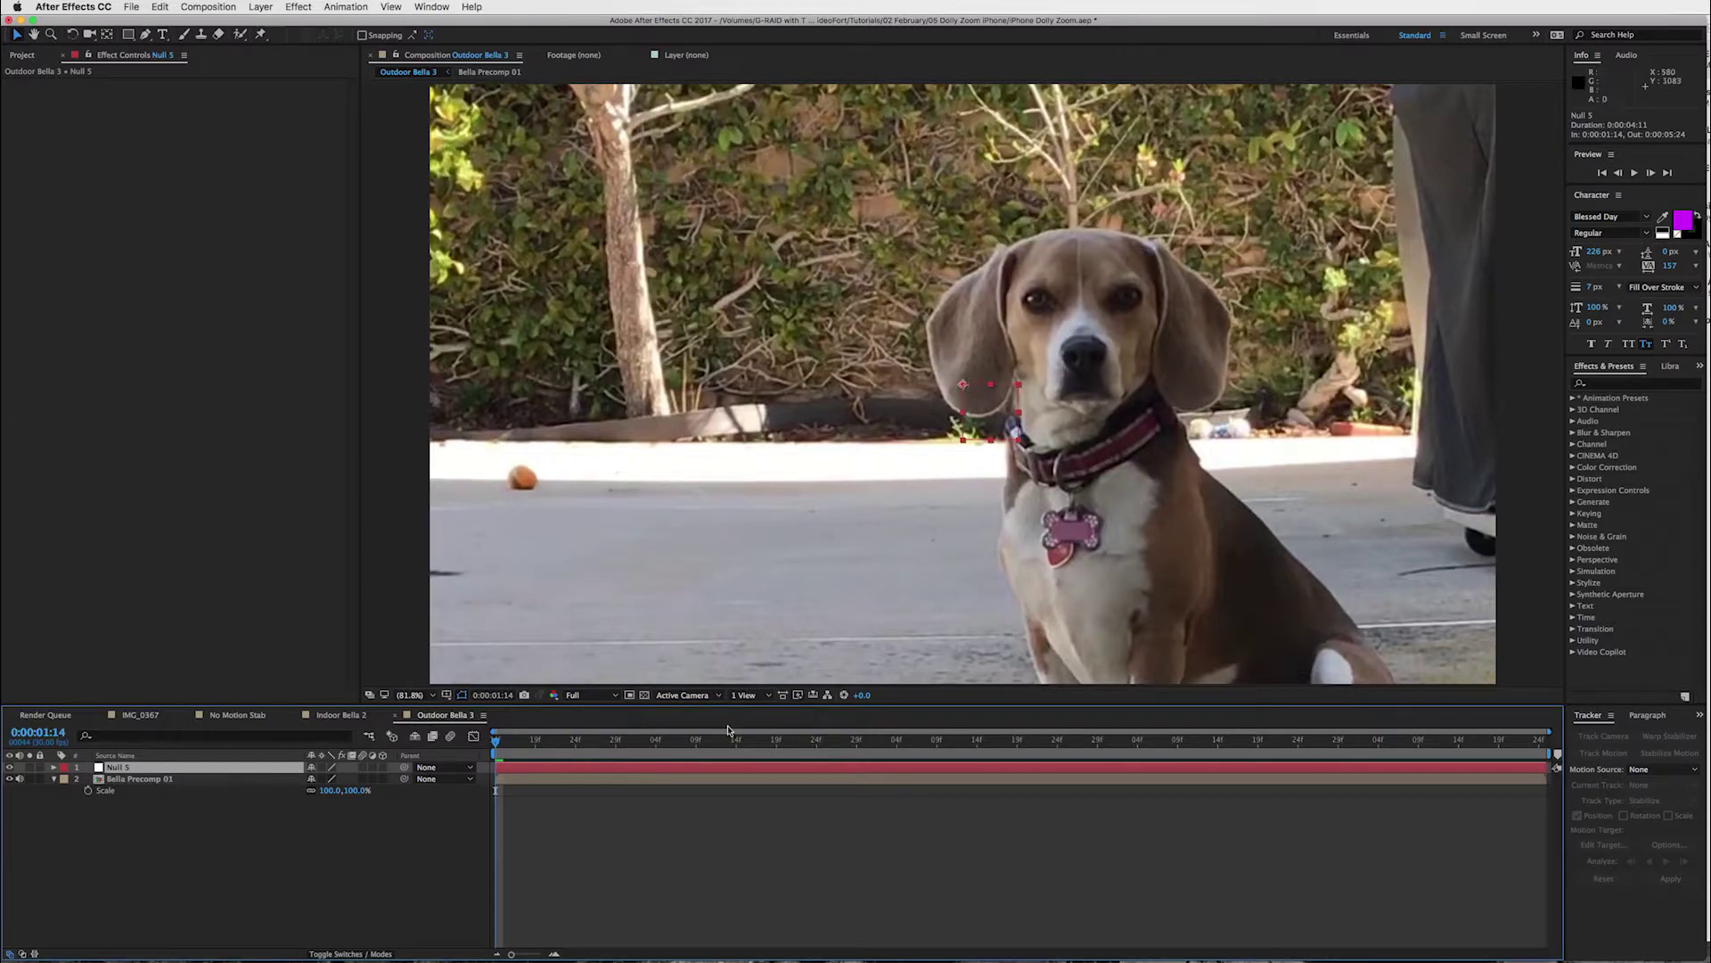
- On the last frame, set Scale to 60% and start Scale and Position keyframes
left_click(698, 784)
left_click_drag(736, 743, 1550, 747)
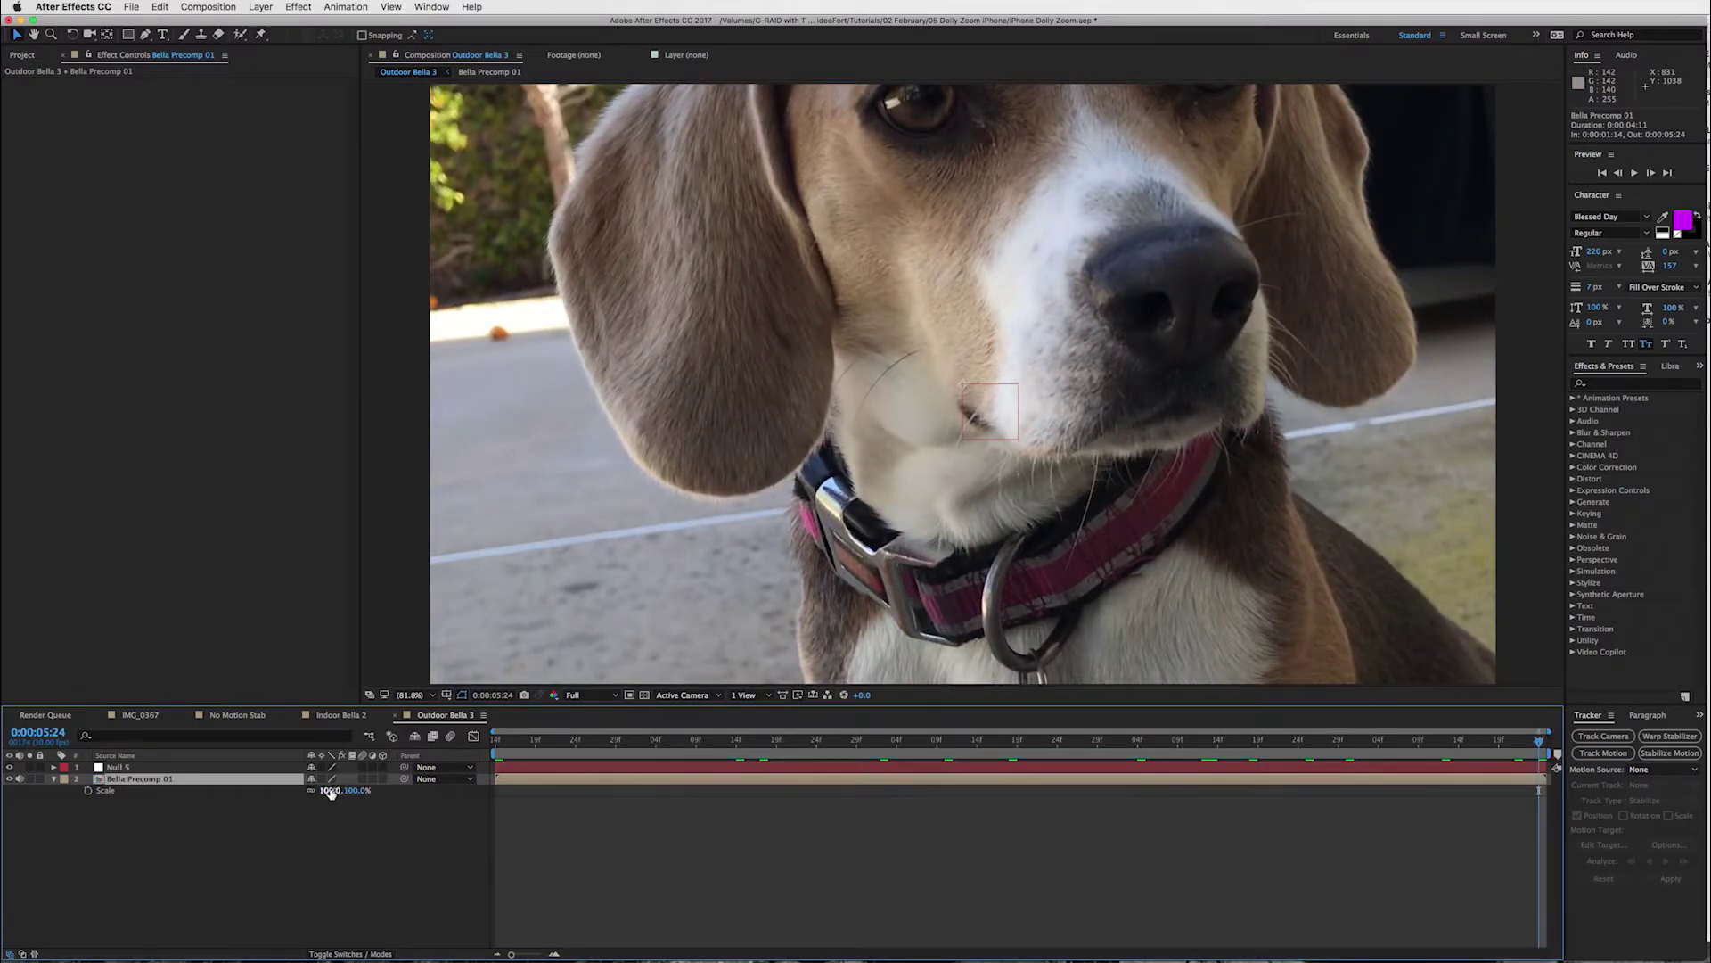
left_click_drag(330, 793, 304, 796)
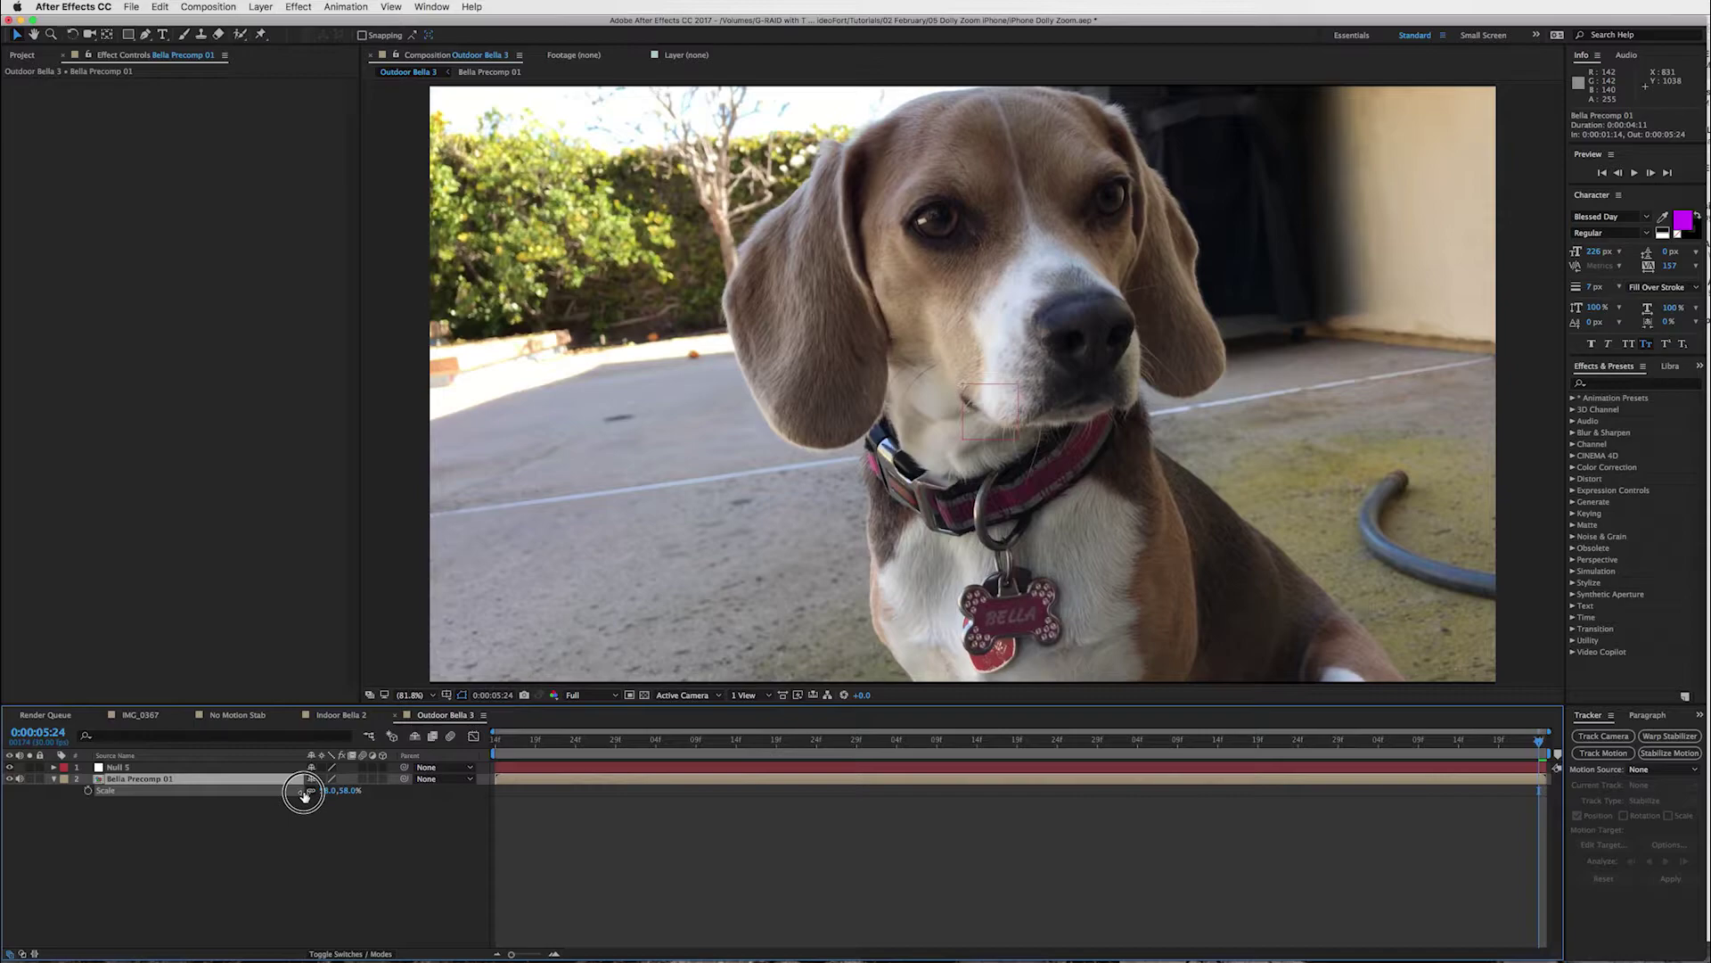
left_click_drag(304, 796, 299, 791)
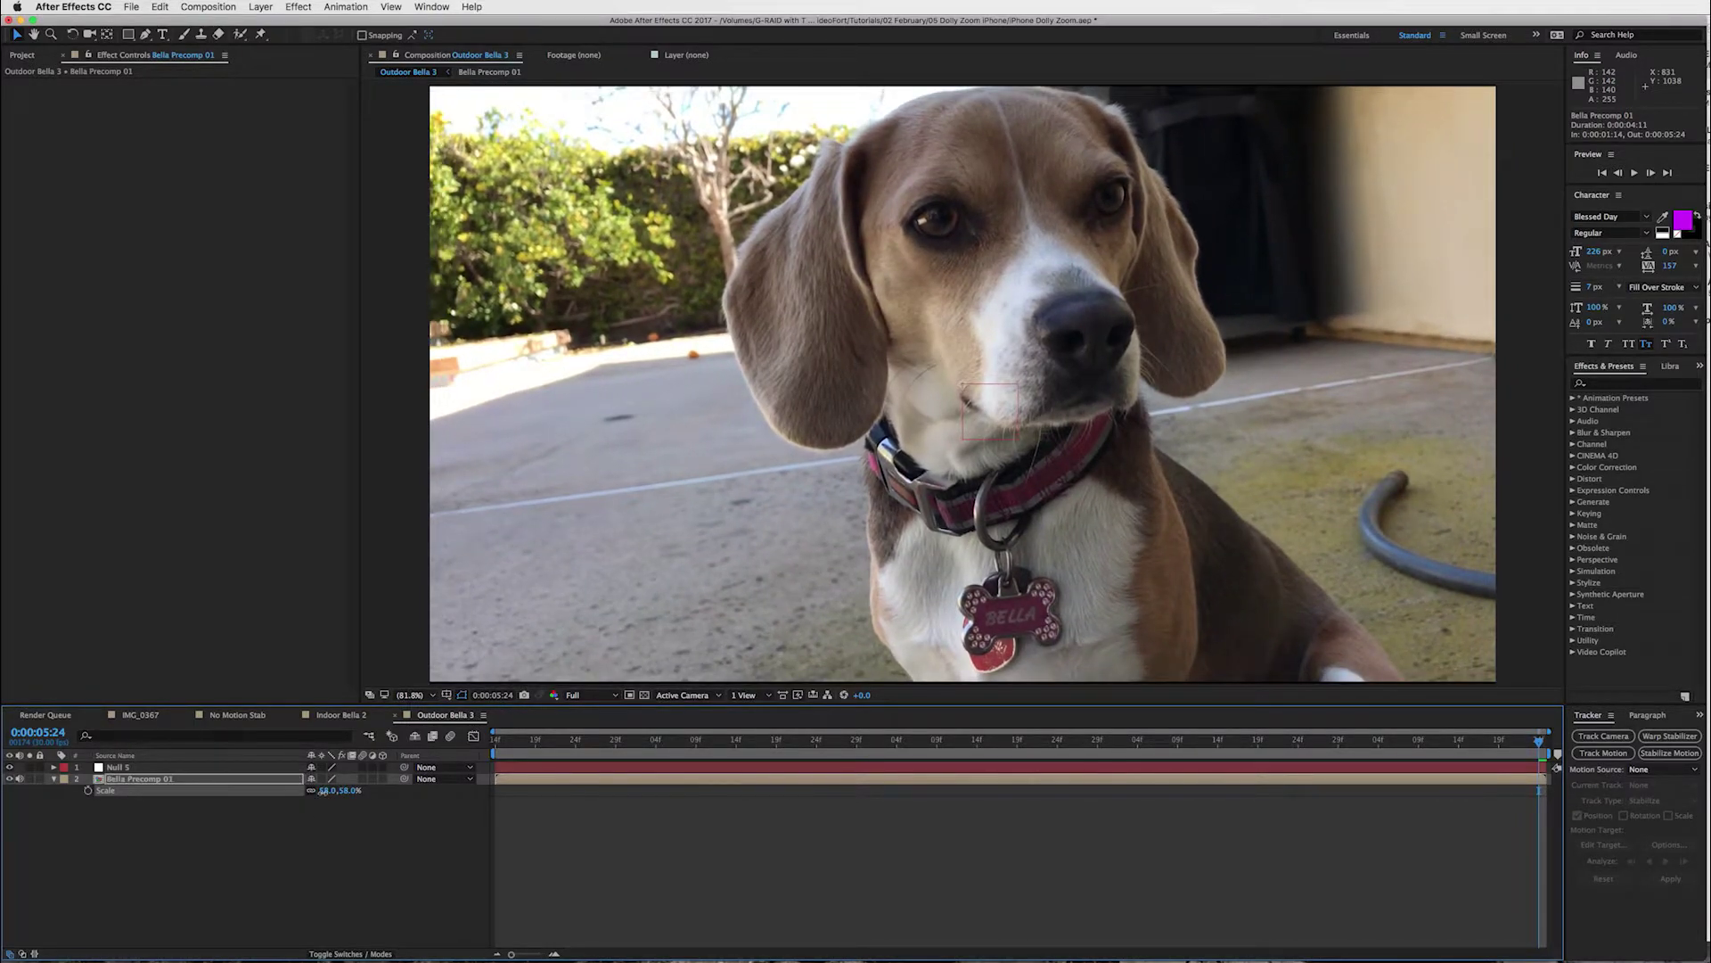
left_click(331, 790)
key("Return")
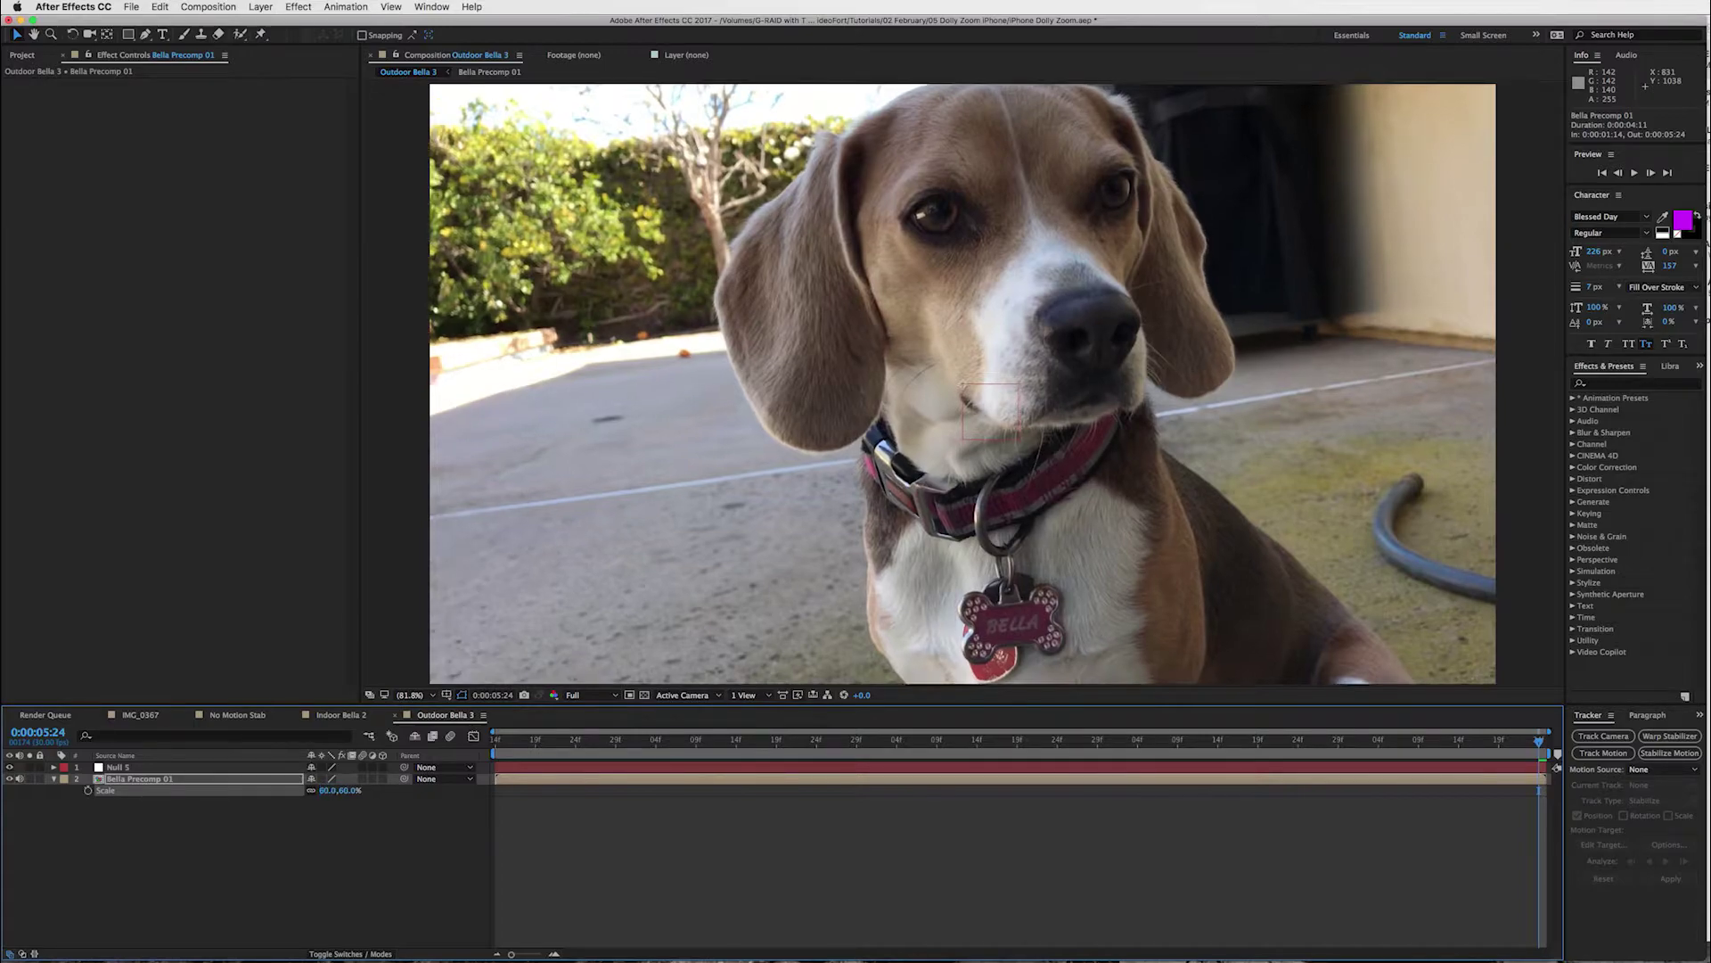
left_click(89, 792)
key("p")
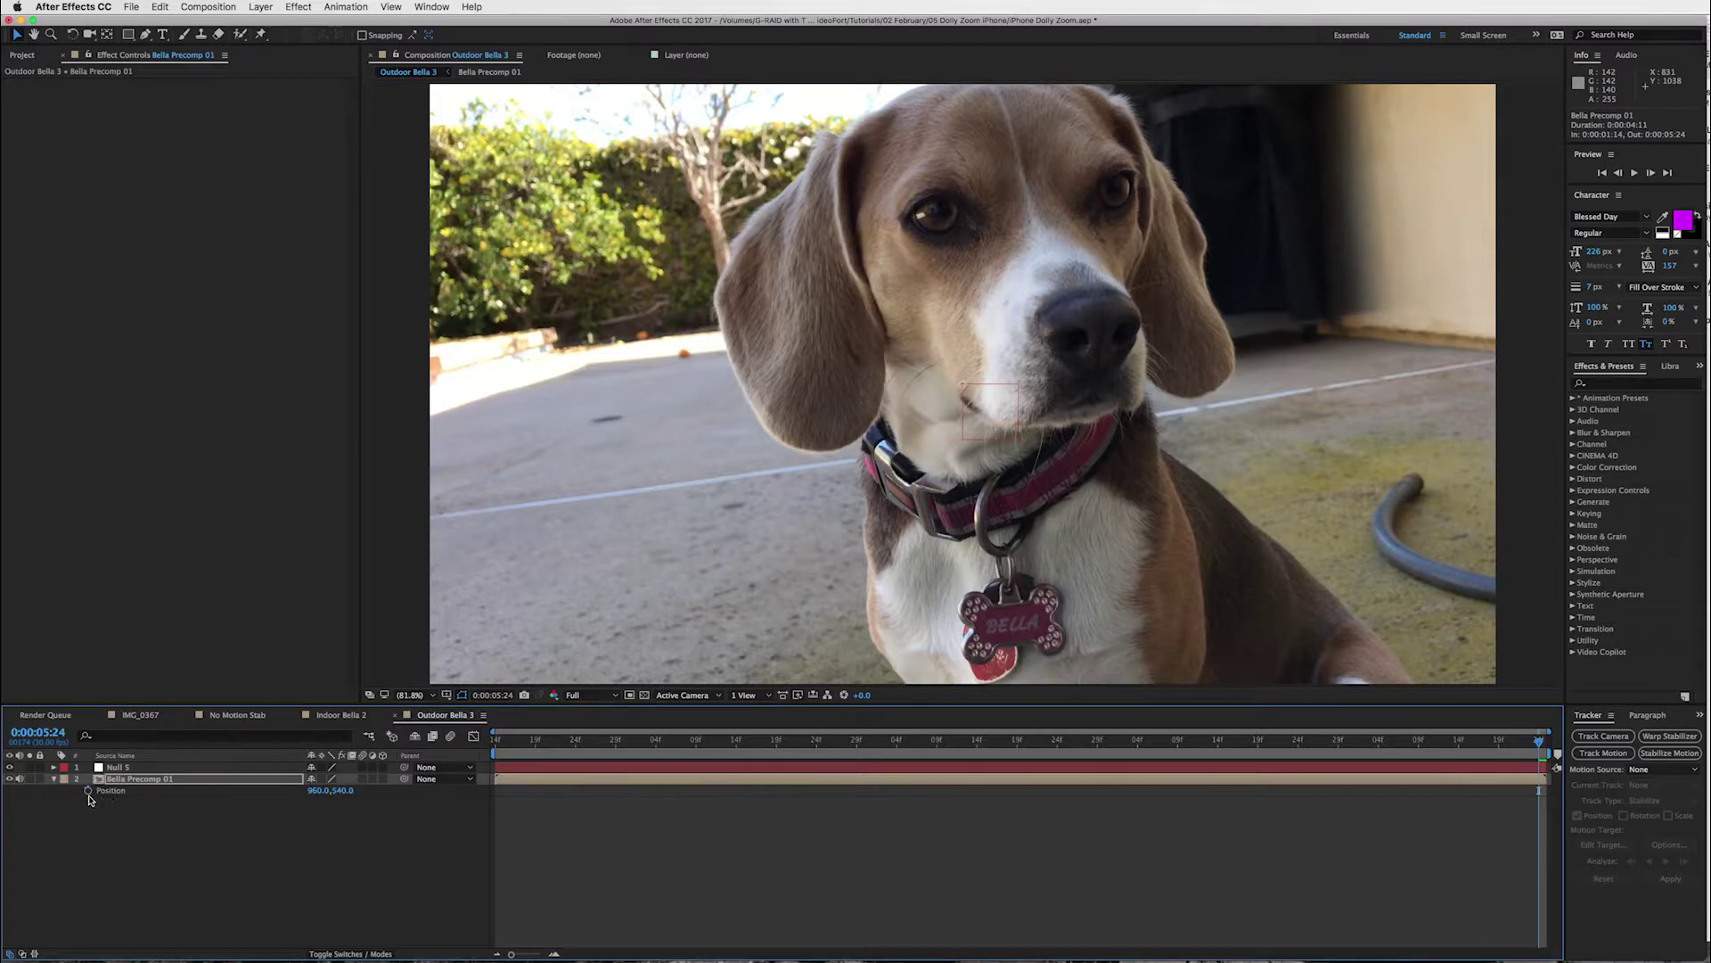
left_click(89, 791)
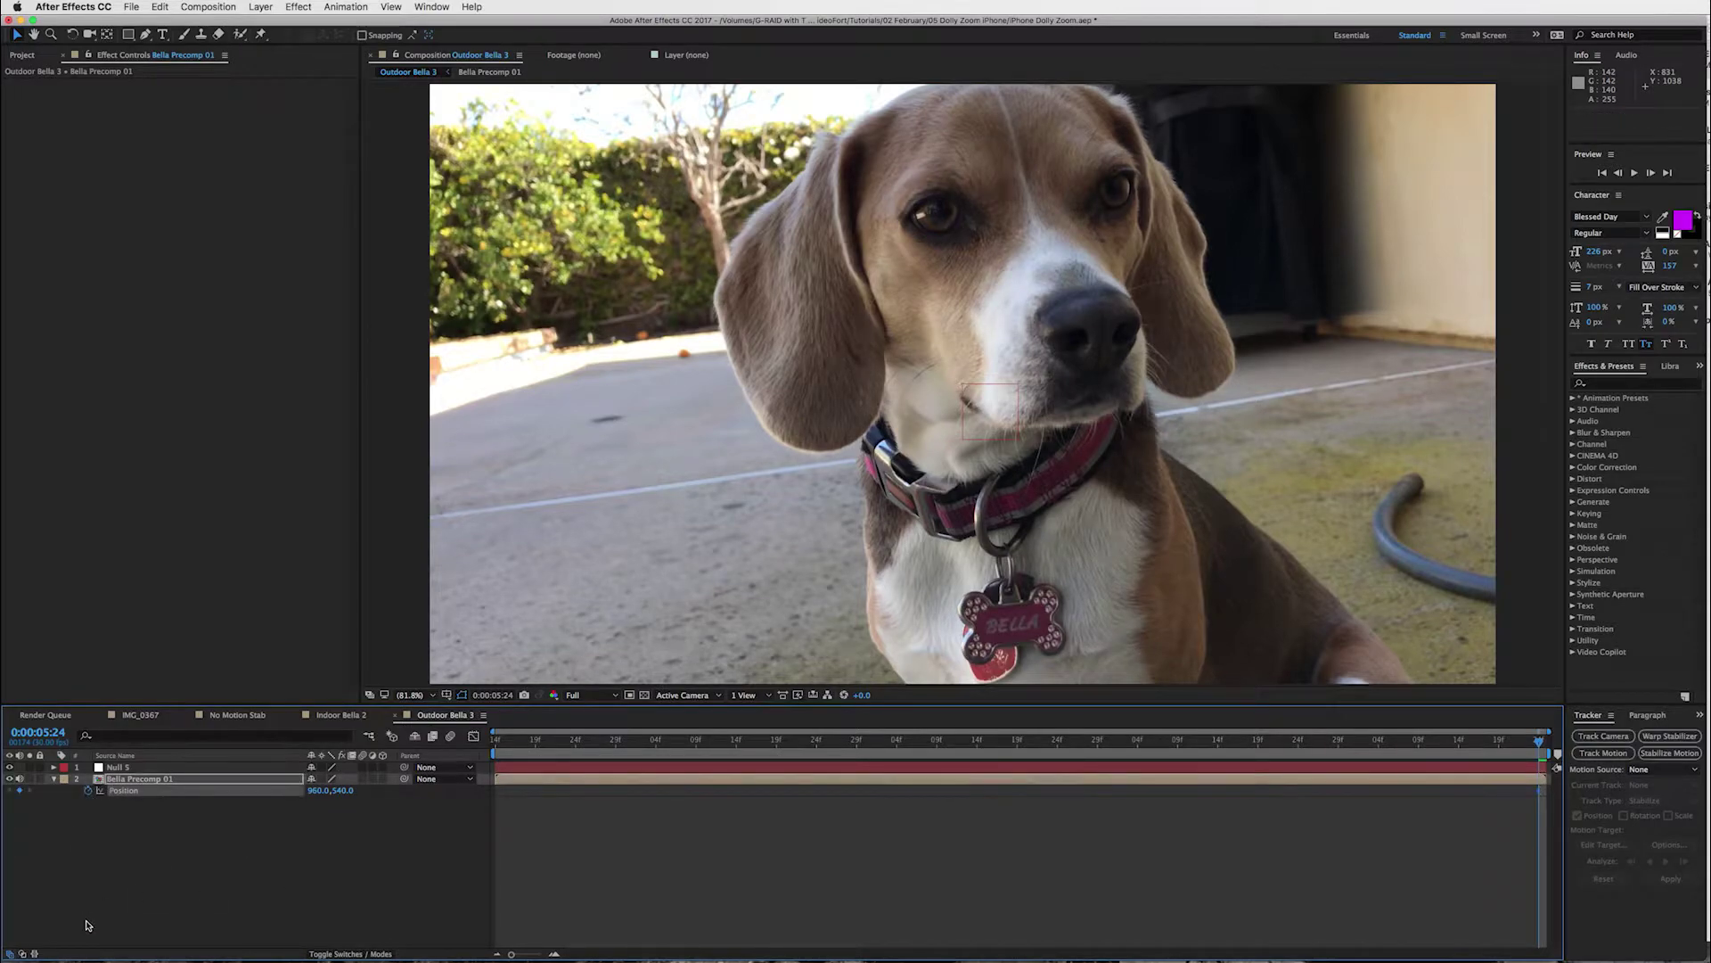
- Move the precomp to Position 818, 640 at 70% scale so the nose is centred
key("u")
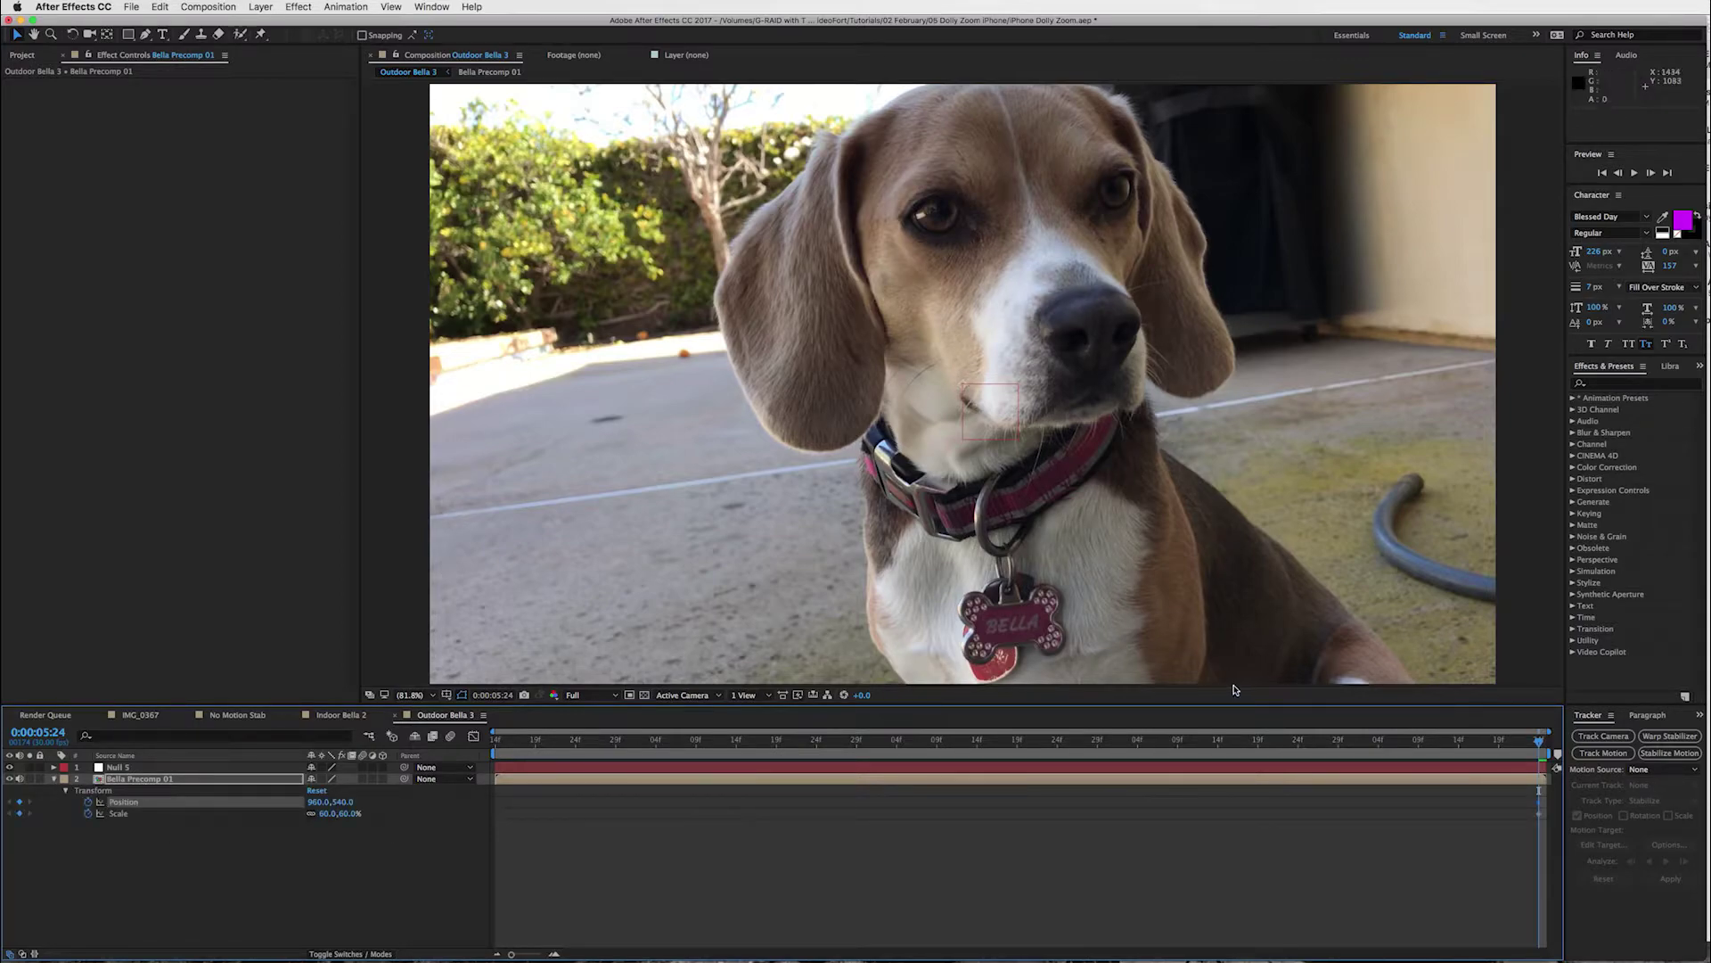
mouse_move(1537, 741)
left_mouse_down()
mouse_move(1486, 741)
mouse_move(1540, 740)
left_mouse_up()
left_click_drag(310, 801, 198, 800)
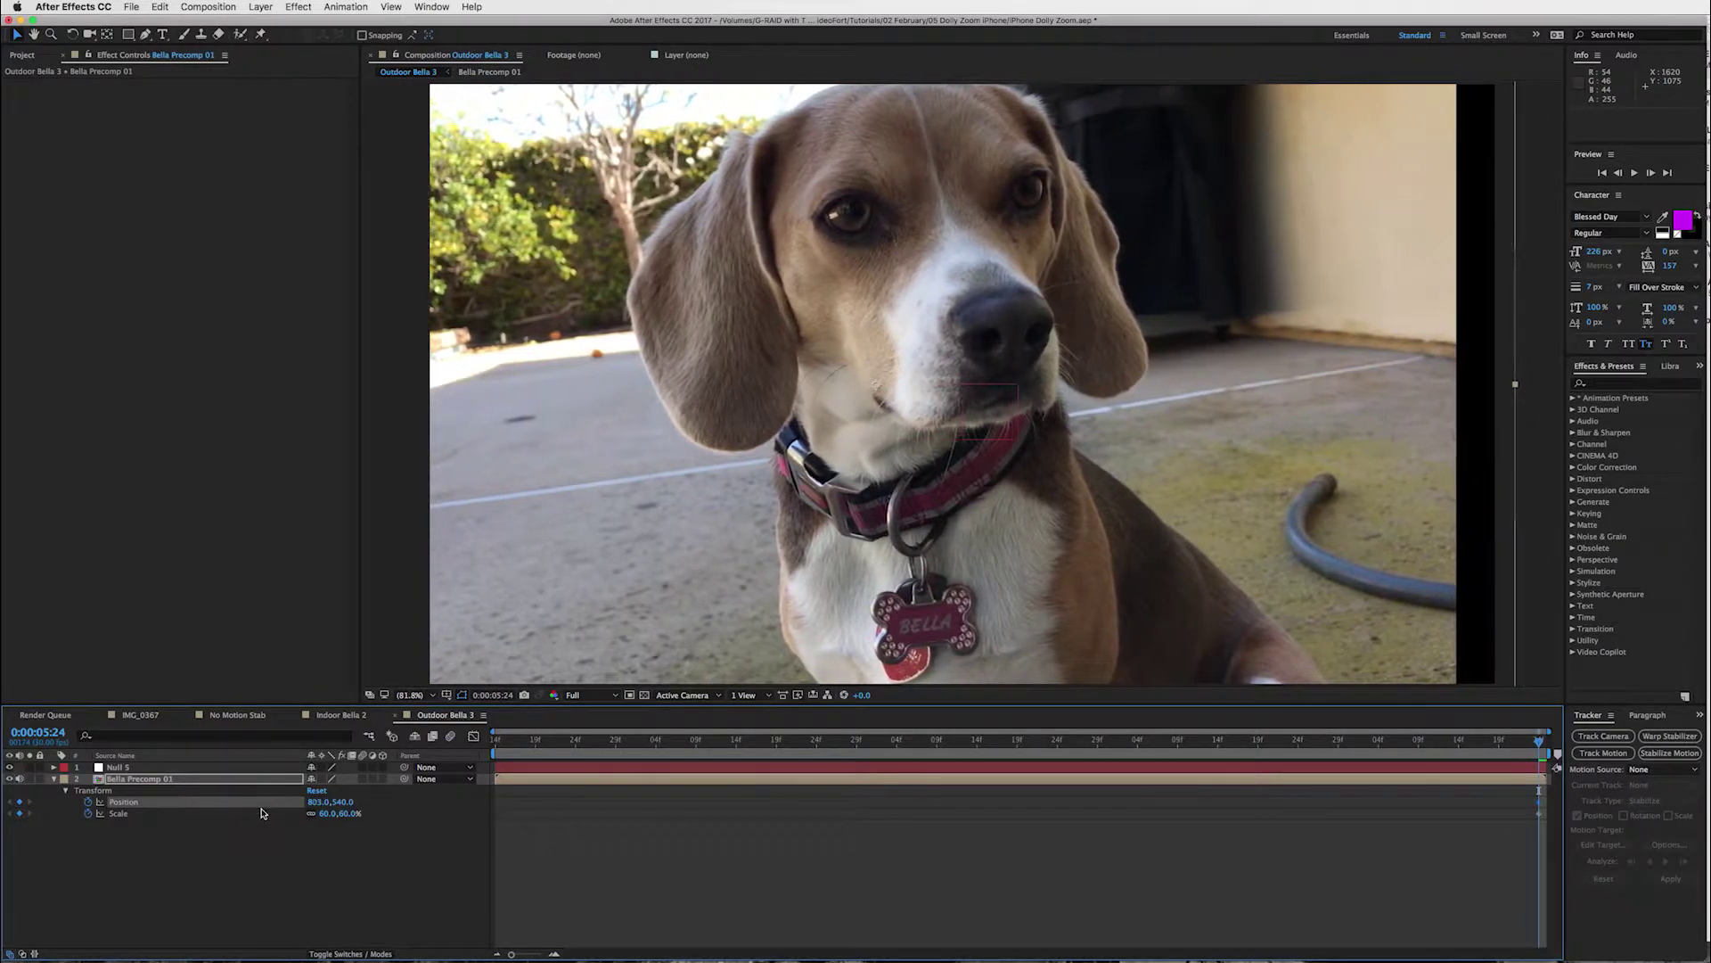
mouse_move(342, 801)
left_mouse_down()
mouse_move(400, 805)
mouse_move(333, 810)
left_mouse_up()
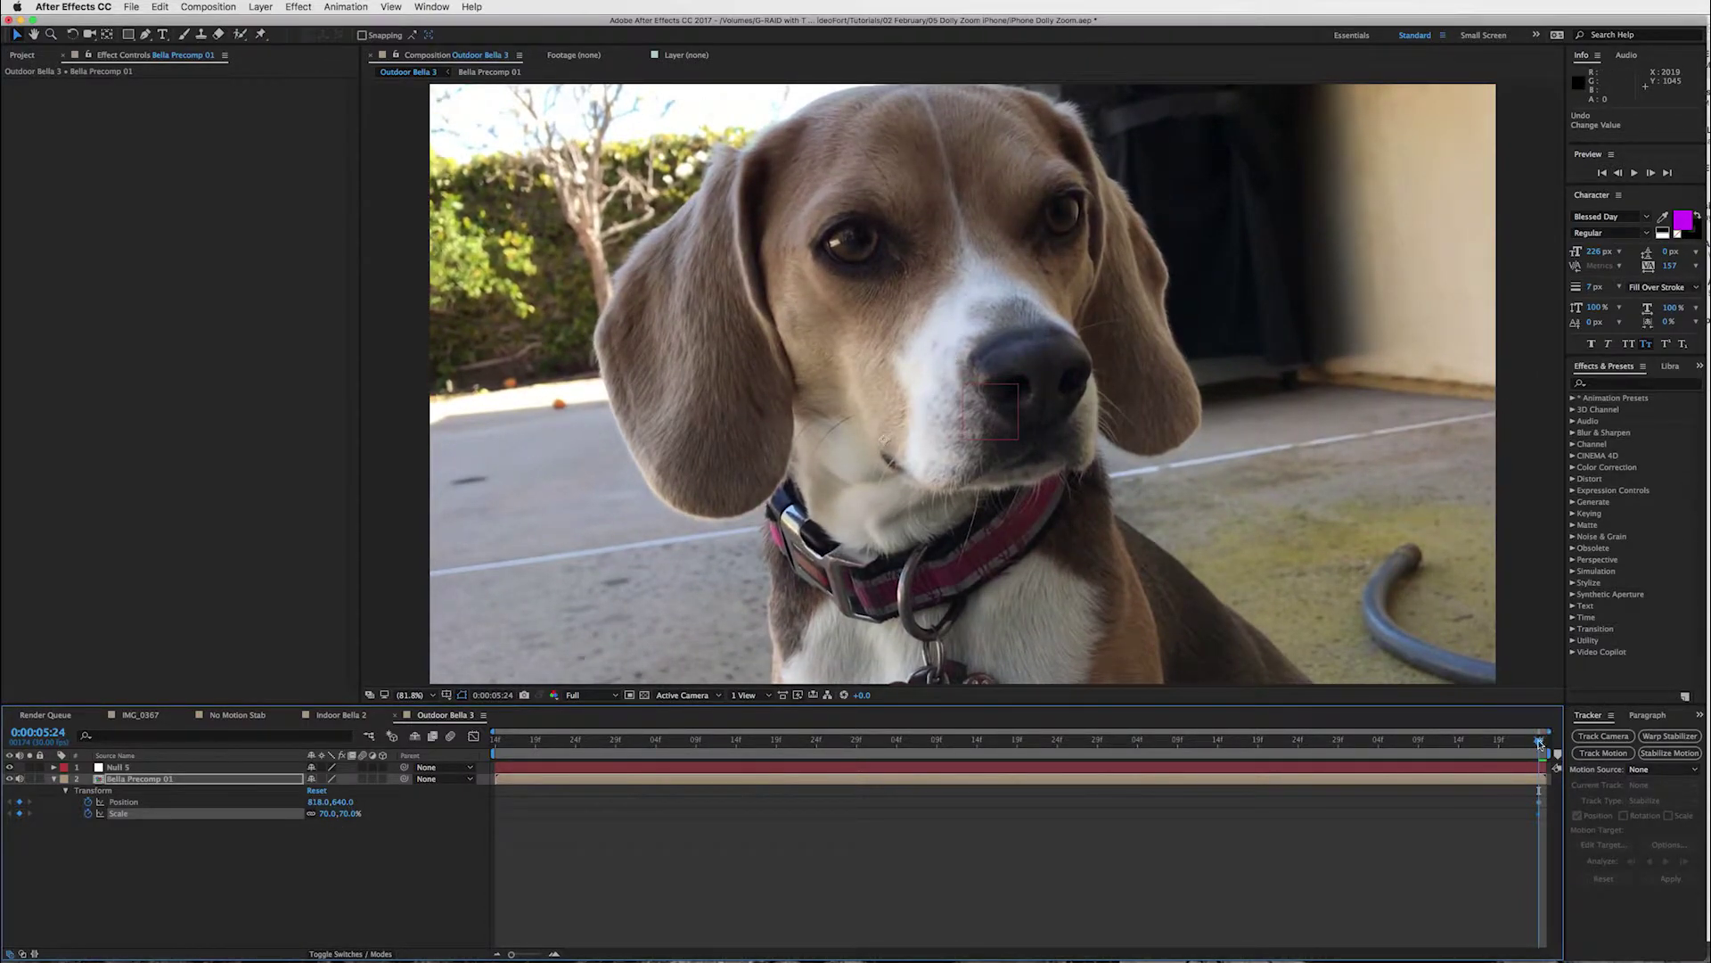
- At the clip's start, key the precomp at 150% scale and Position 683, 623
left_click_drag(1539, 745, 448, 738)
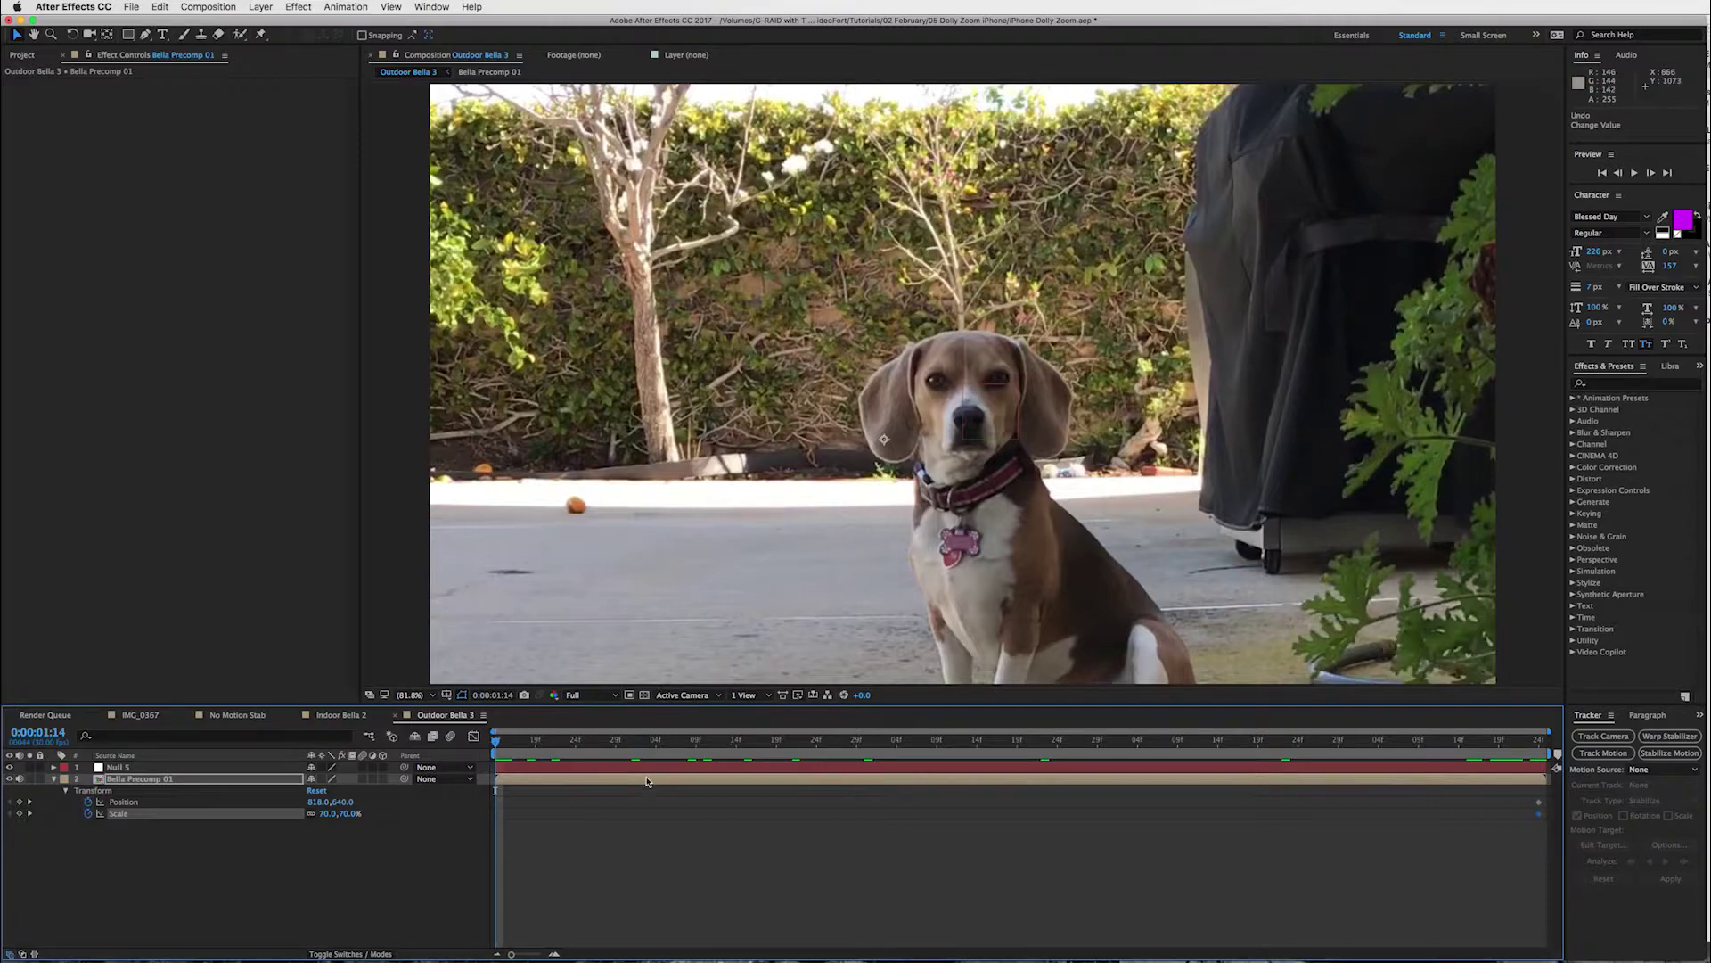
left_click_drag(327, 802, 328, 805)
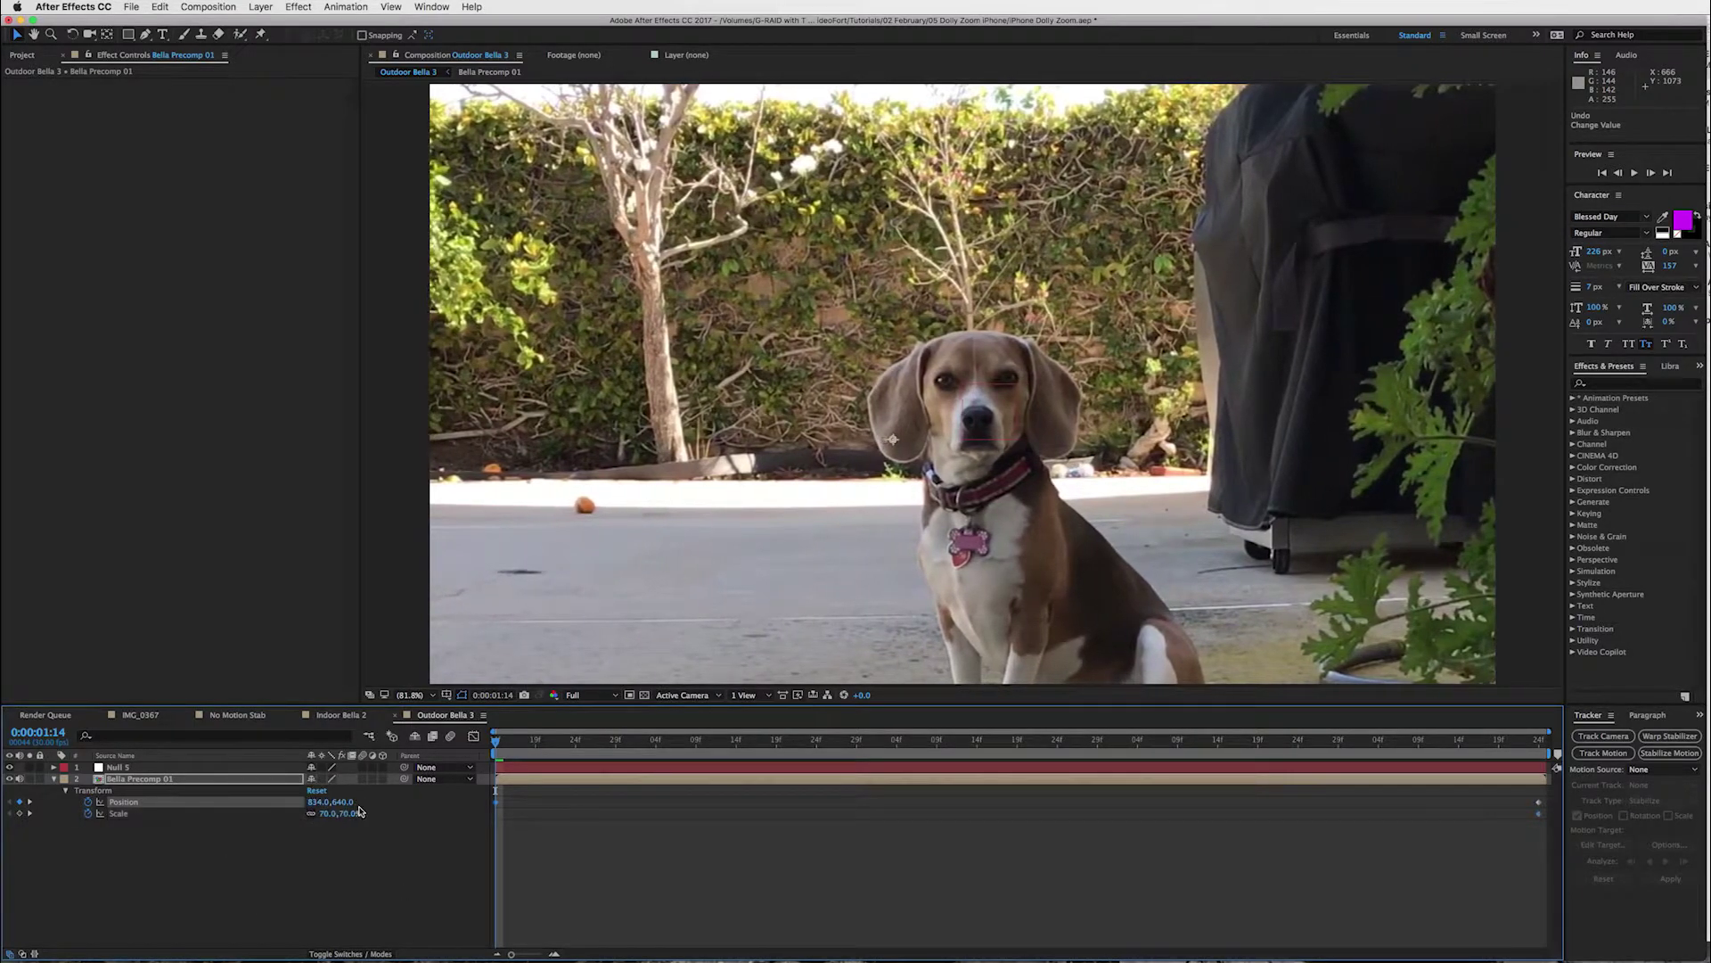
mouse_move(344, 803)
left_mouse_down()
mouse_move(303, 807)
mouse_move(340, 810)
mouse_move(327, 818)
left_mouse_up()
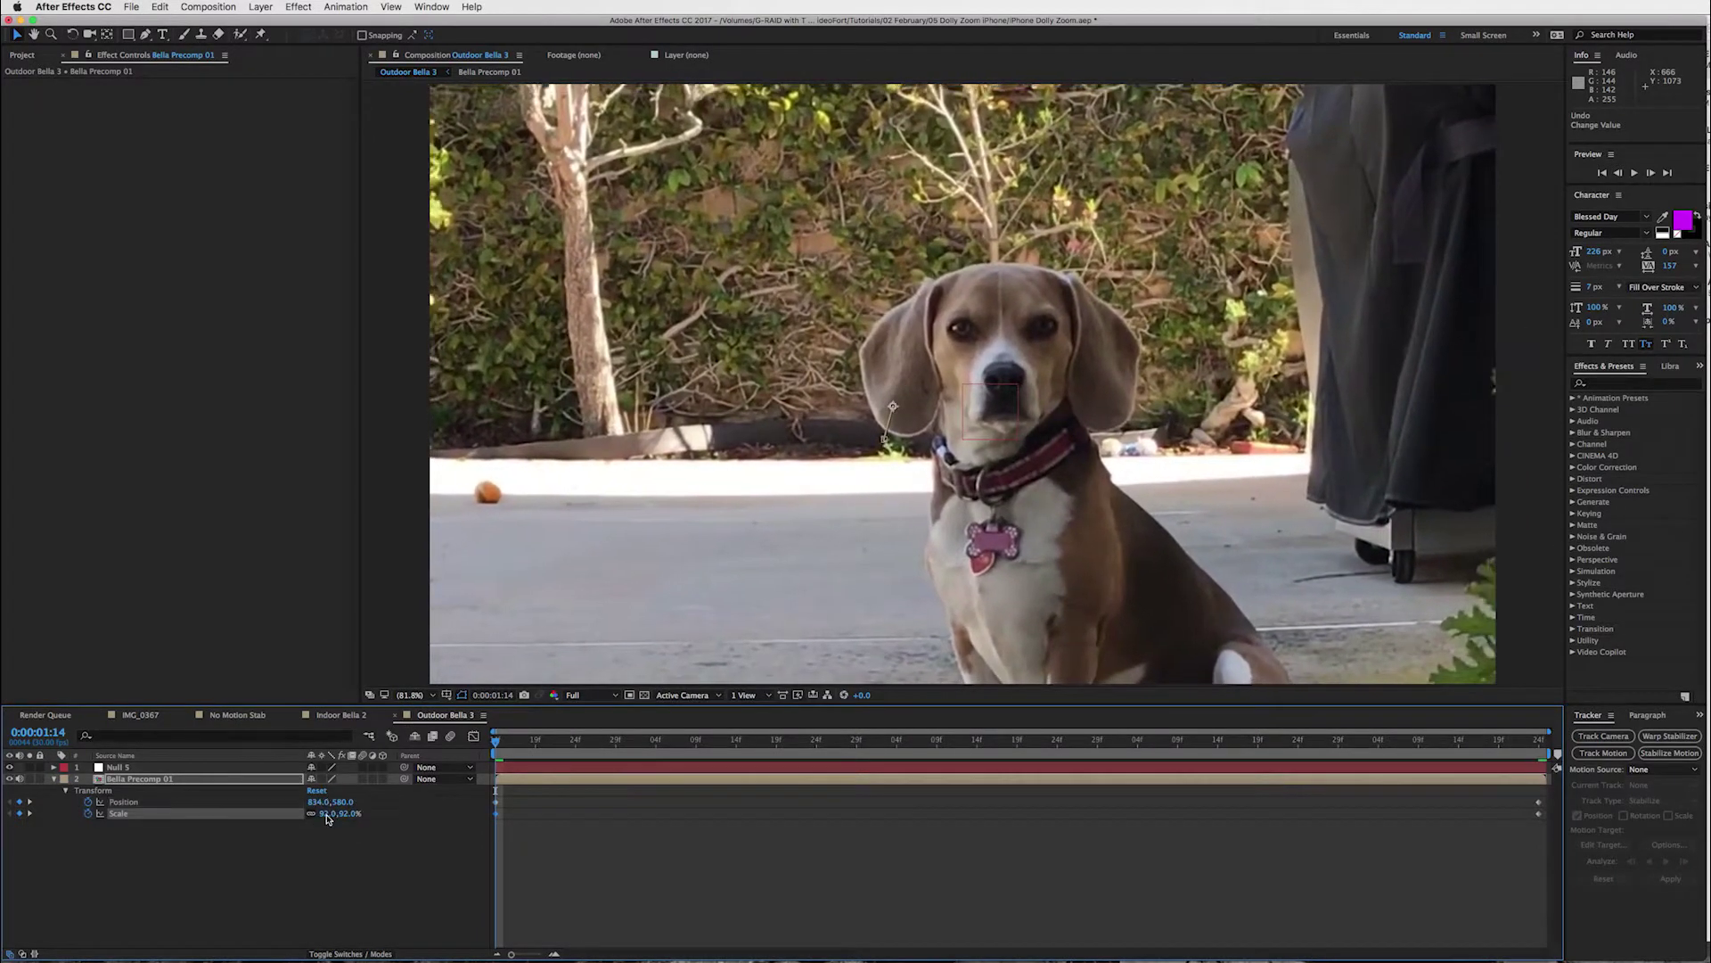
key("Return")
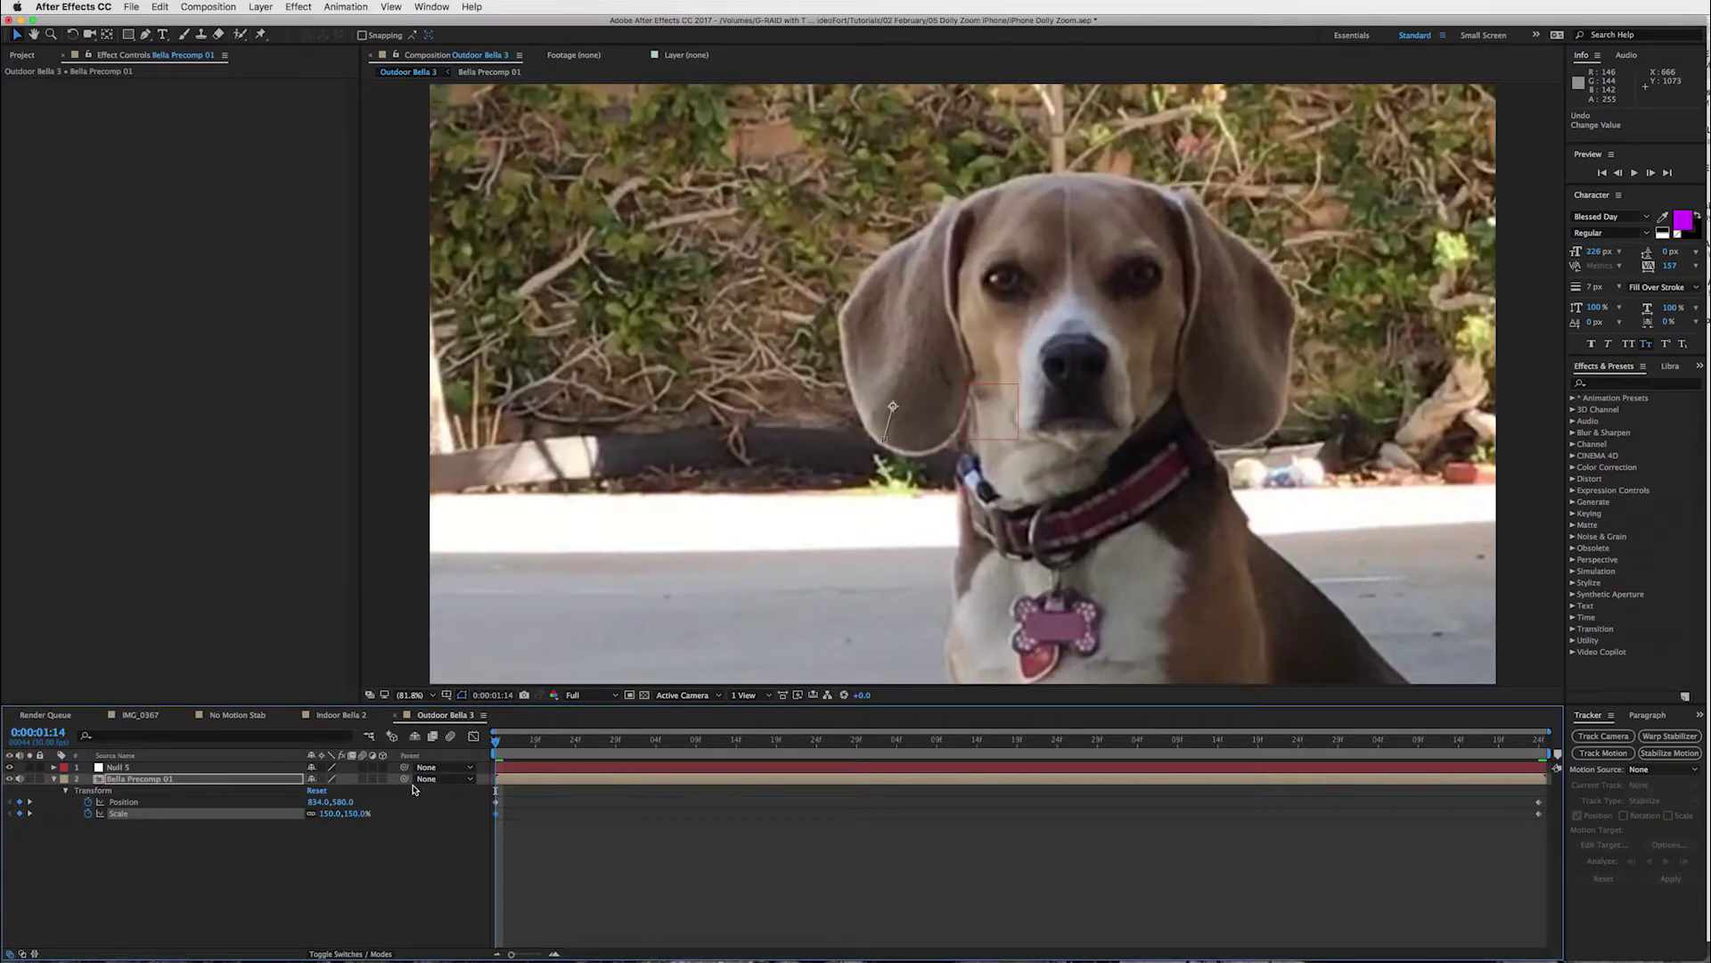
left_click_drag(323, 802, 223, 794)
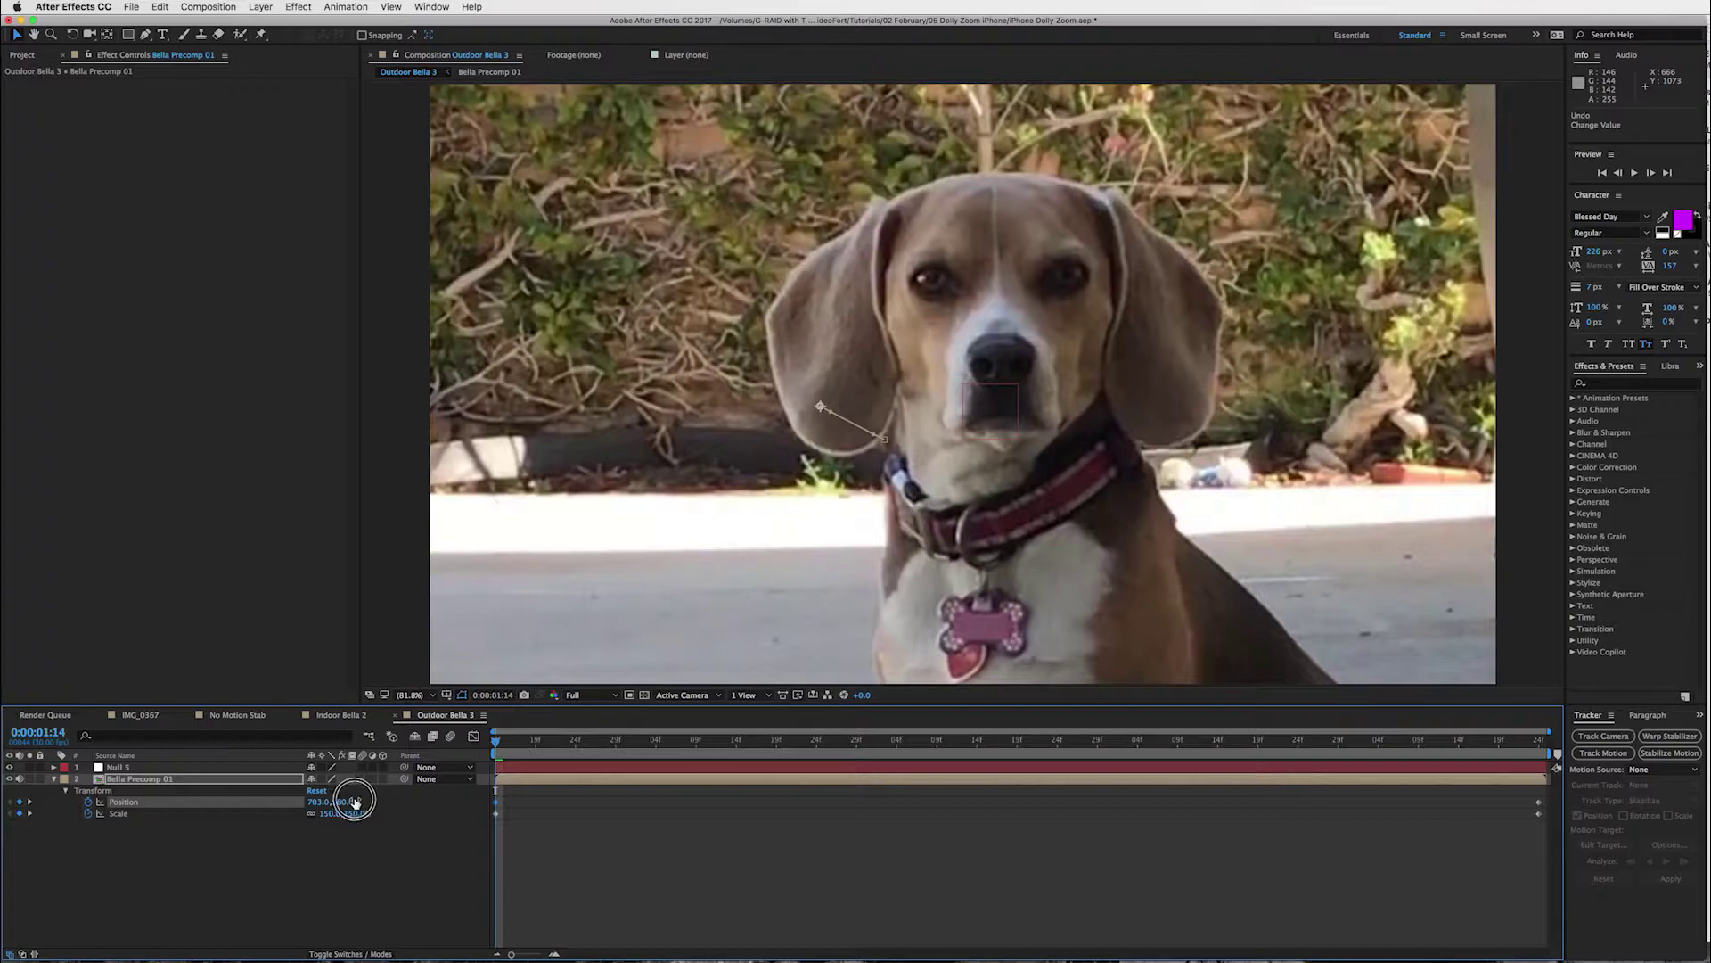
left_click_drag(354, 801, 305, 796)
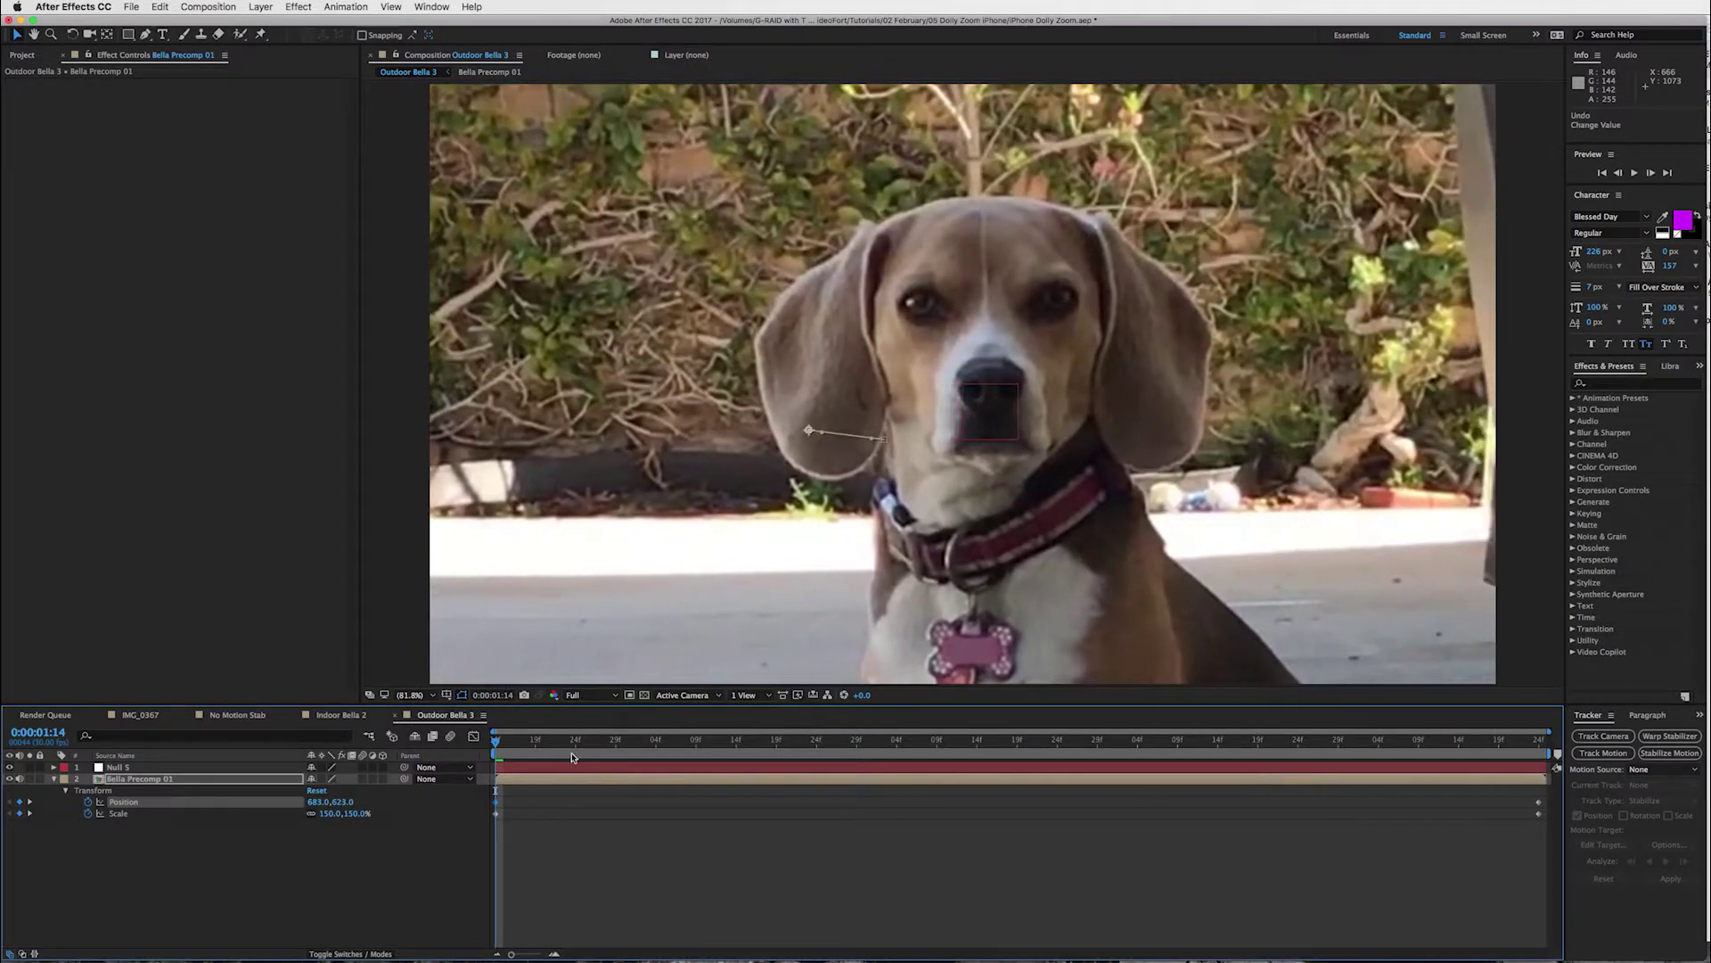
left_click(588, 864)
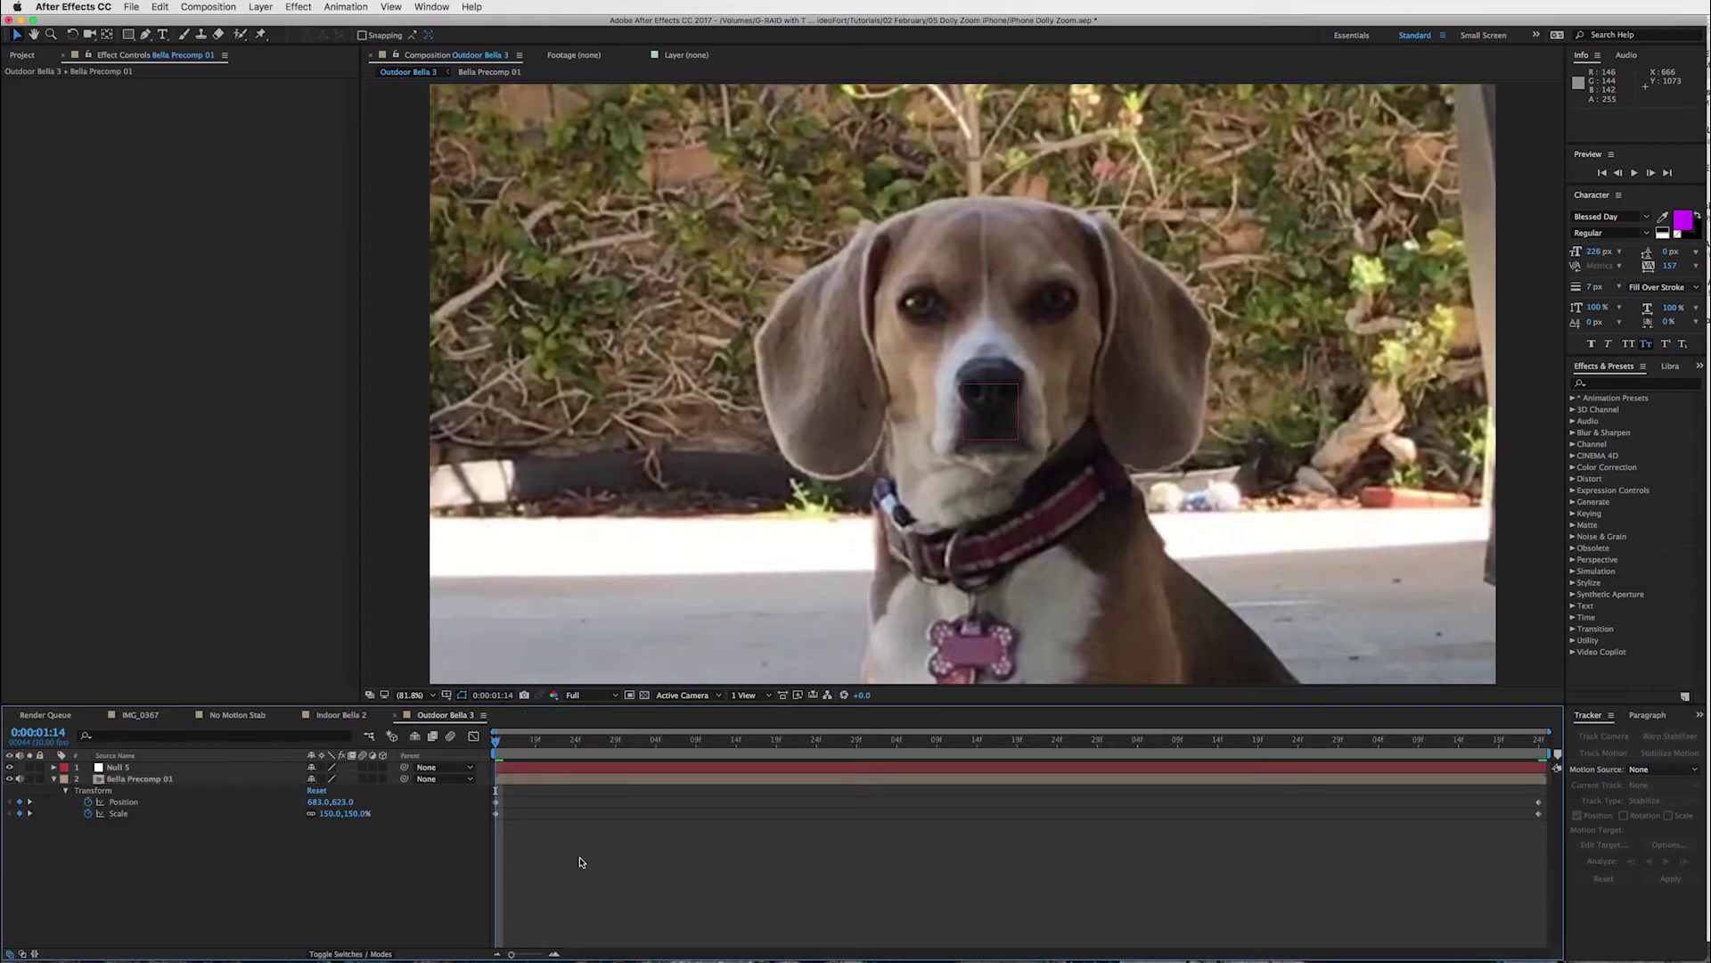
left_click_drag(513, 744, 865, 767)
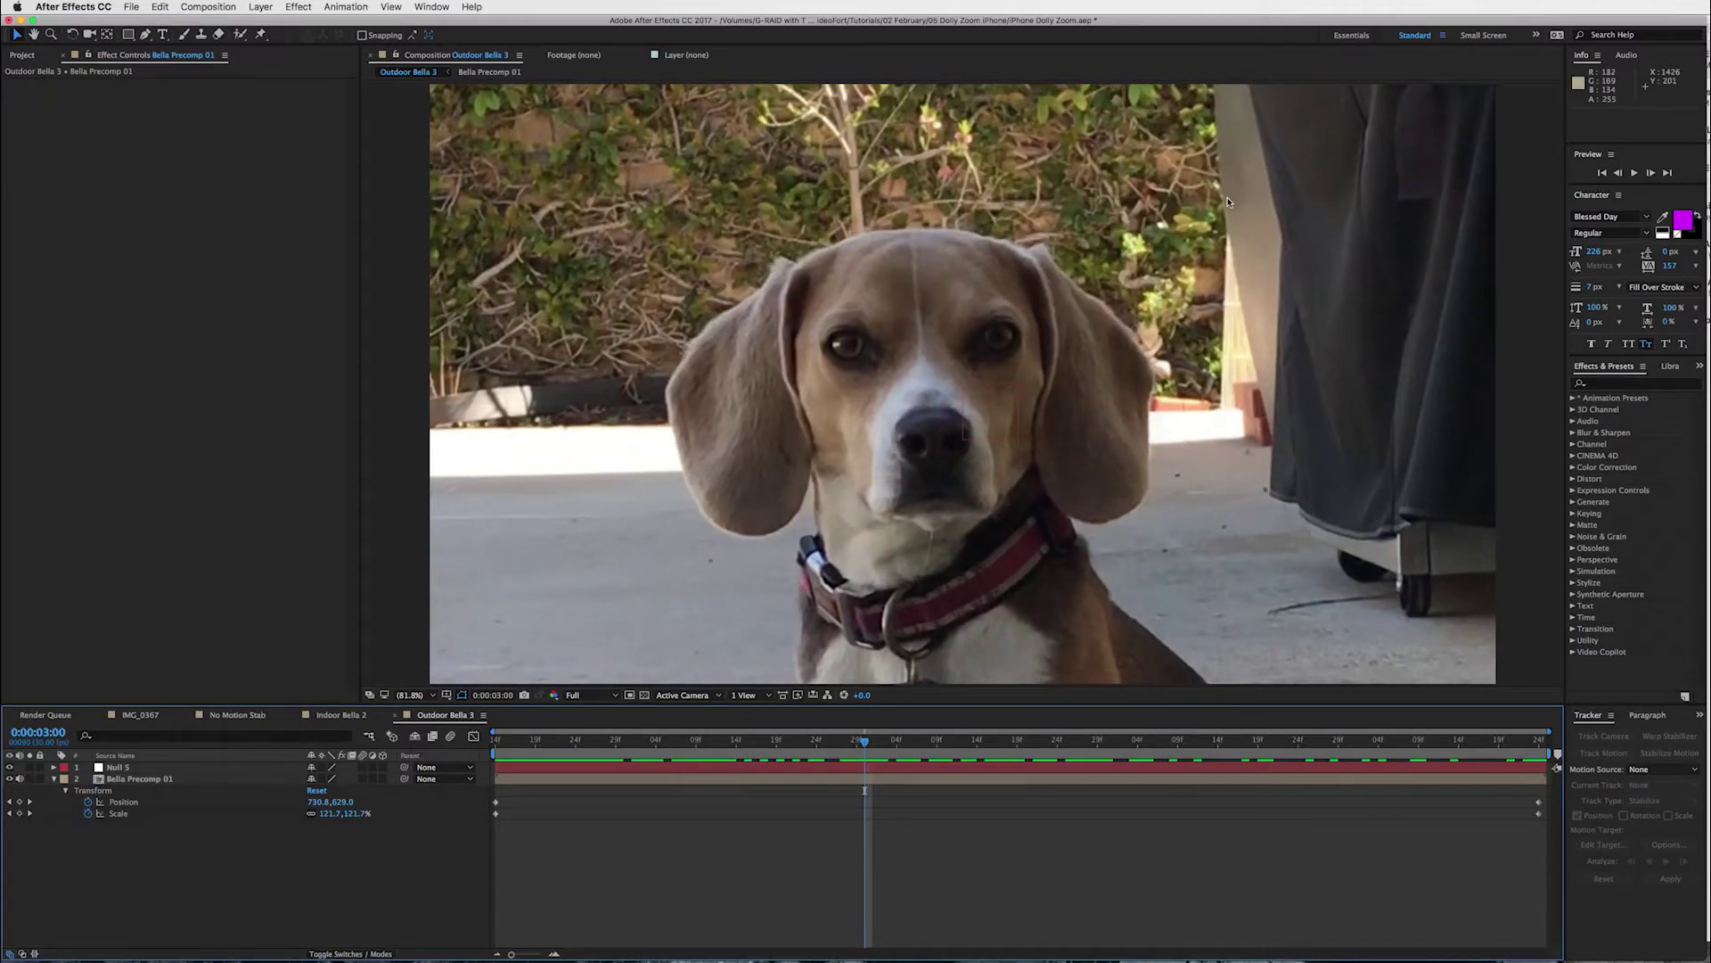
left_click_drag(812, 745, 999, 746)
- Add mid-clip Position keyframes on Bella Precomp 01 that keep the beagle's nose centred
left_click(1010, 782)
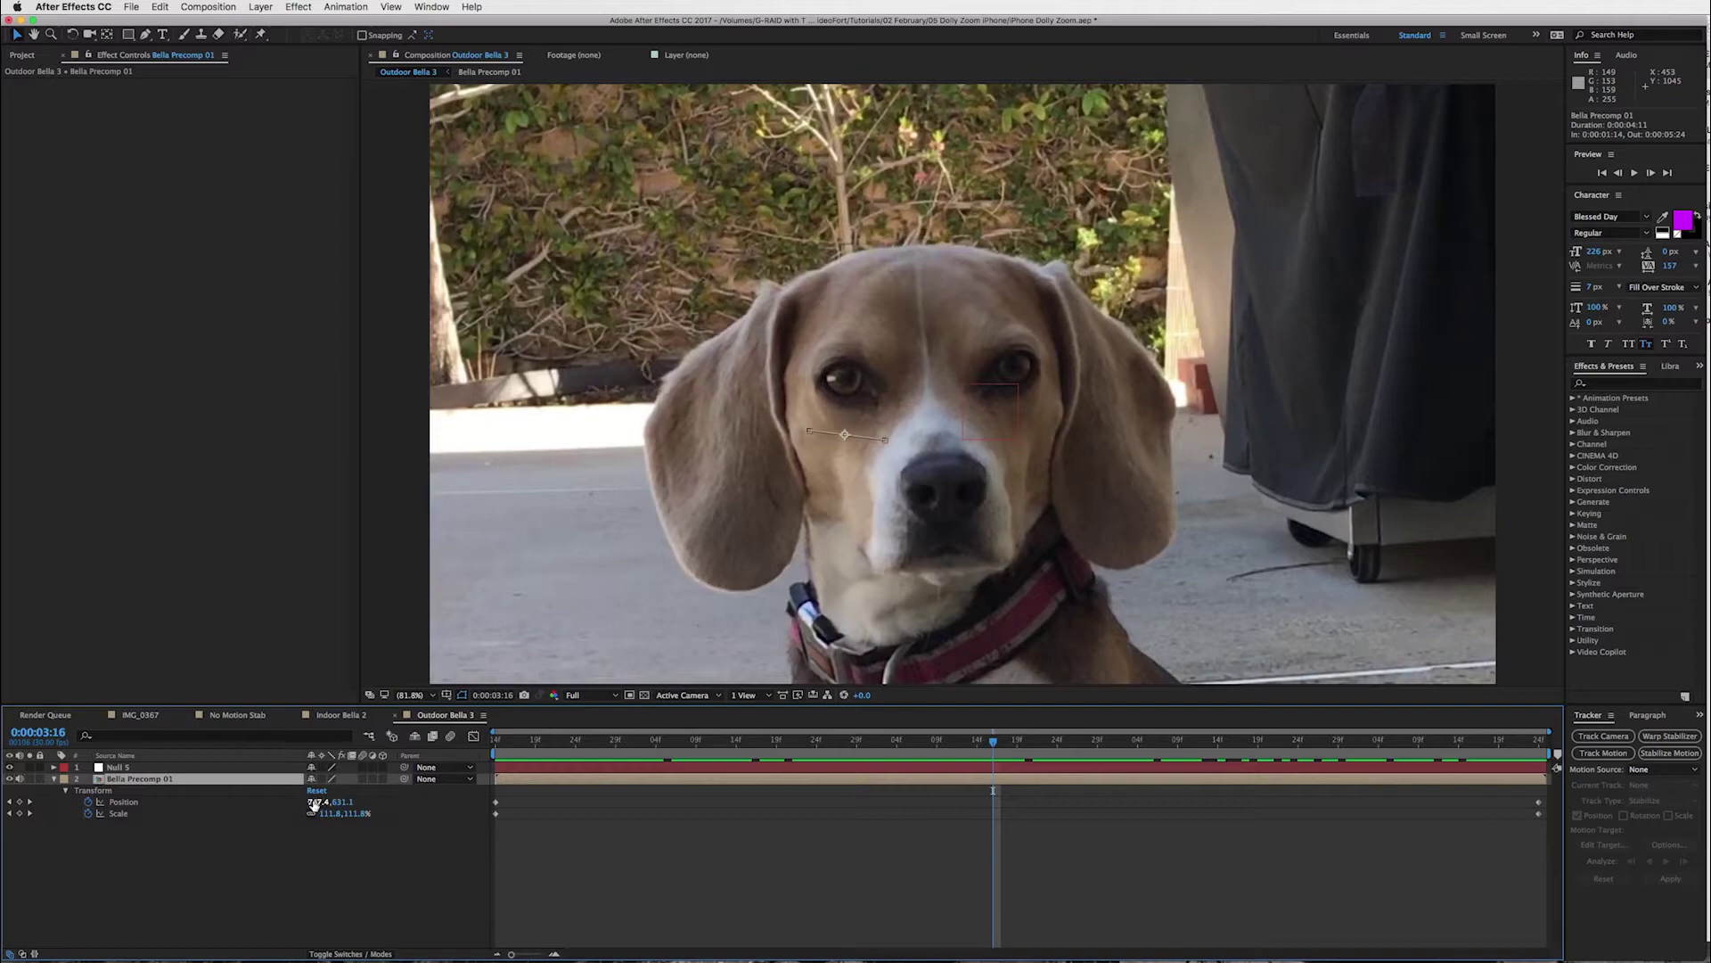
left_click_drag(314, 804, 212, 822)
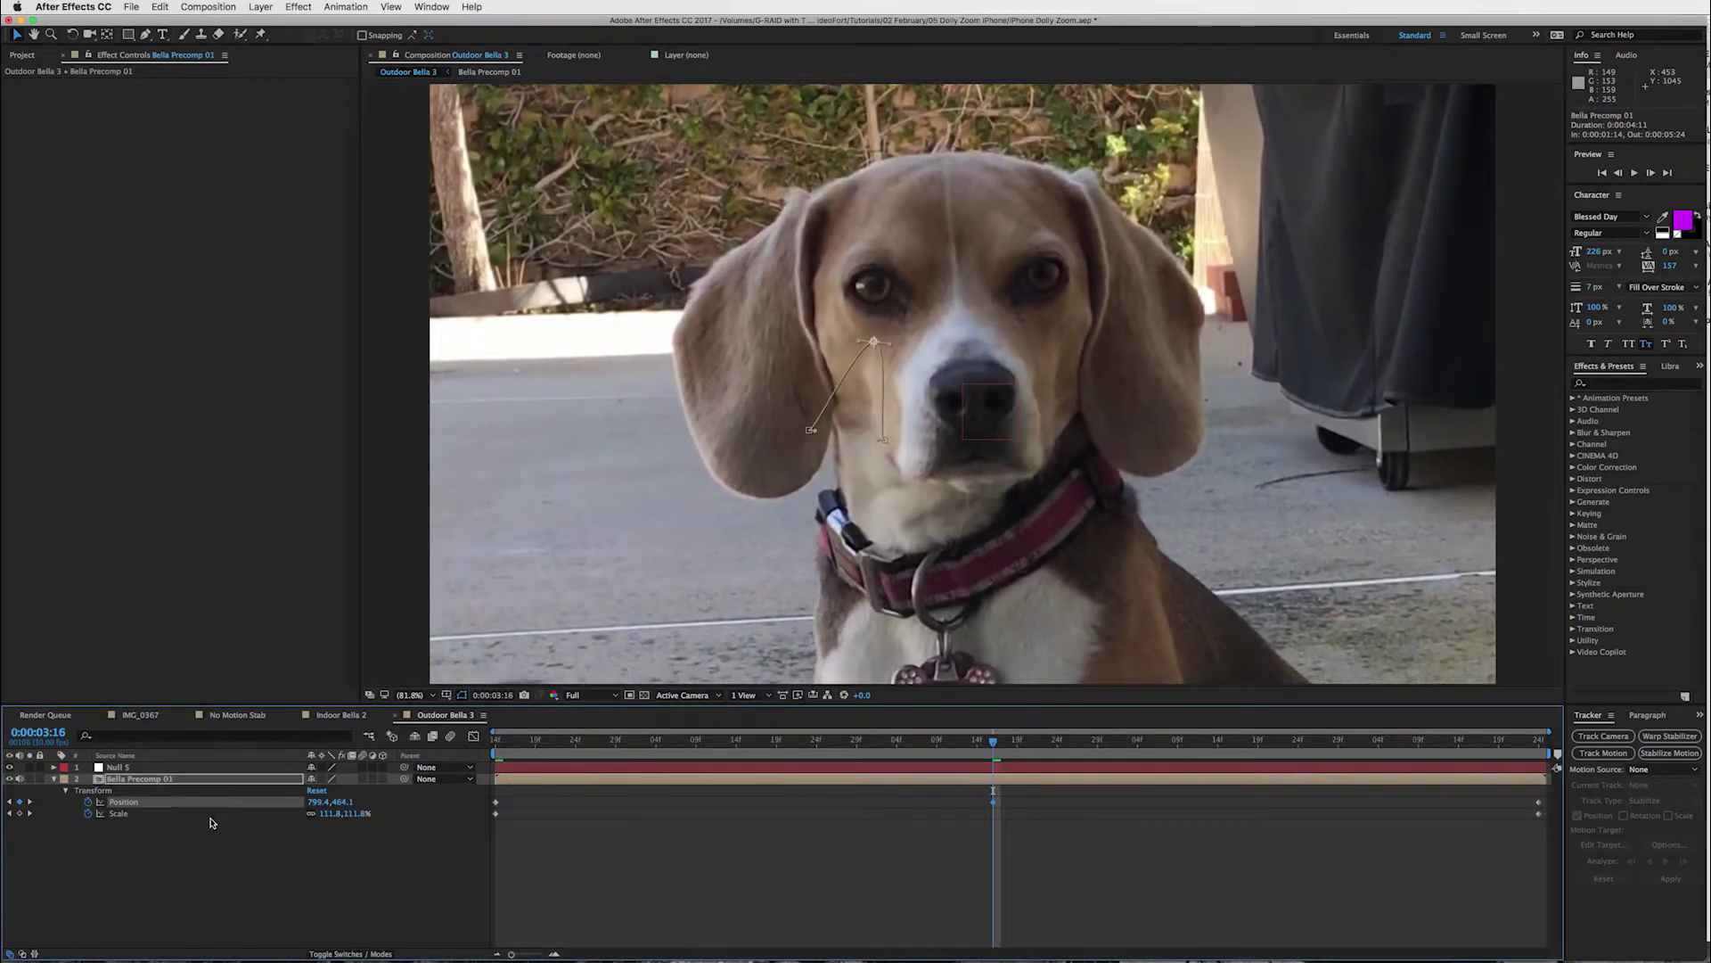
left_click_drag(312, 805, 374, 803)
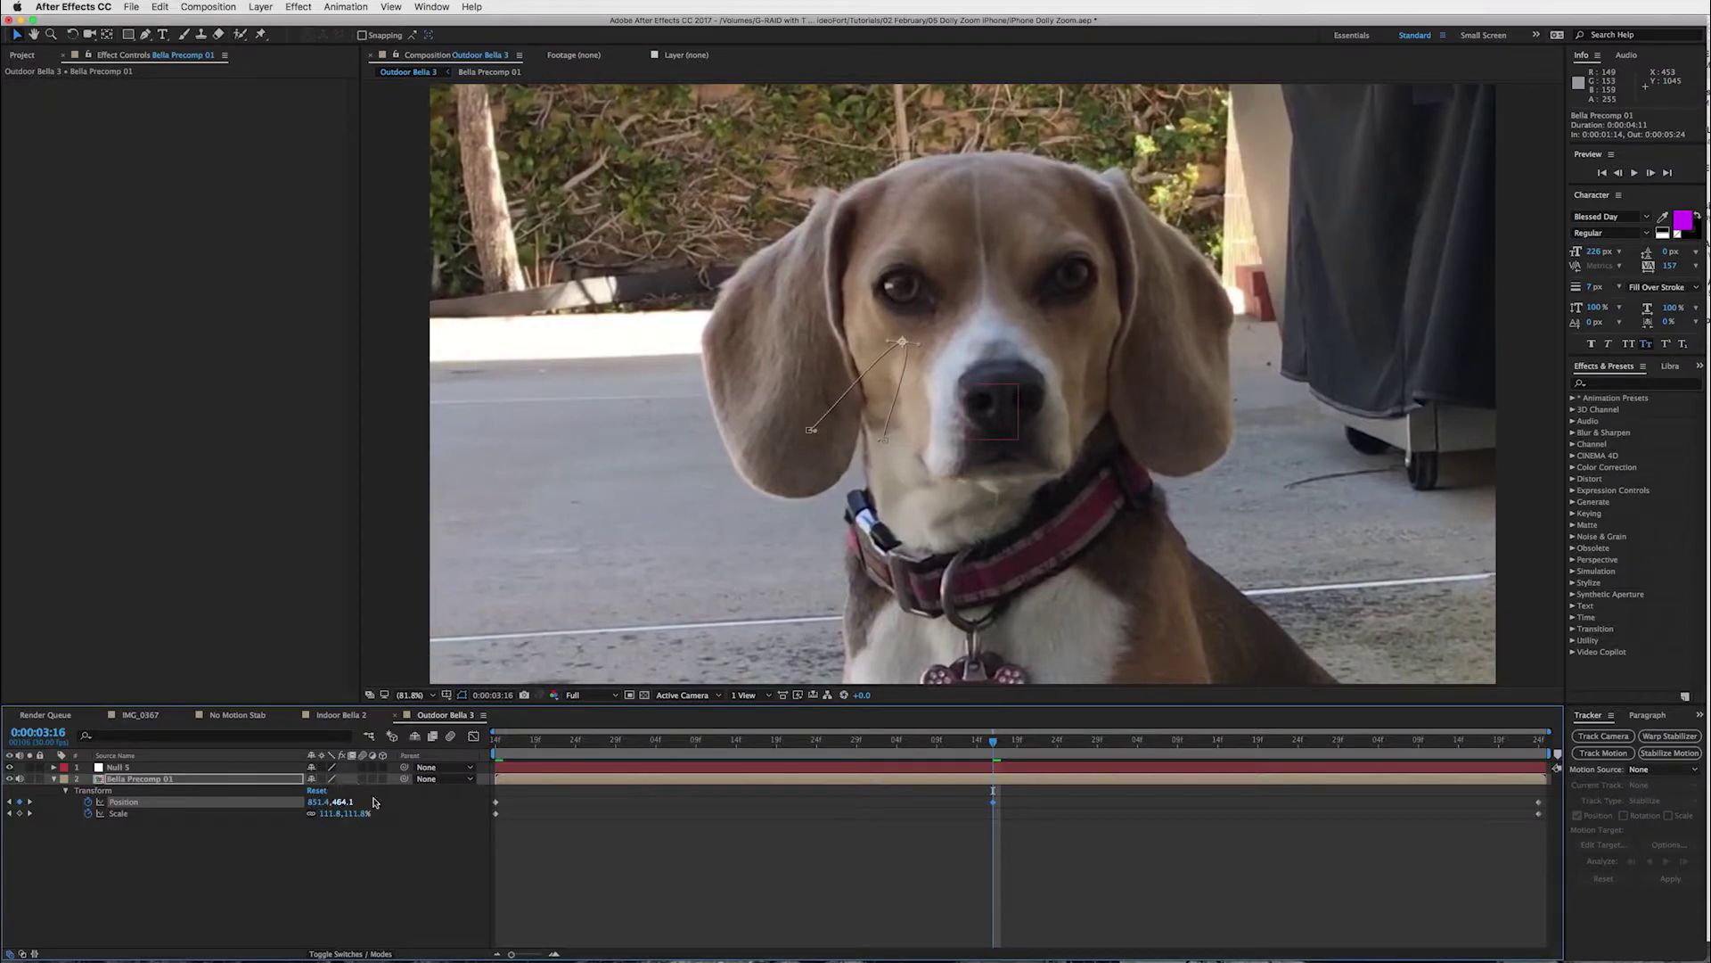
left_click(736, 741)
left_click_drag(738, 742, 736, 742)
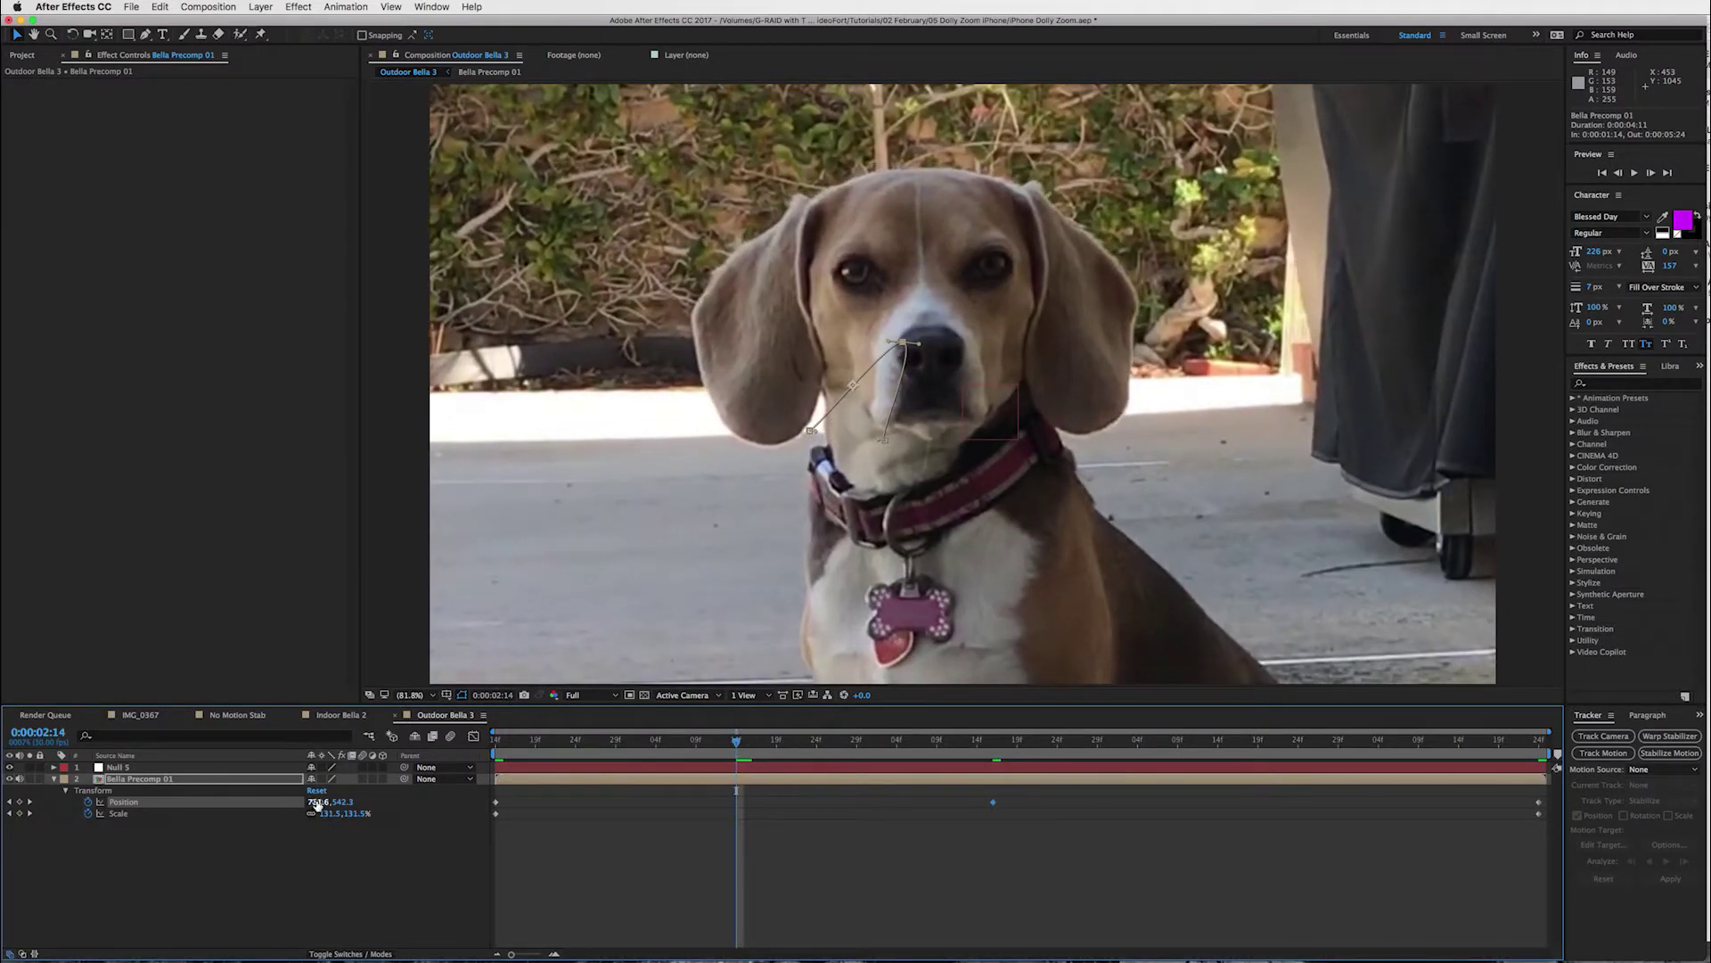
mouse_move(314, 802)
left_mouse_down()
mouse_move(382, 802)
mouse_move(335, 805)
left_mouse_up()
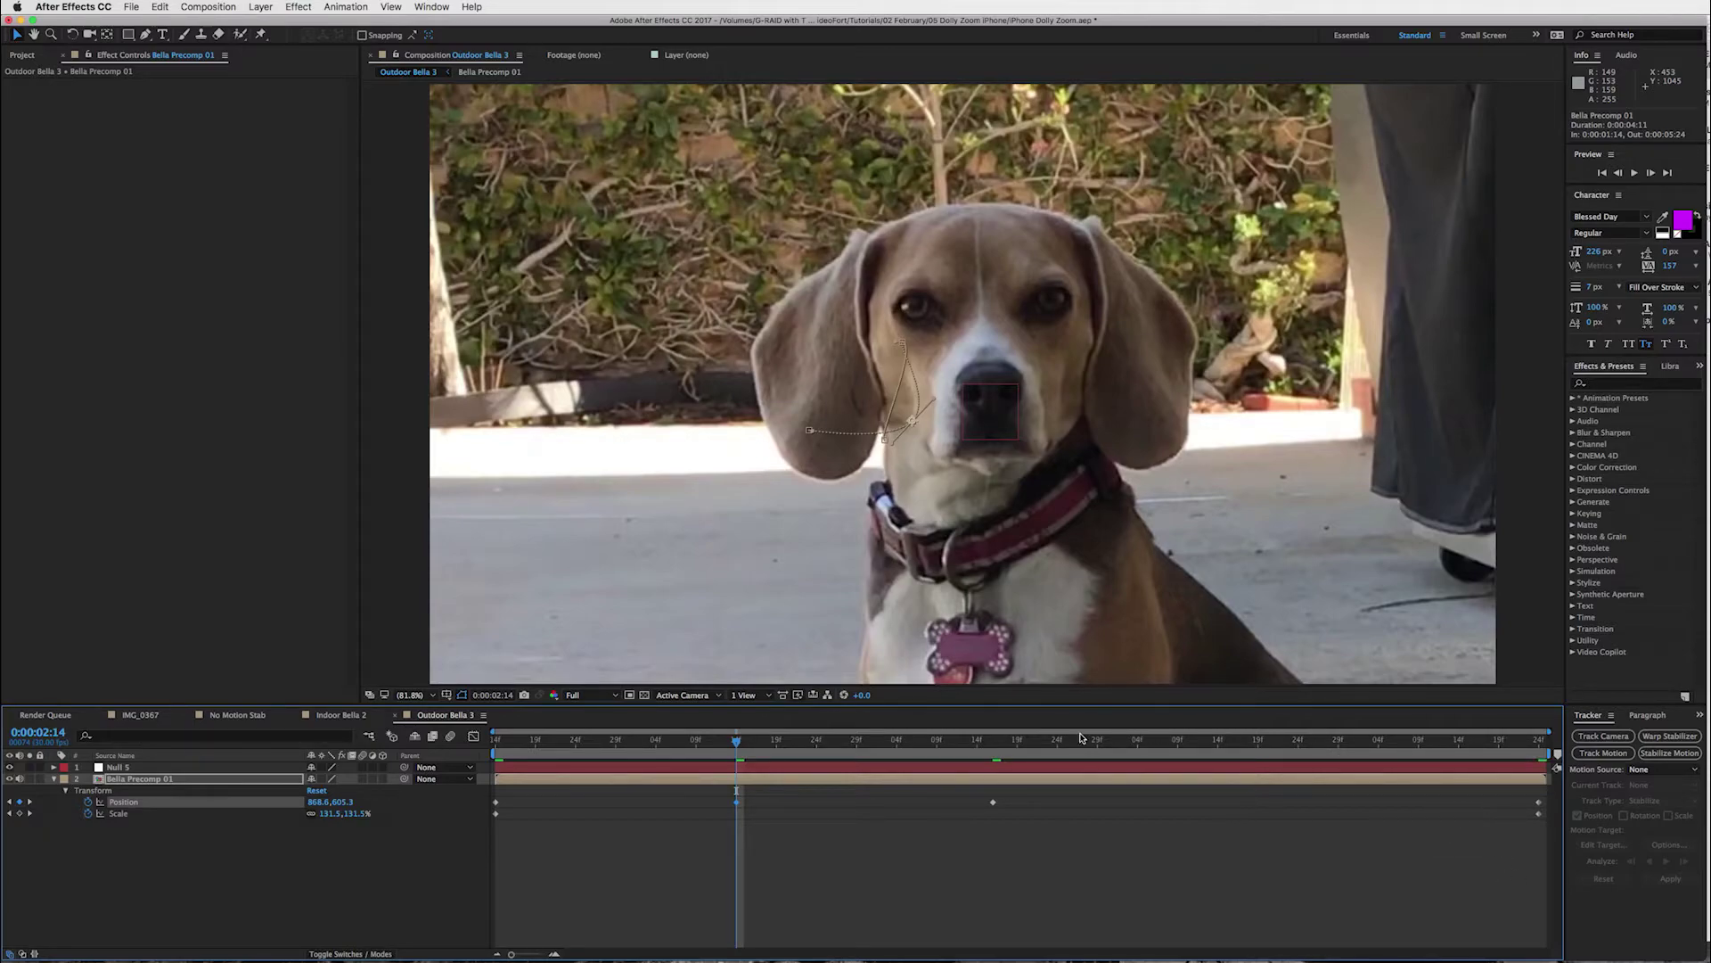
- Near 0:00:04:27, shift Position X from 835.9 to 741.9 to recentre the nose
left_click_drag(1081, 738, 1322, 741)
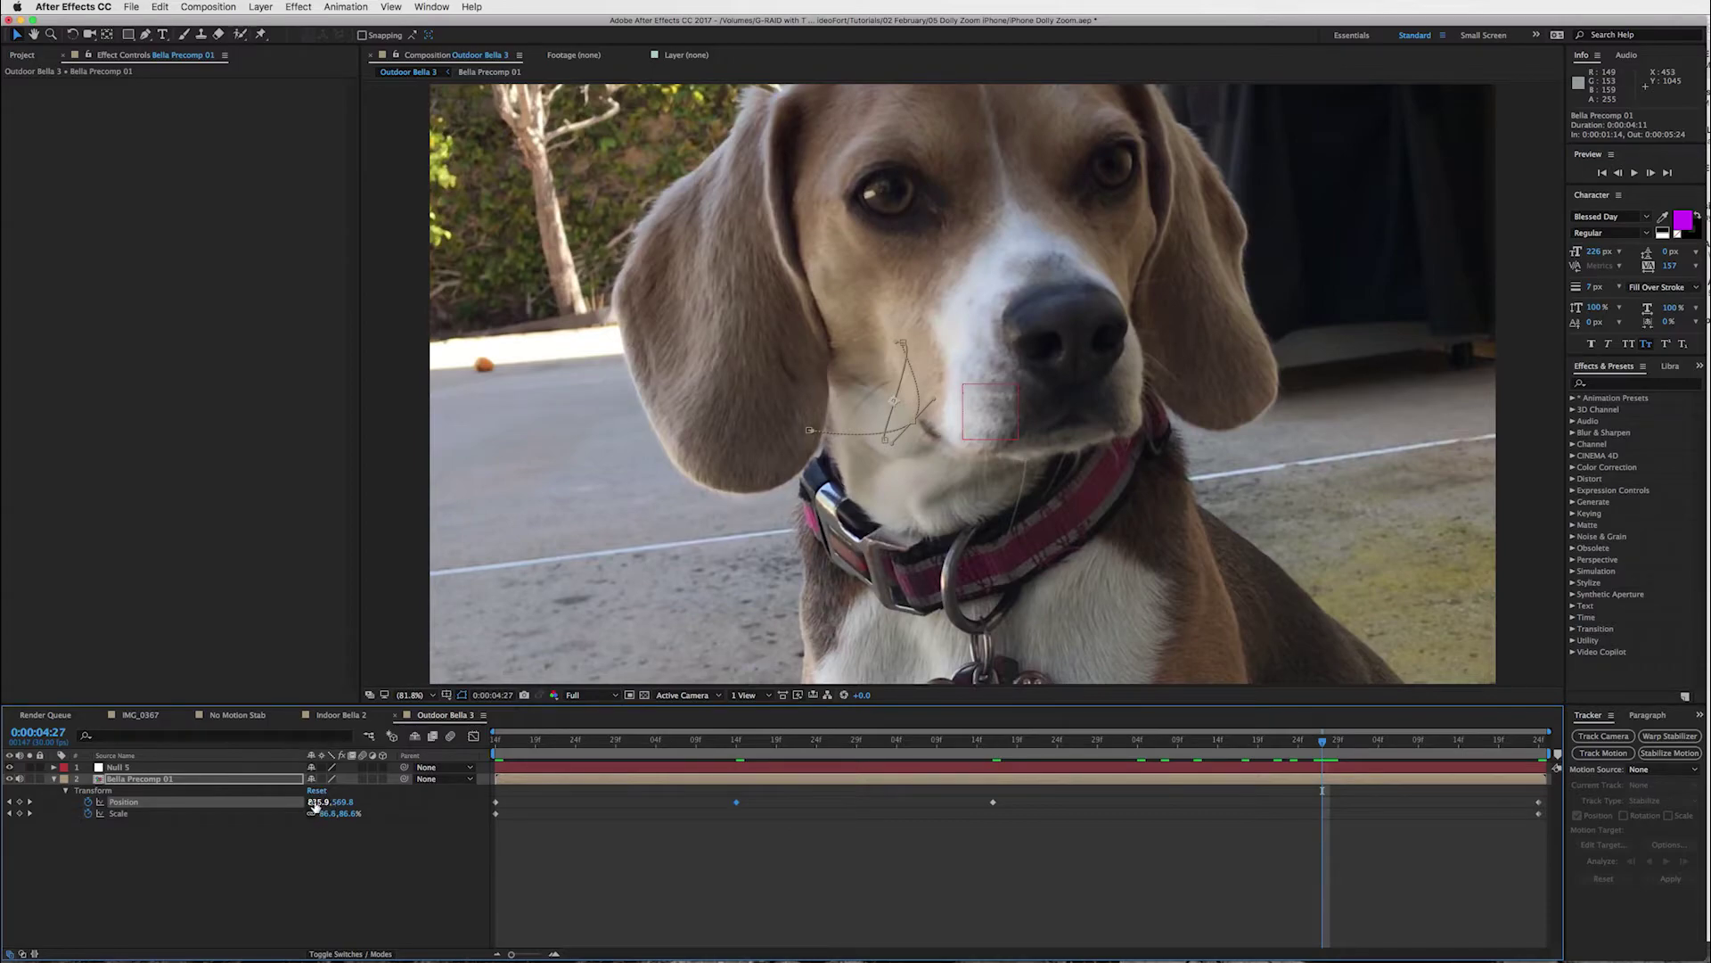
left_click_drag(314, 802, 400, 809)
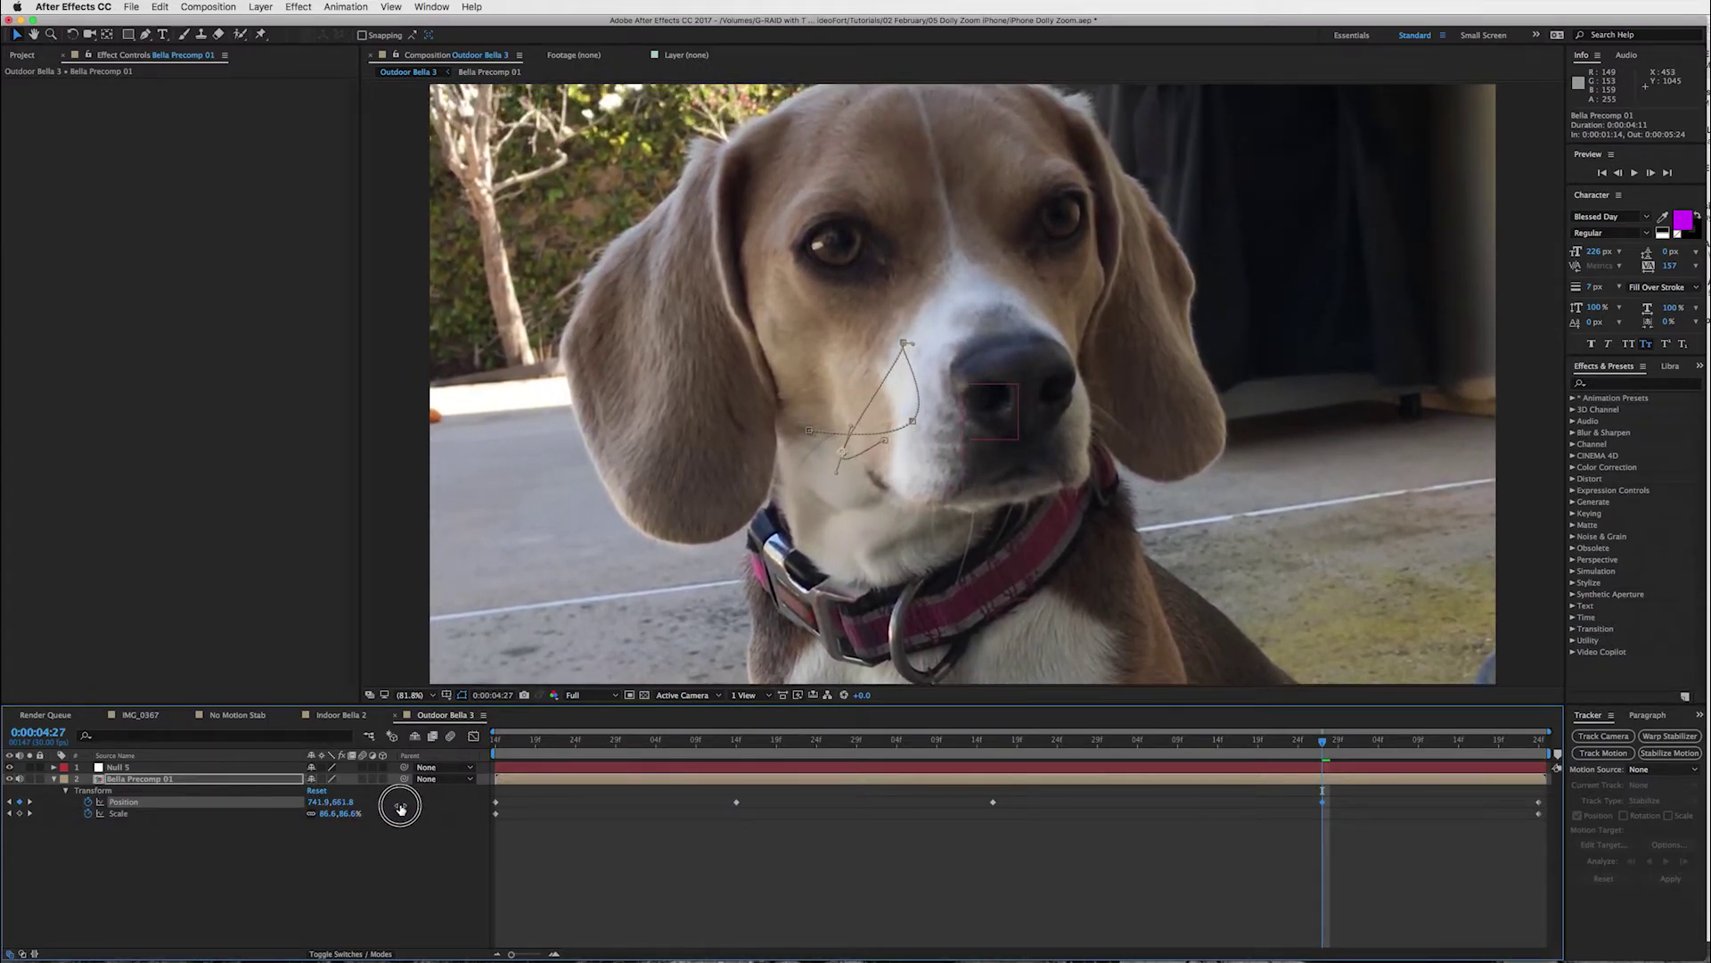
left_click_drag(1081, 742, 1041, 740)
left_click(538, 765)
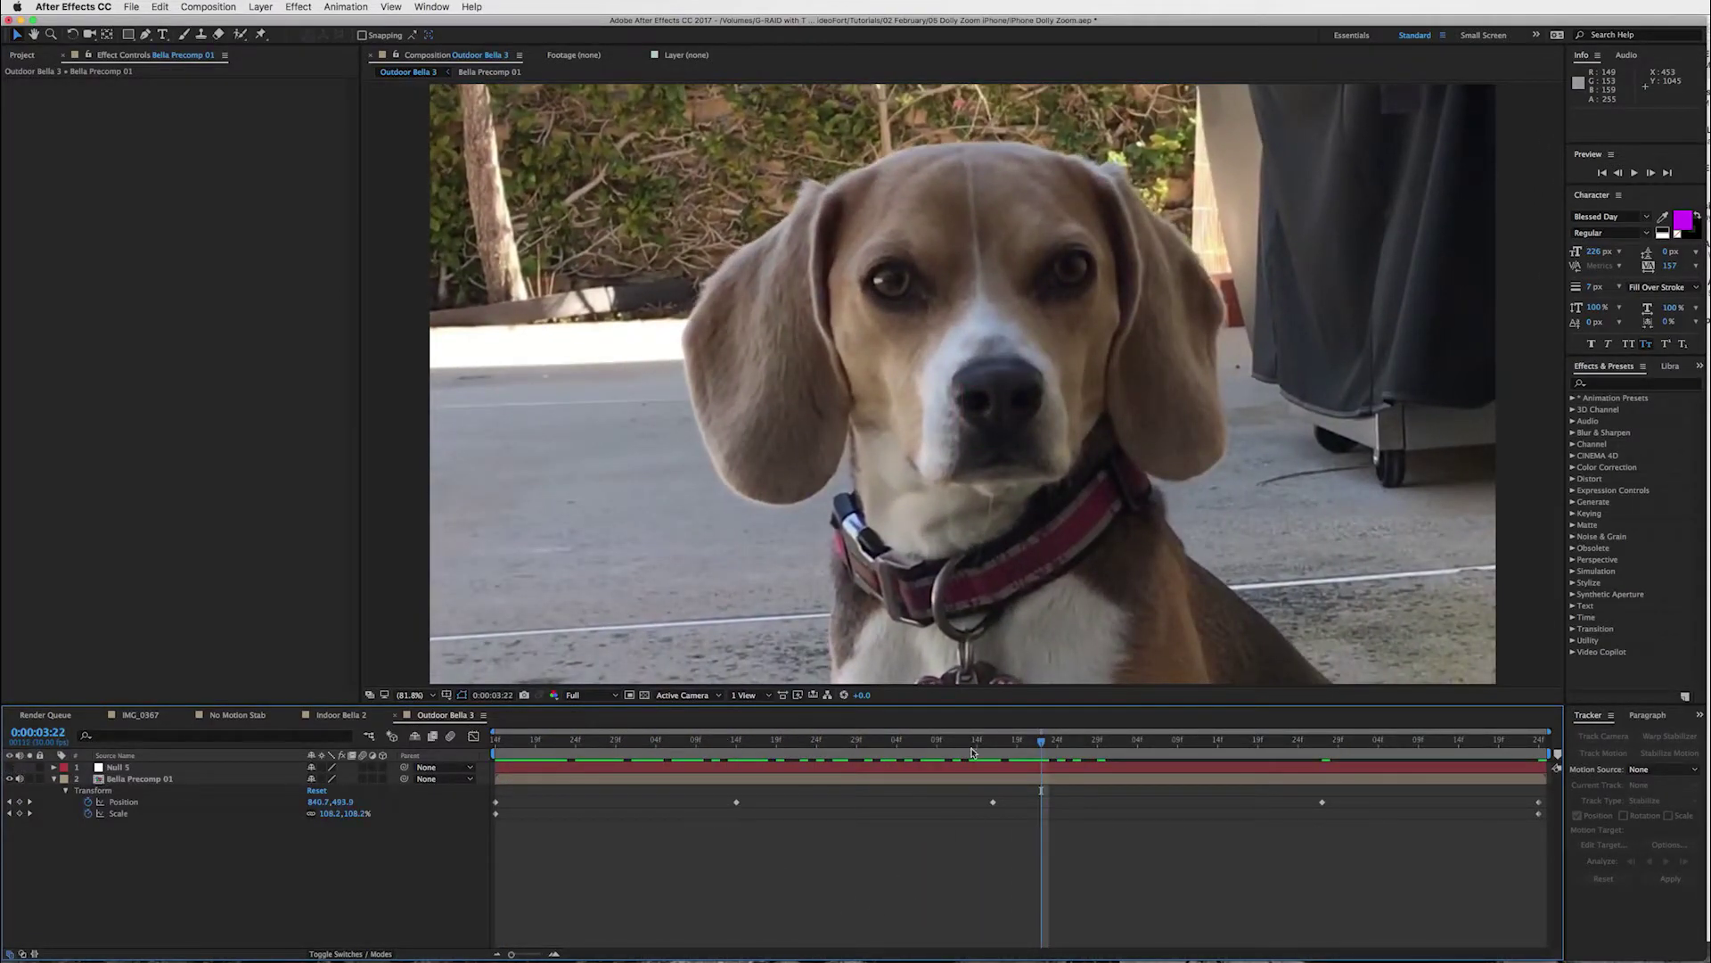
left_click_drag(1005, 745, 798, 722)
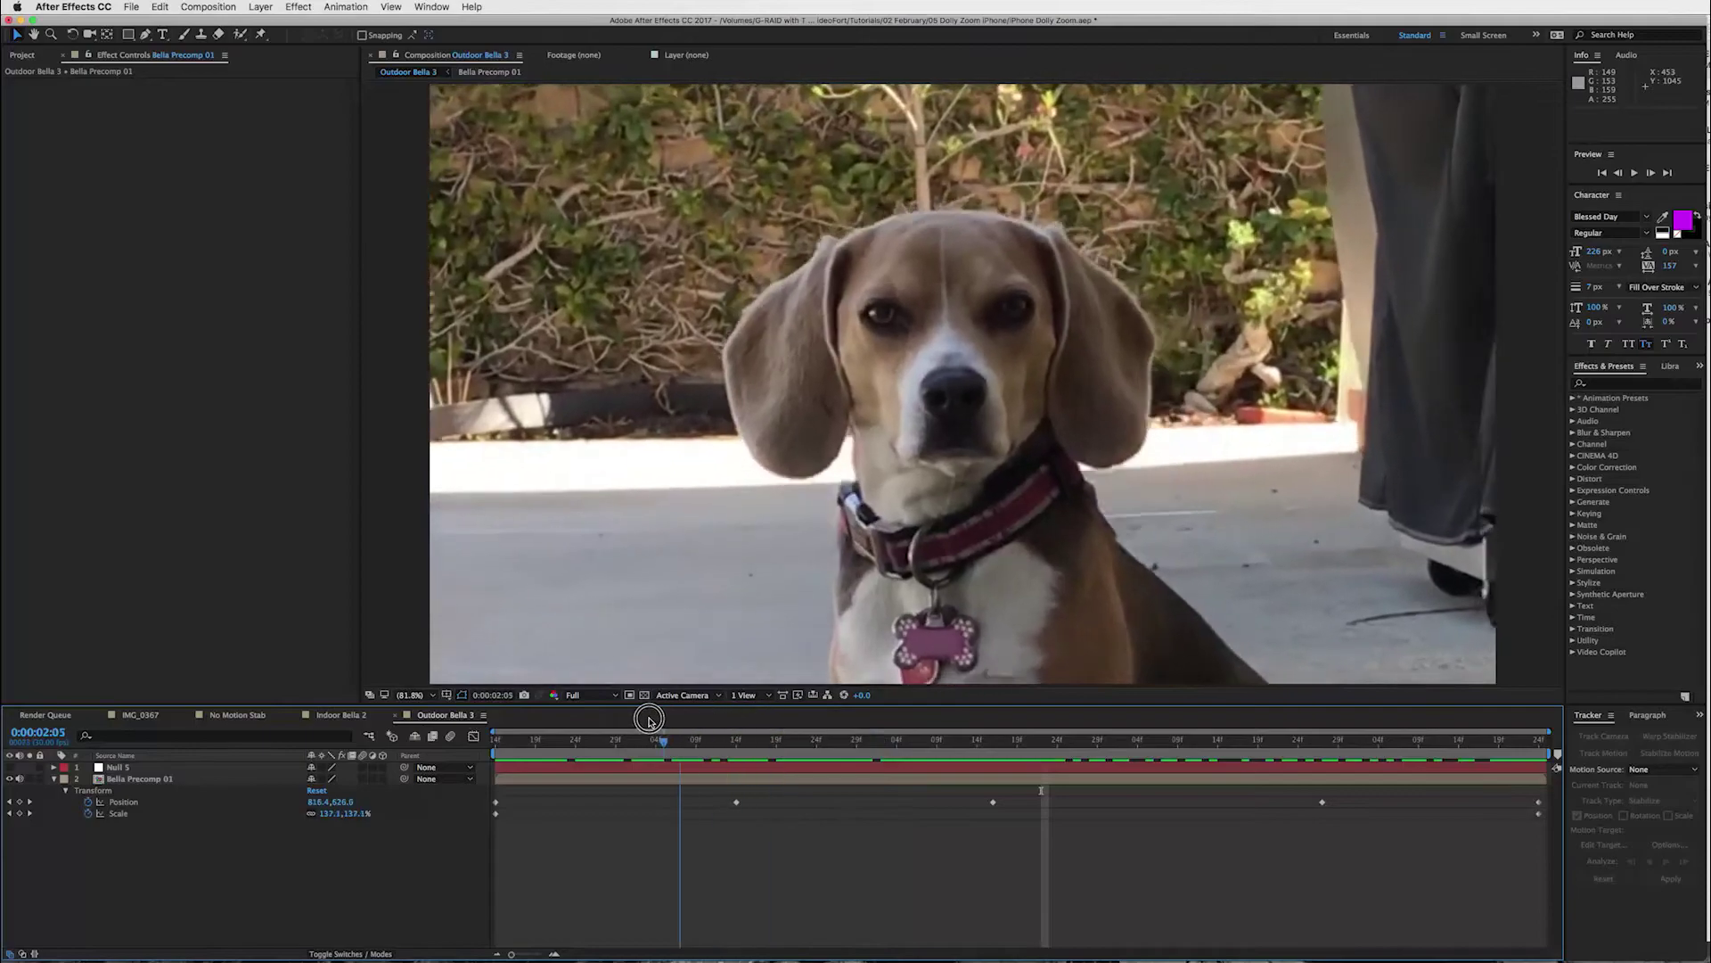
left_click_drag(649, 719, 754, 733)
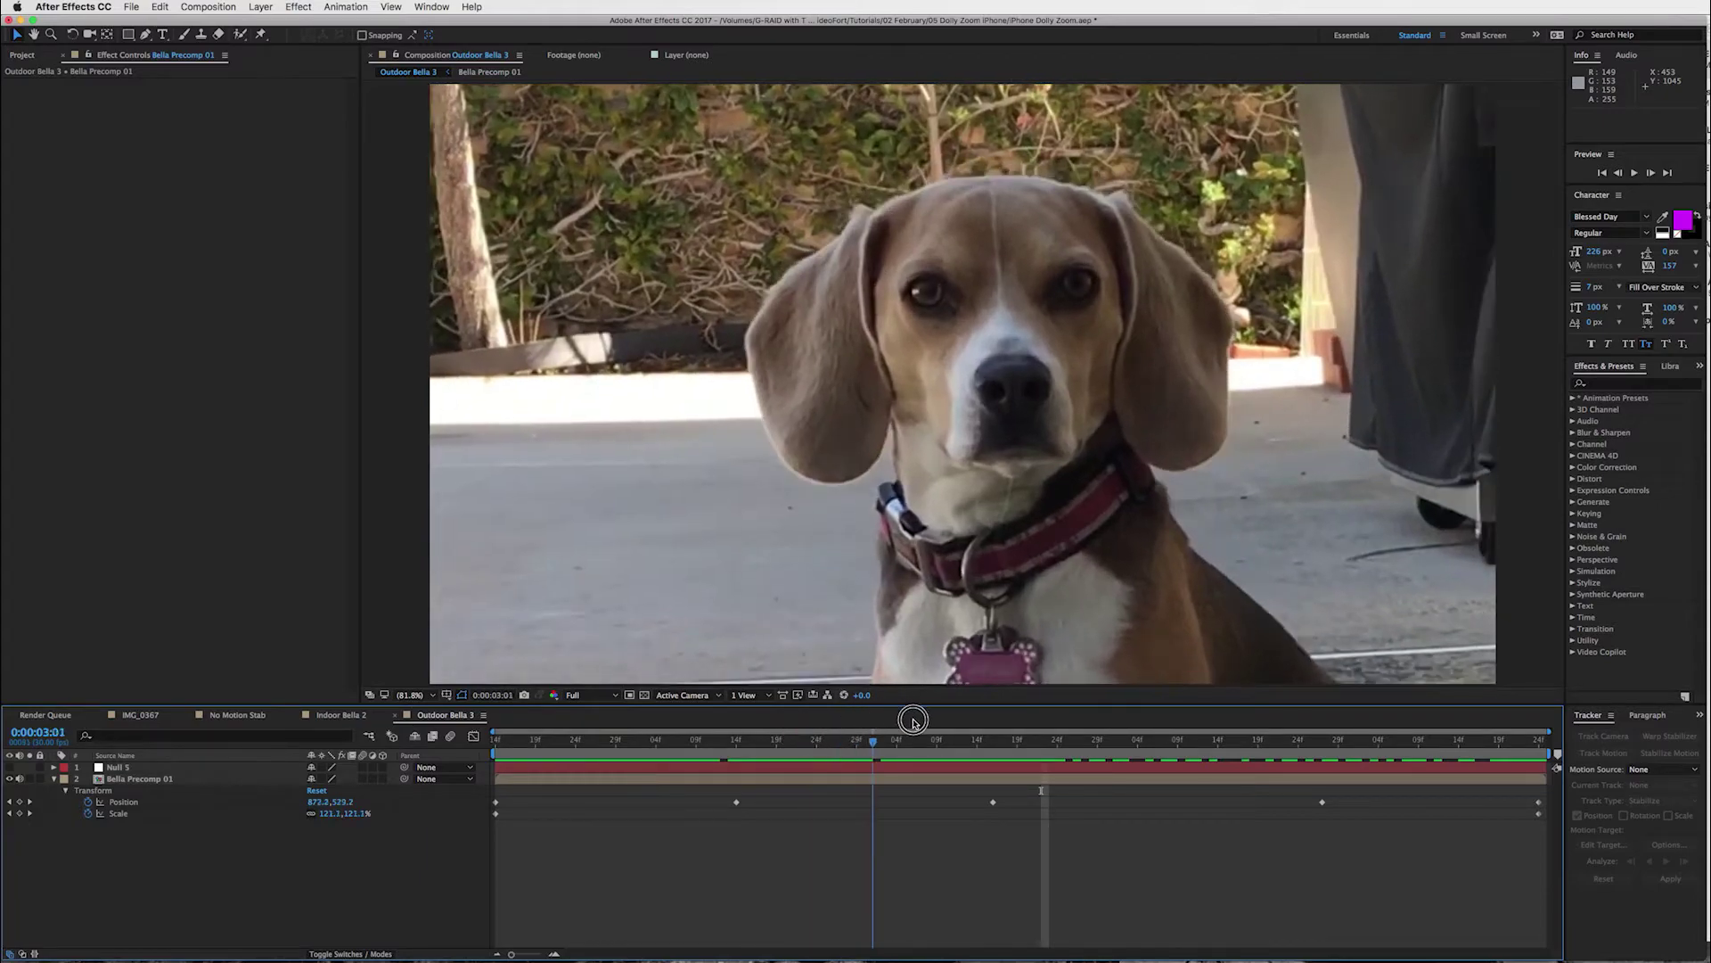
left_click_drag(913, 720, 1271, 777)
mouse_move(715, 758)
left_mouse_down()
mouse_move(664, 761)
mouse_move(687, 765)
left_mouse_up()
left_click_drag(1171, 757, 885, 781)
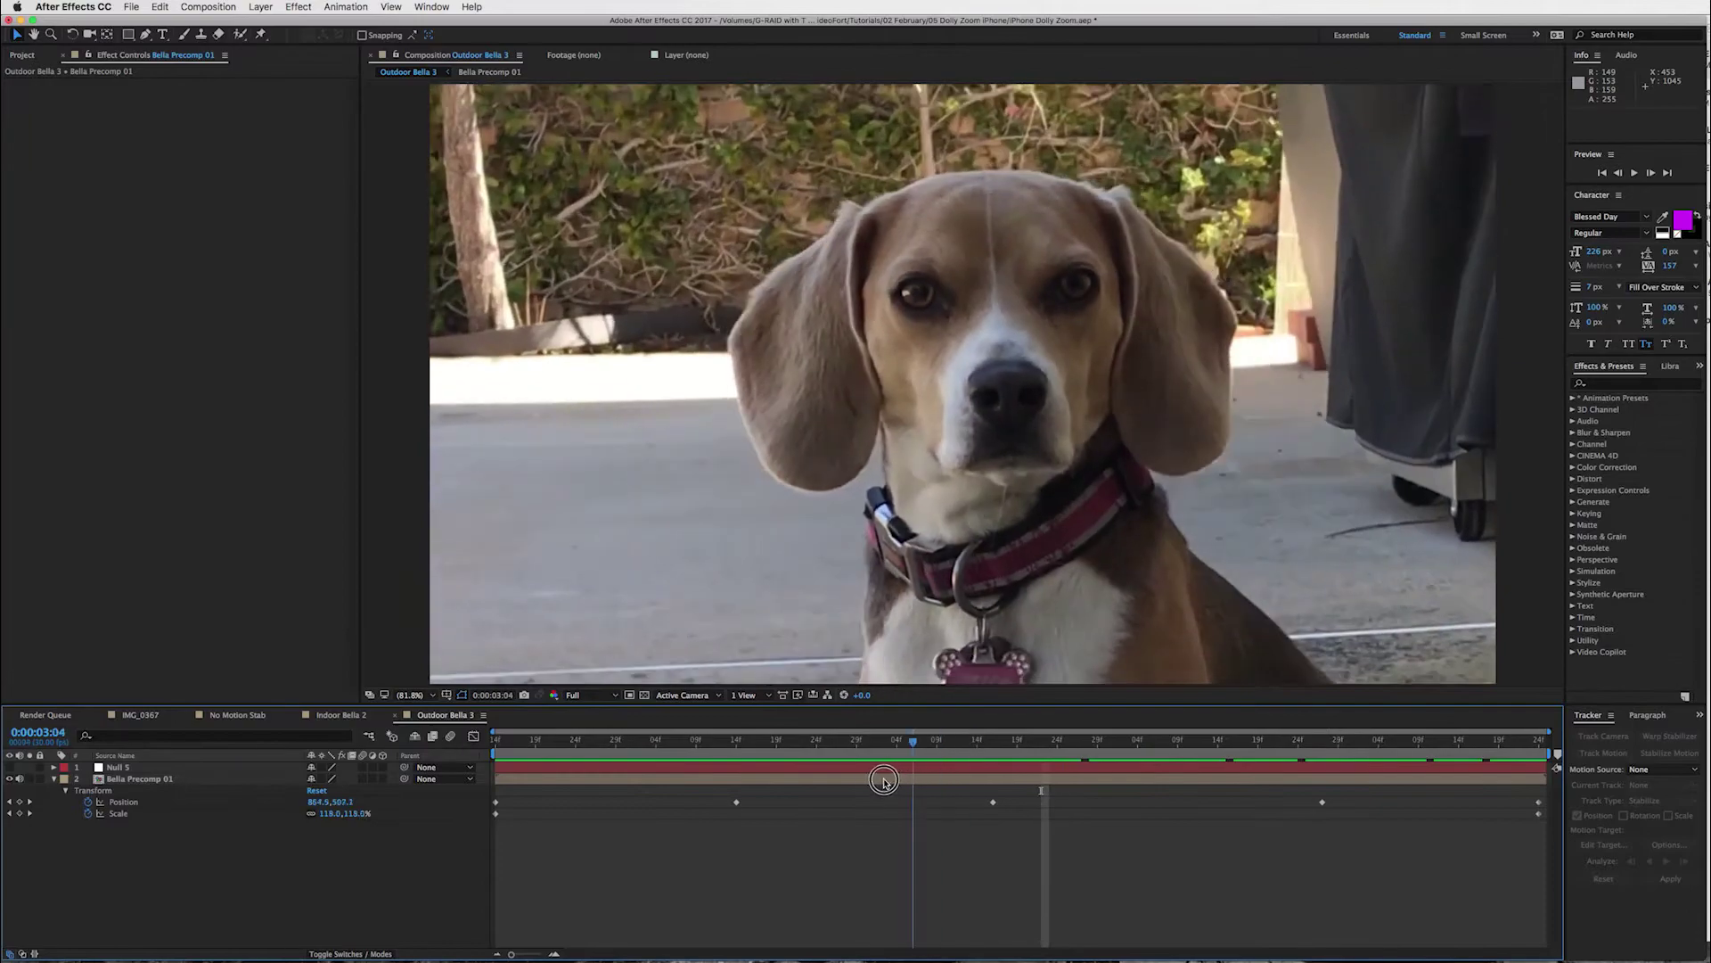
left_click_drag(714, 763, 854, 745)
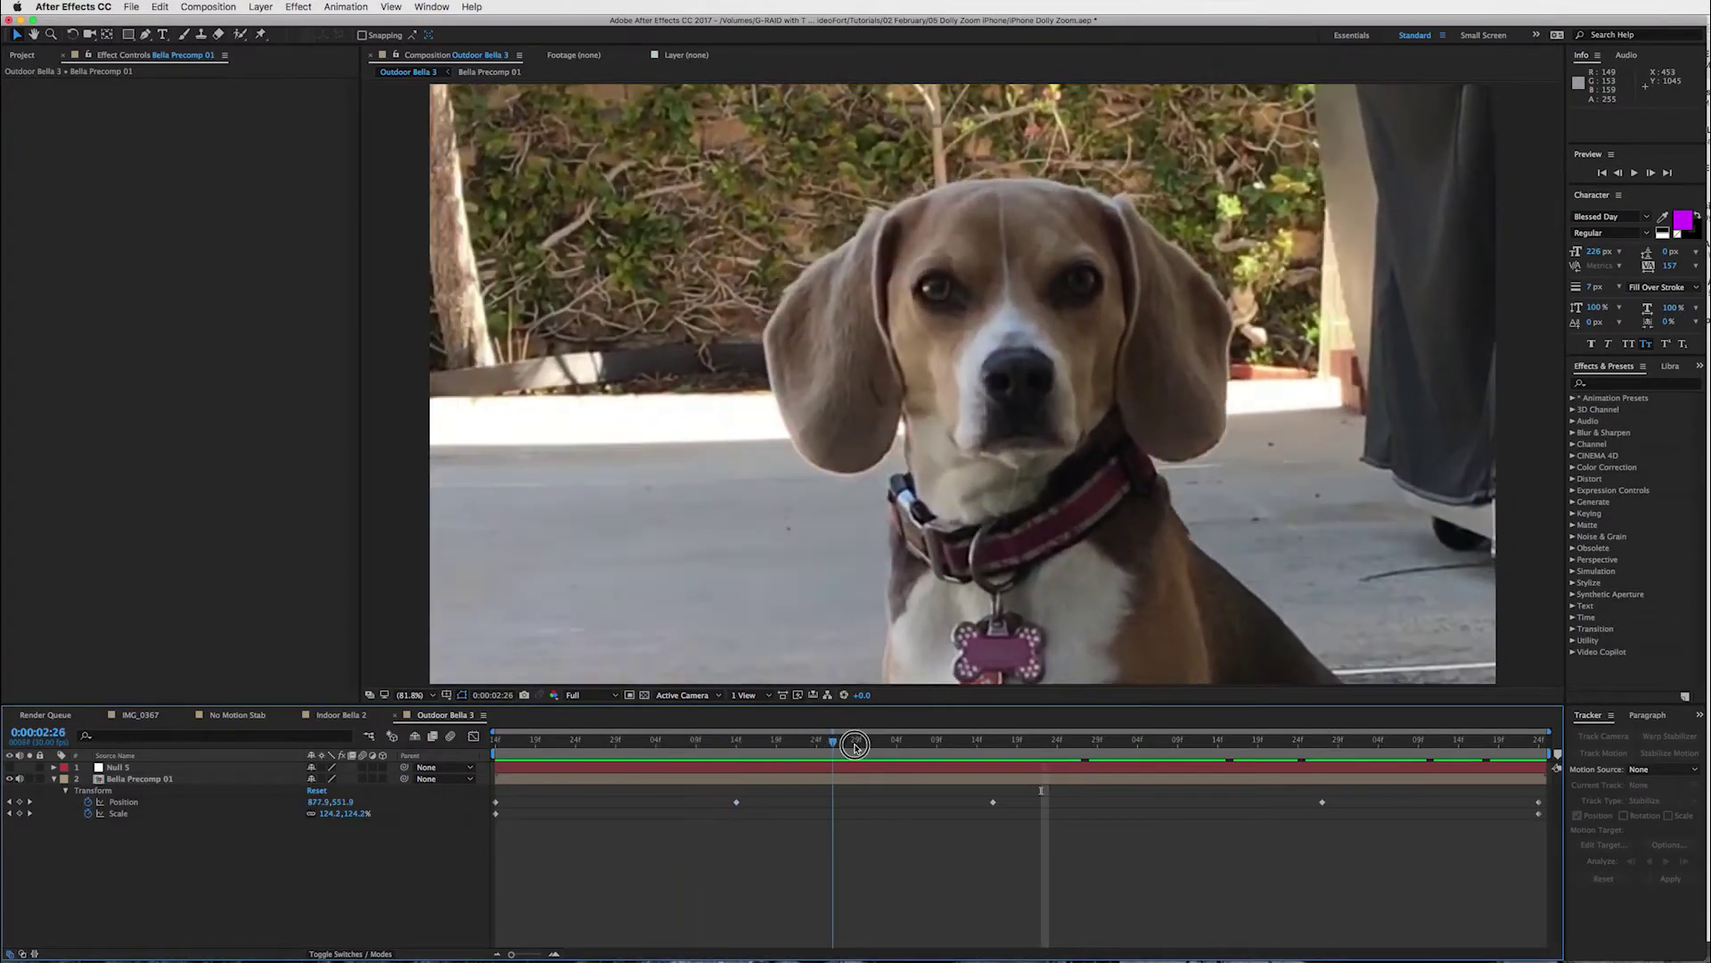
left_click_drag(1009, 739, 829, 783)
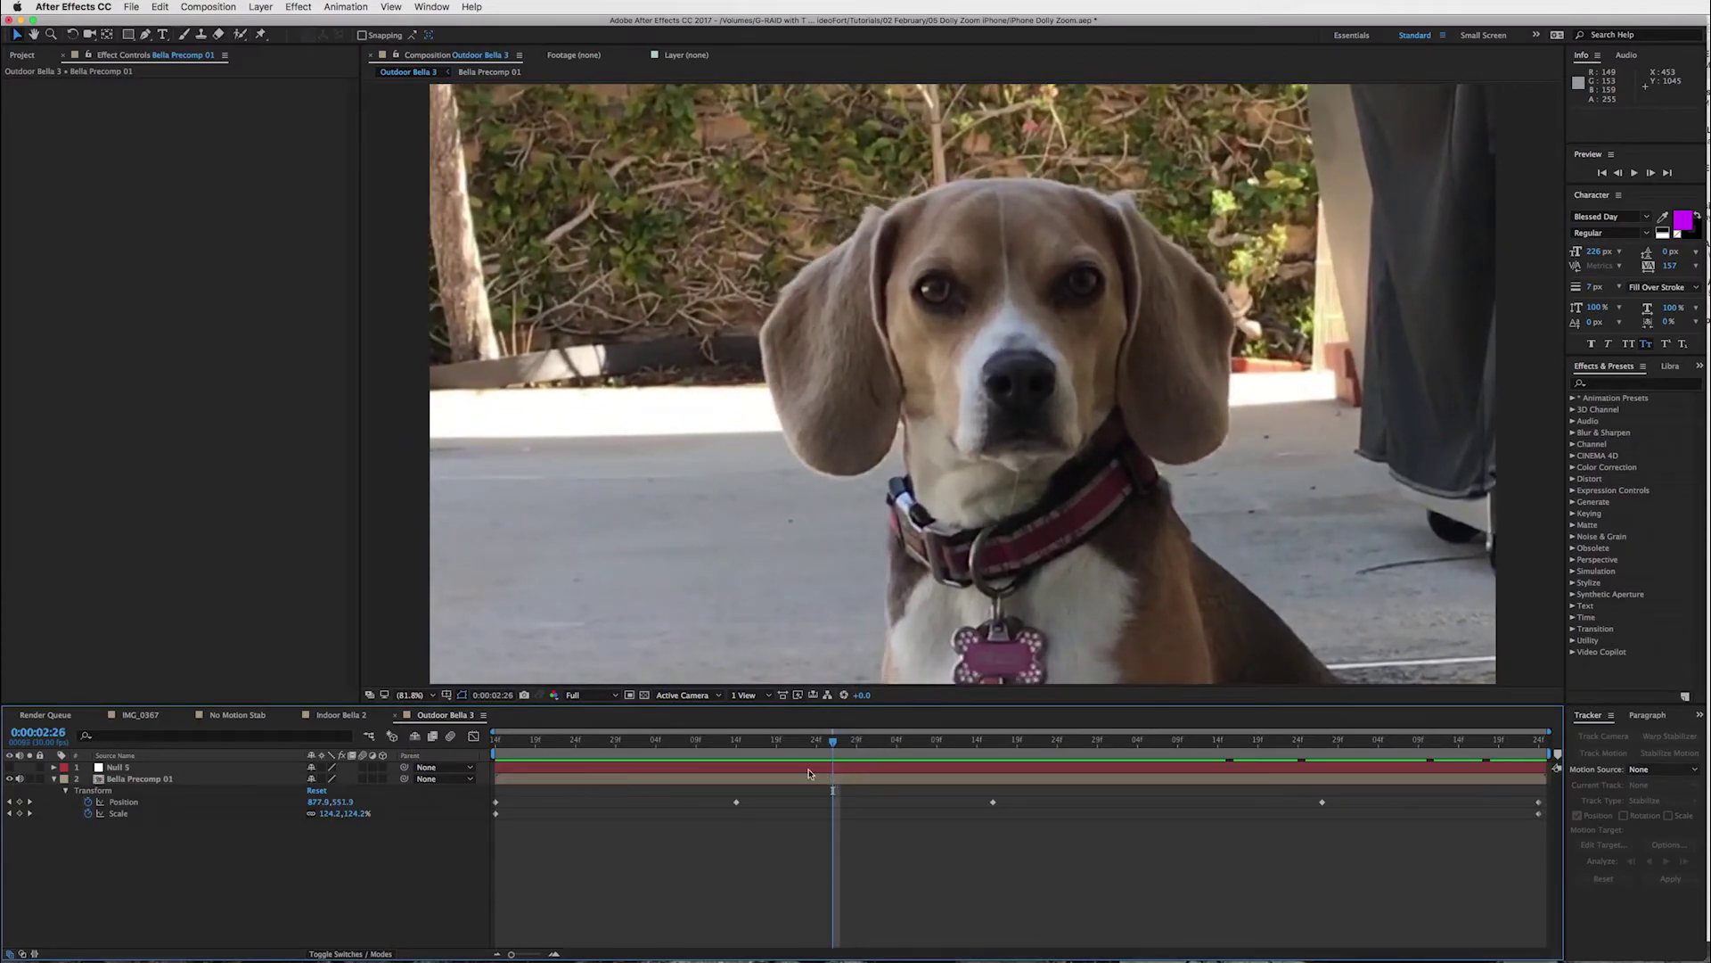
left_click_drag(833, 745, 1168, 747)
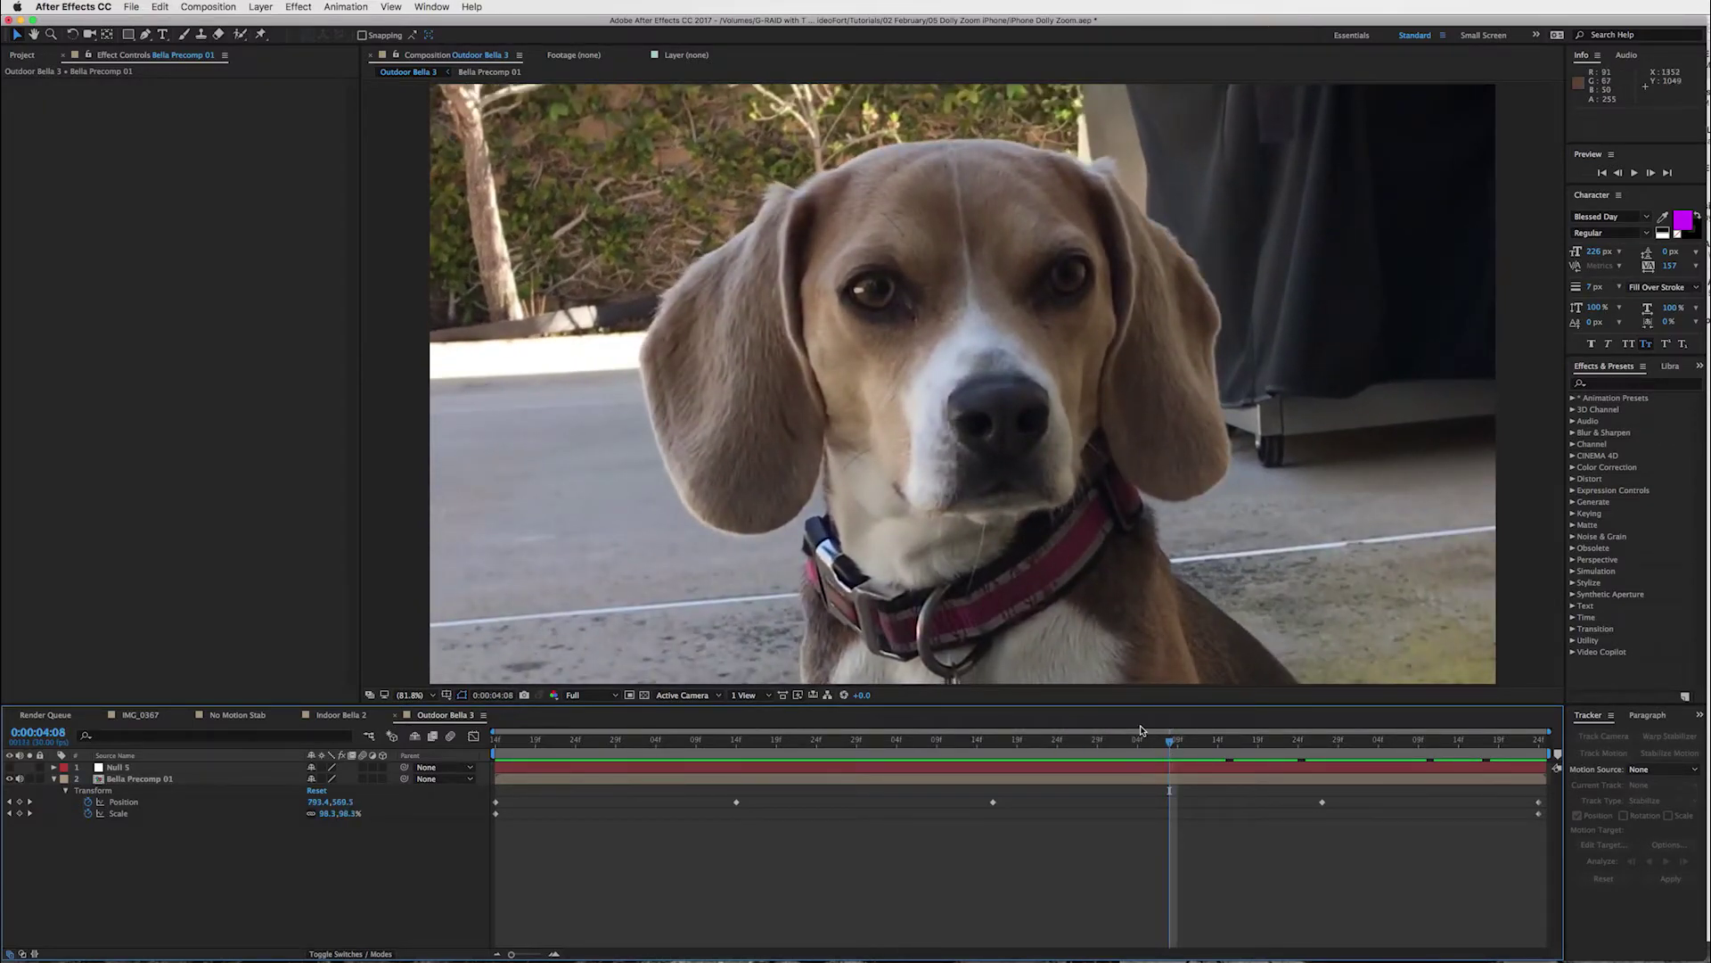
key("space")
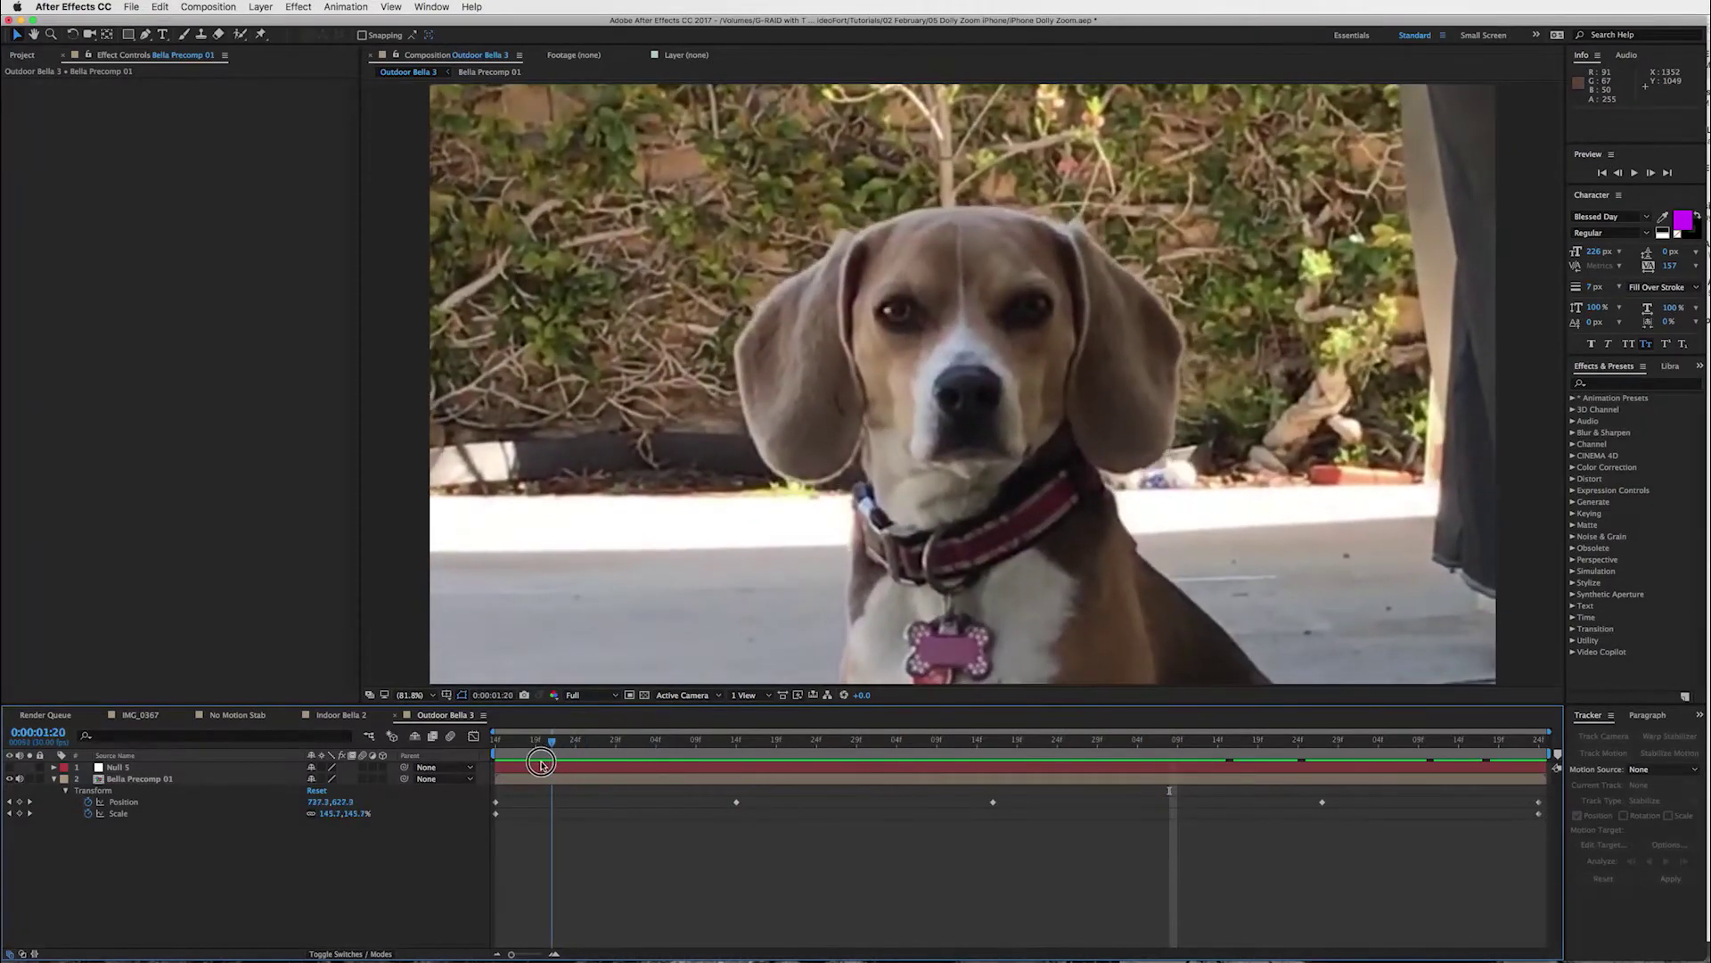
left_click(1156, 731)
left_click_drag(1156, 731, 1089, 727)
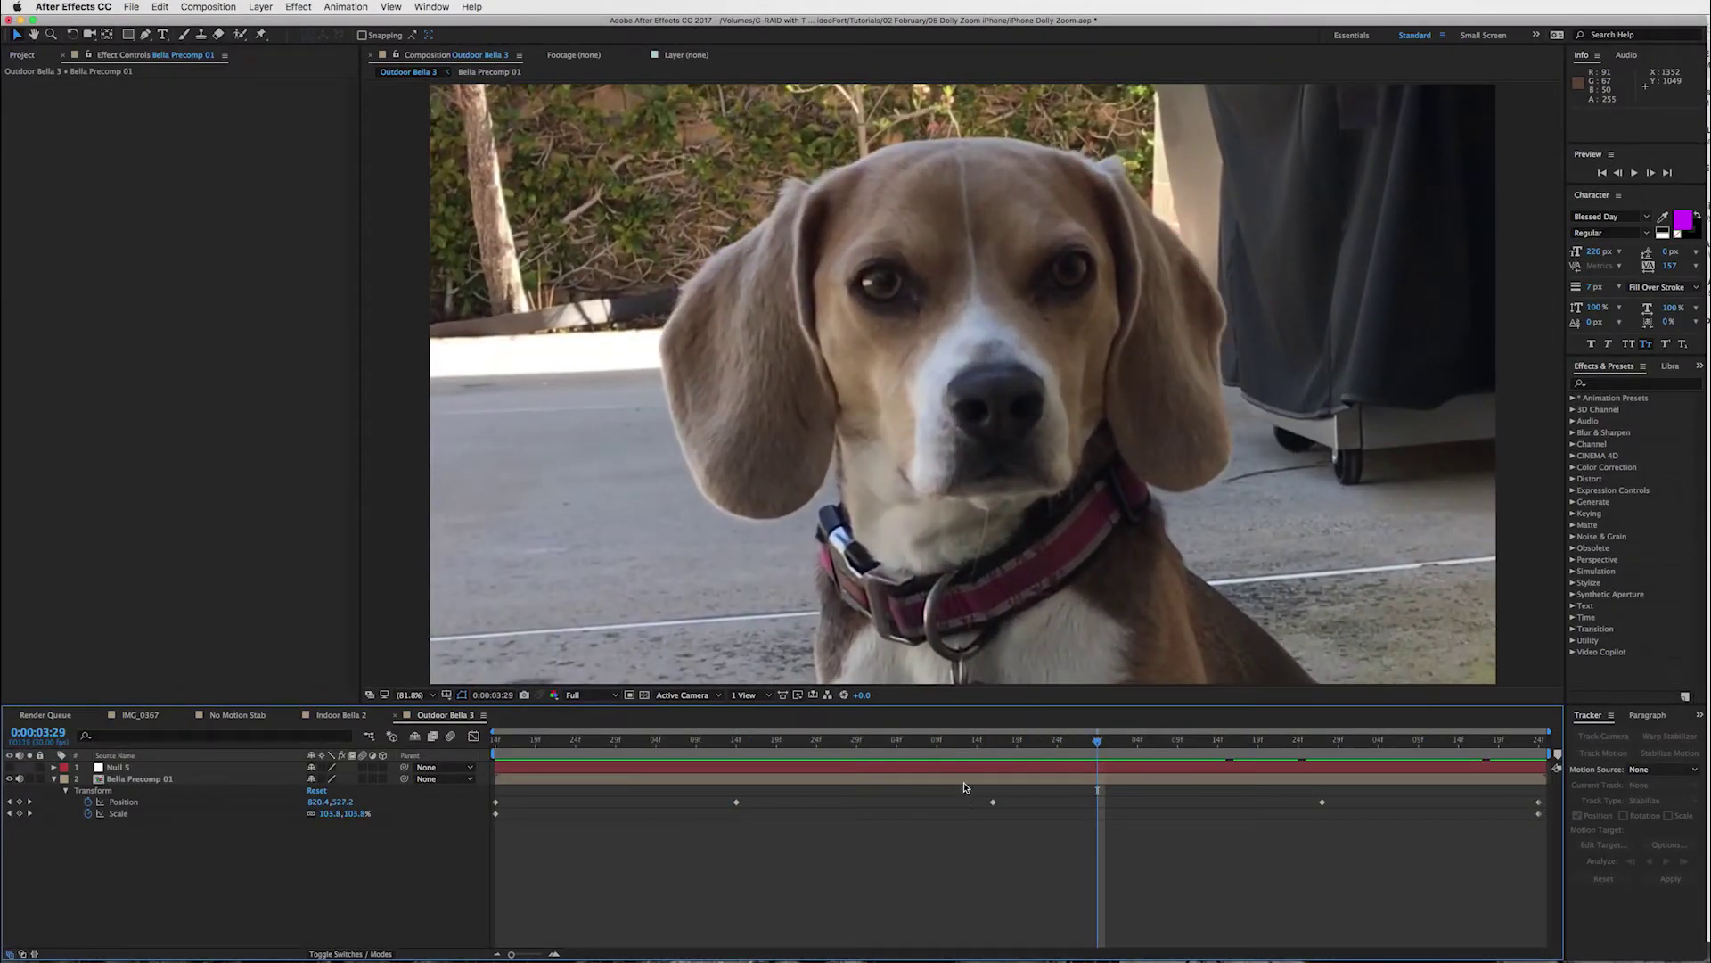
- Select Bella Precomp 01 and Null 5 and pre-compose them as 'Pre-comp 100'
left_click(963, 782)
left_click(967, 853)
left_click(959, 781)
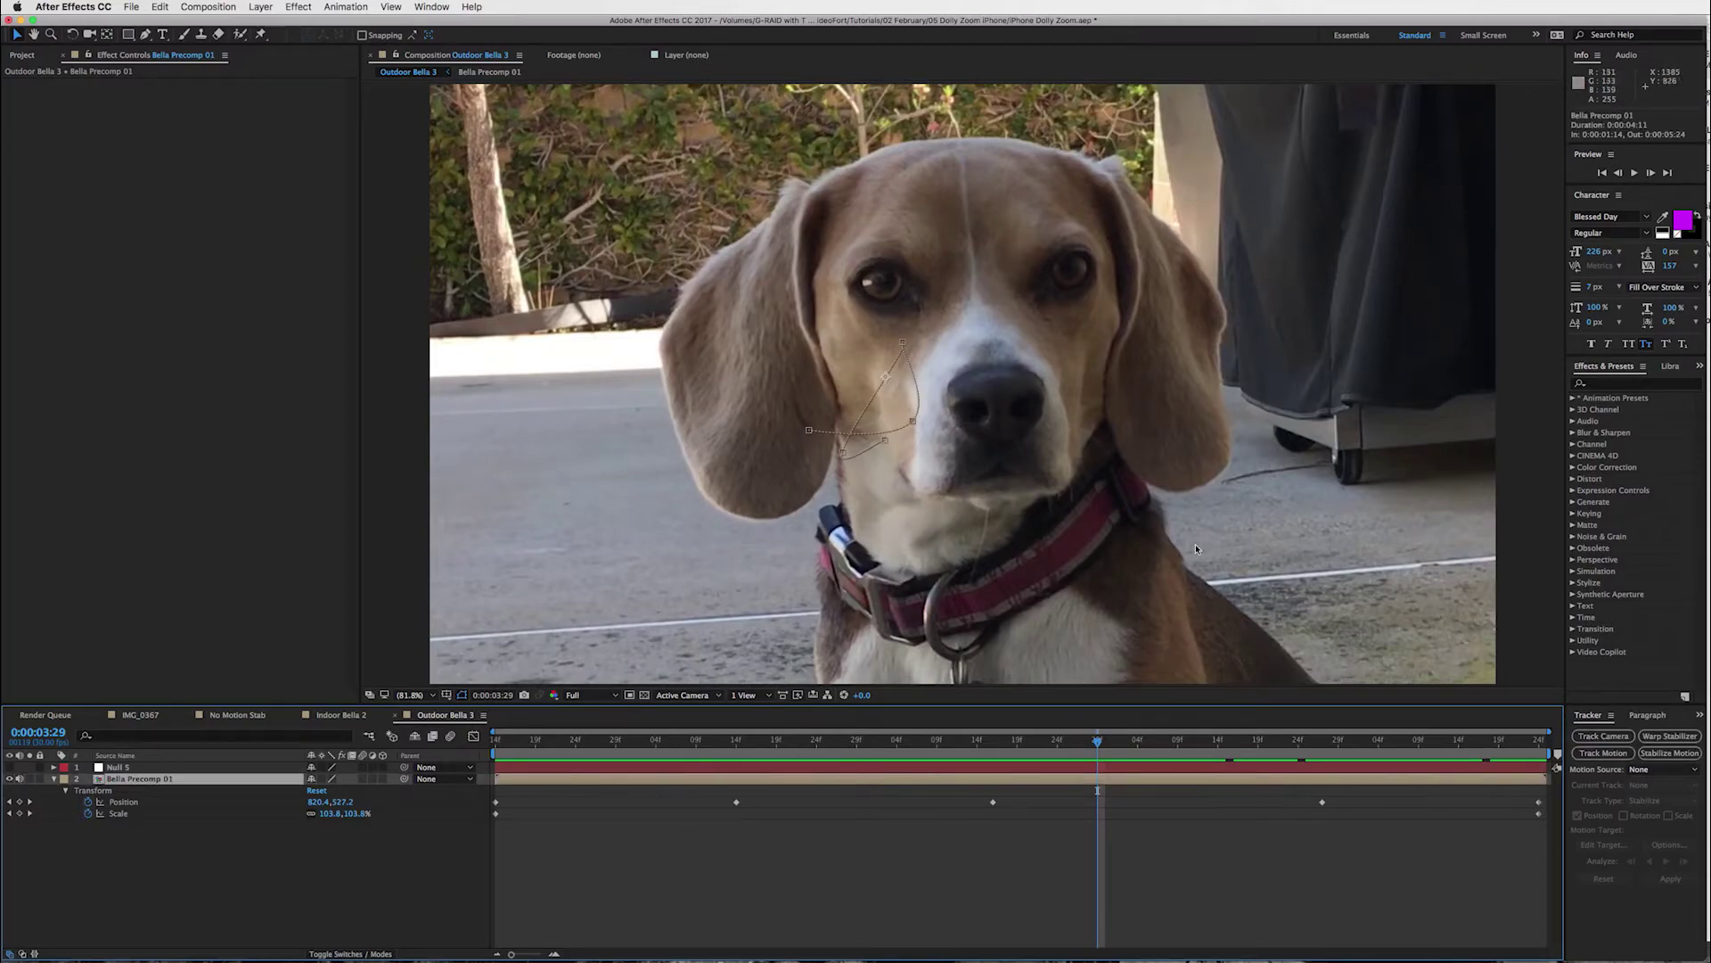
left_click(992, 769, "shift")
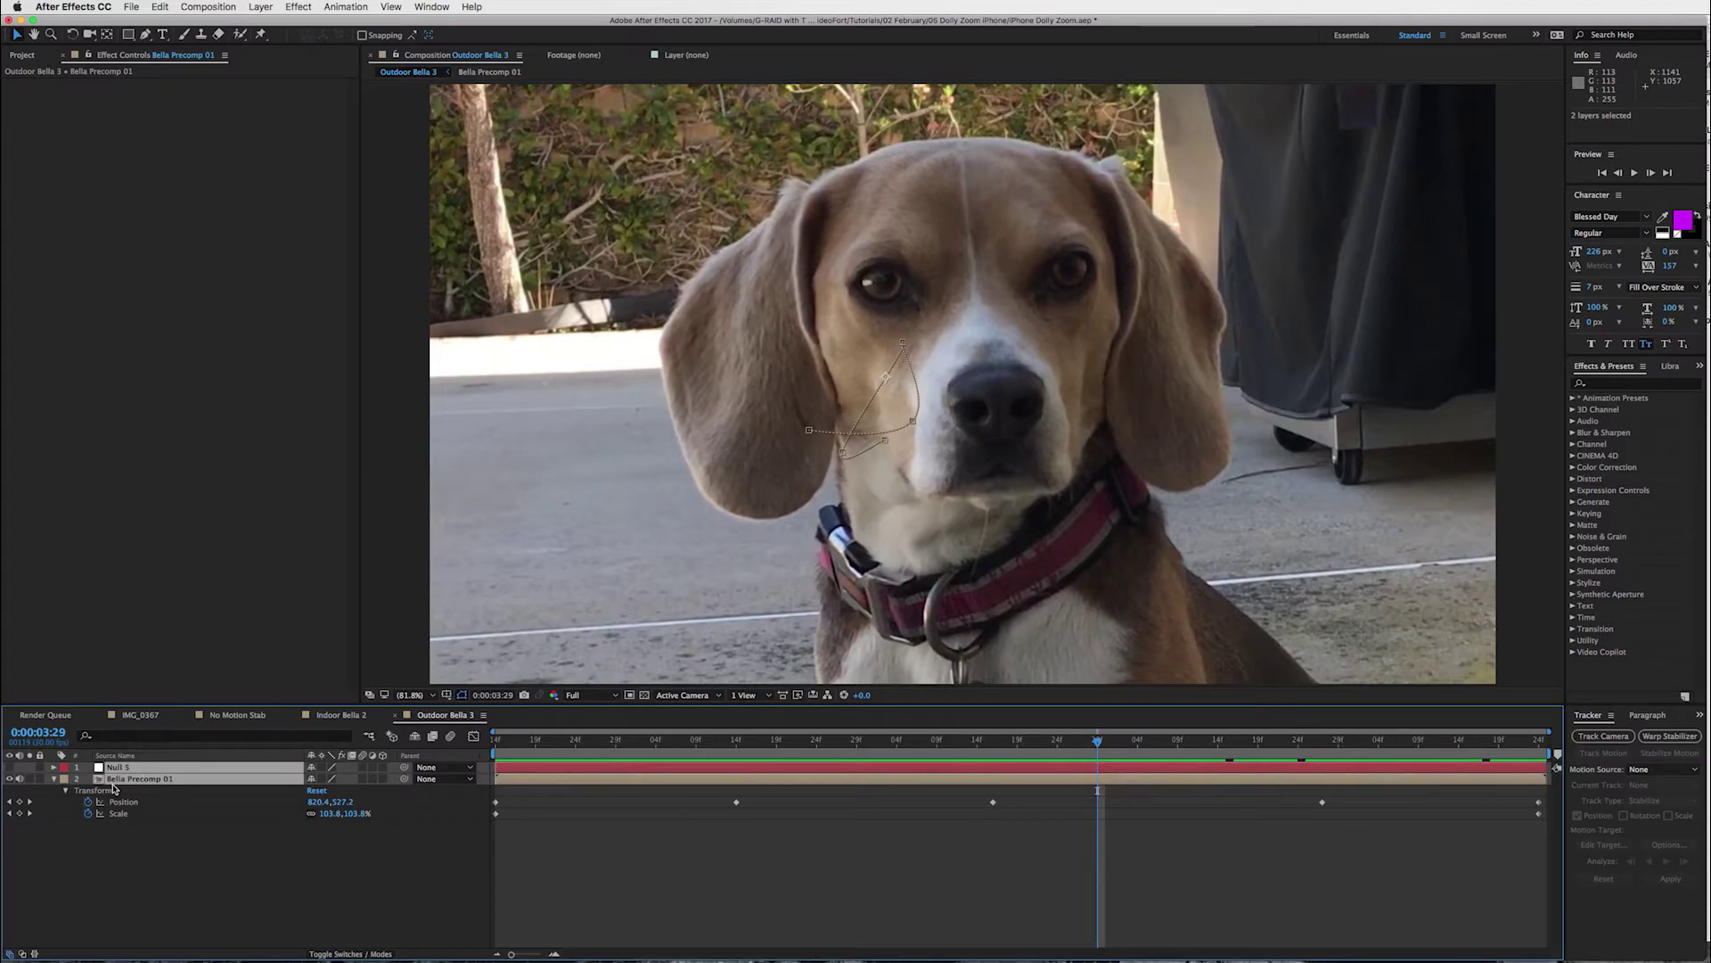
left_click(298, 7)
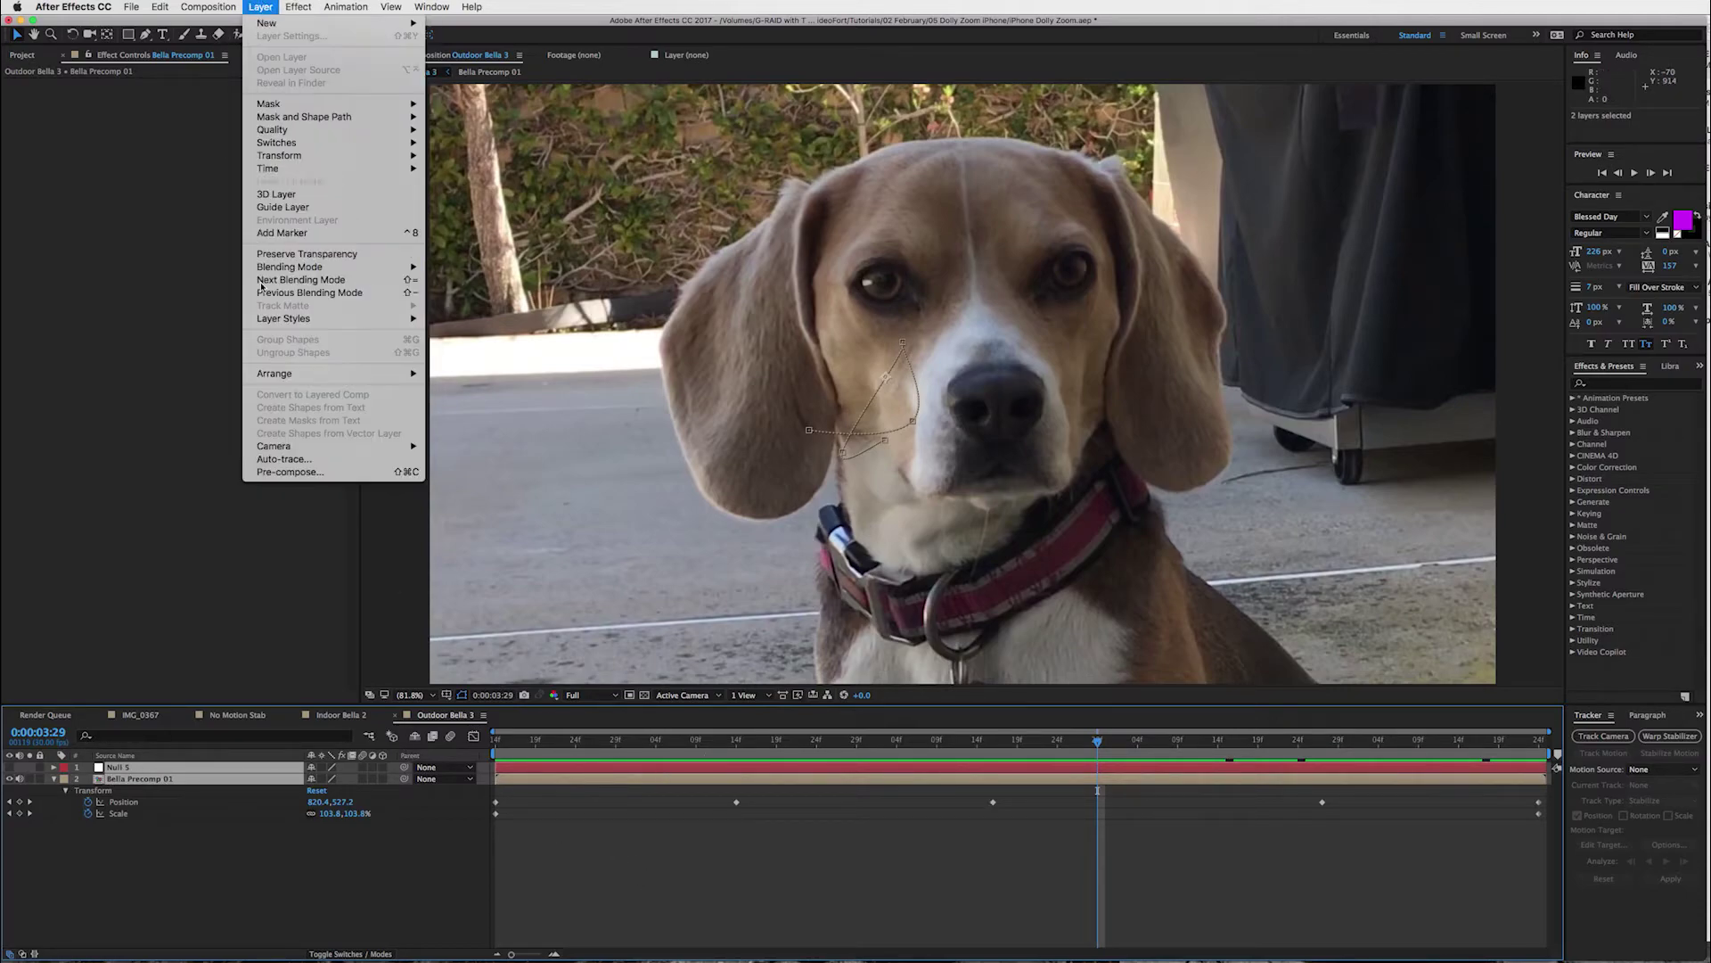
left_click(291, 473)
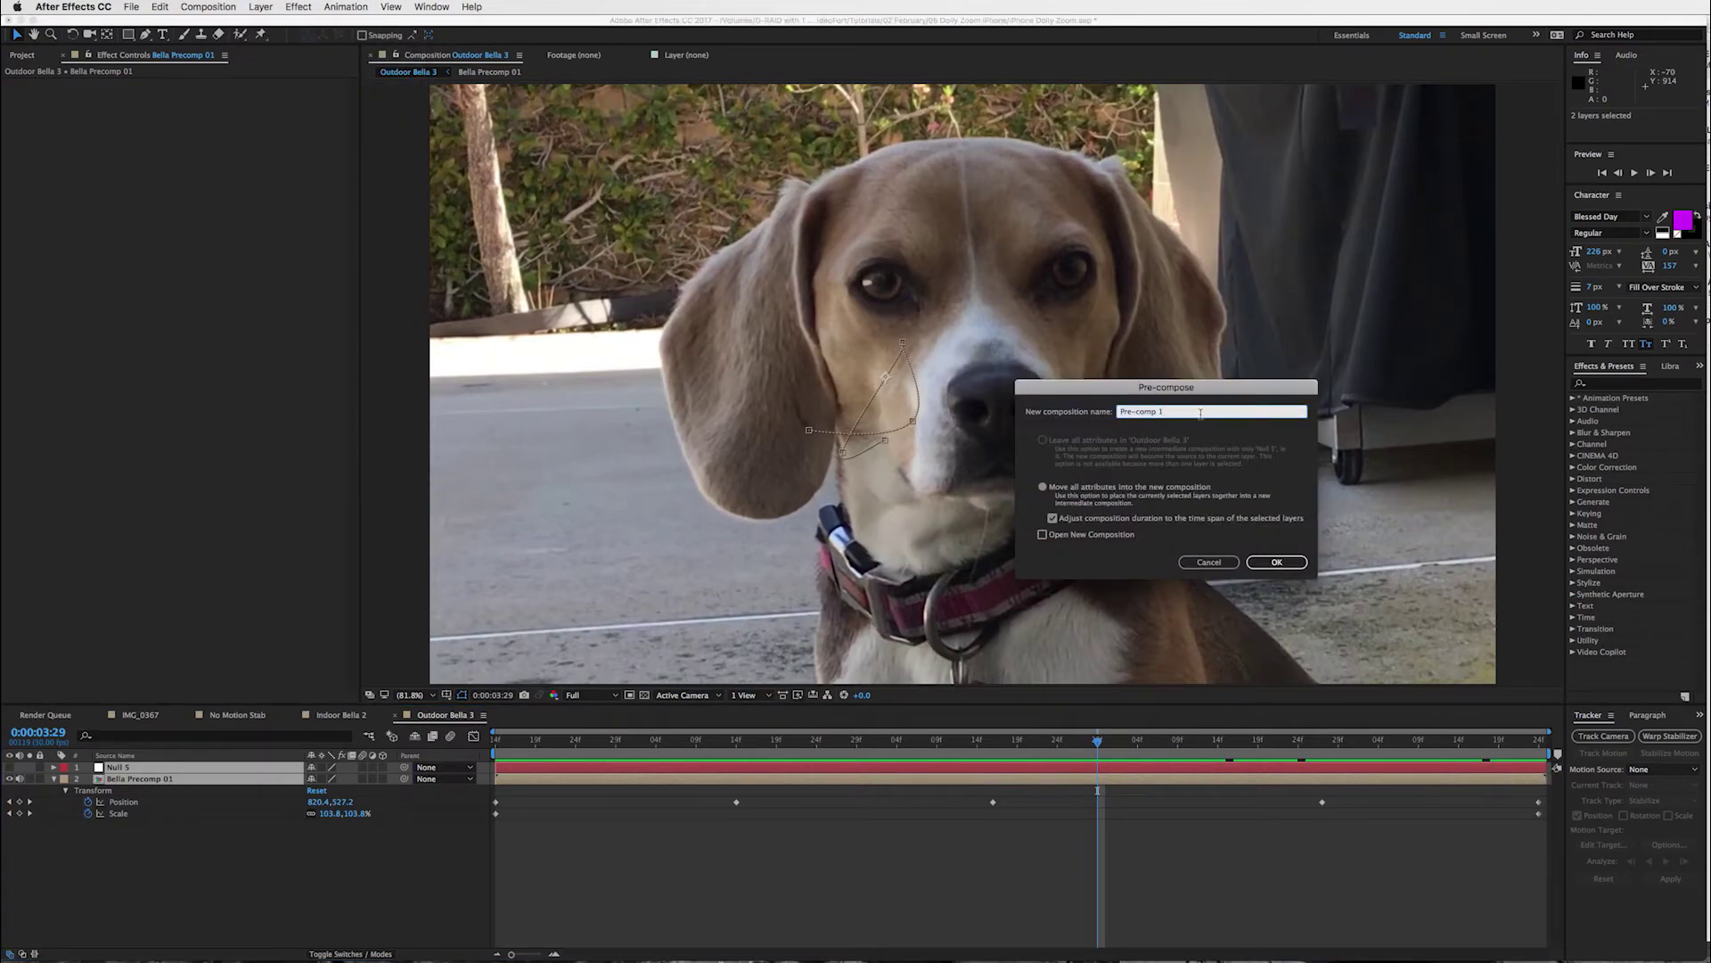
type("00")
key("Return")
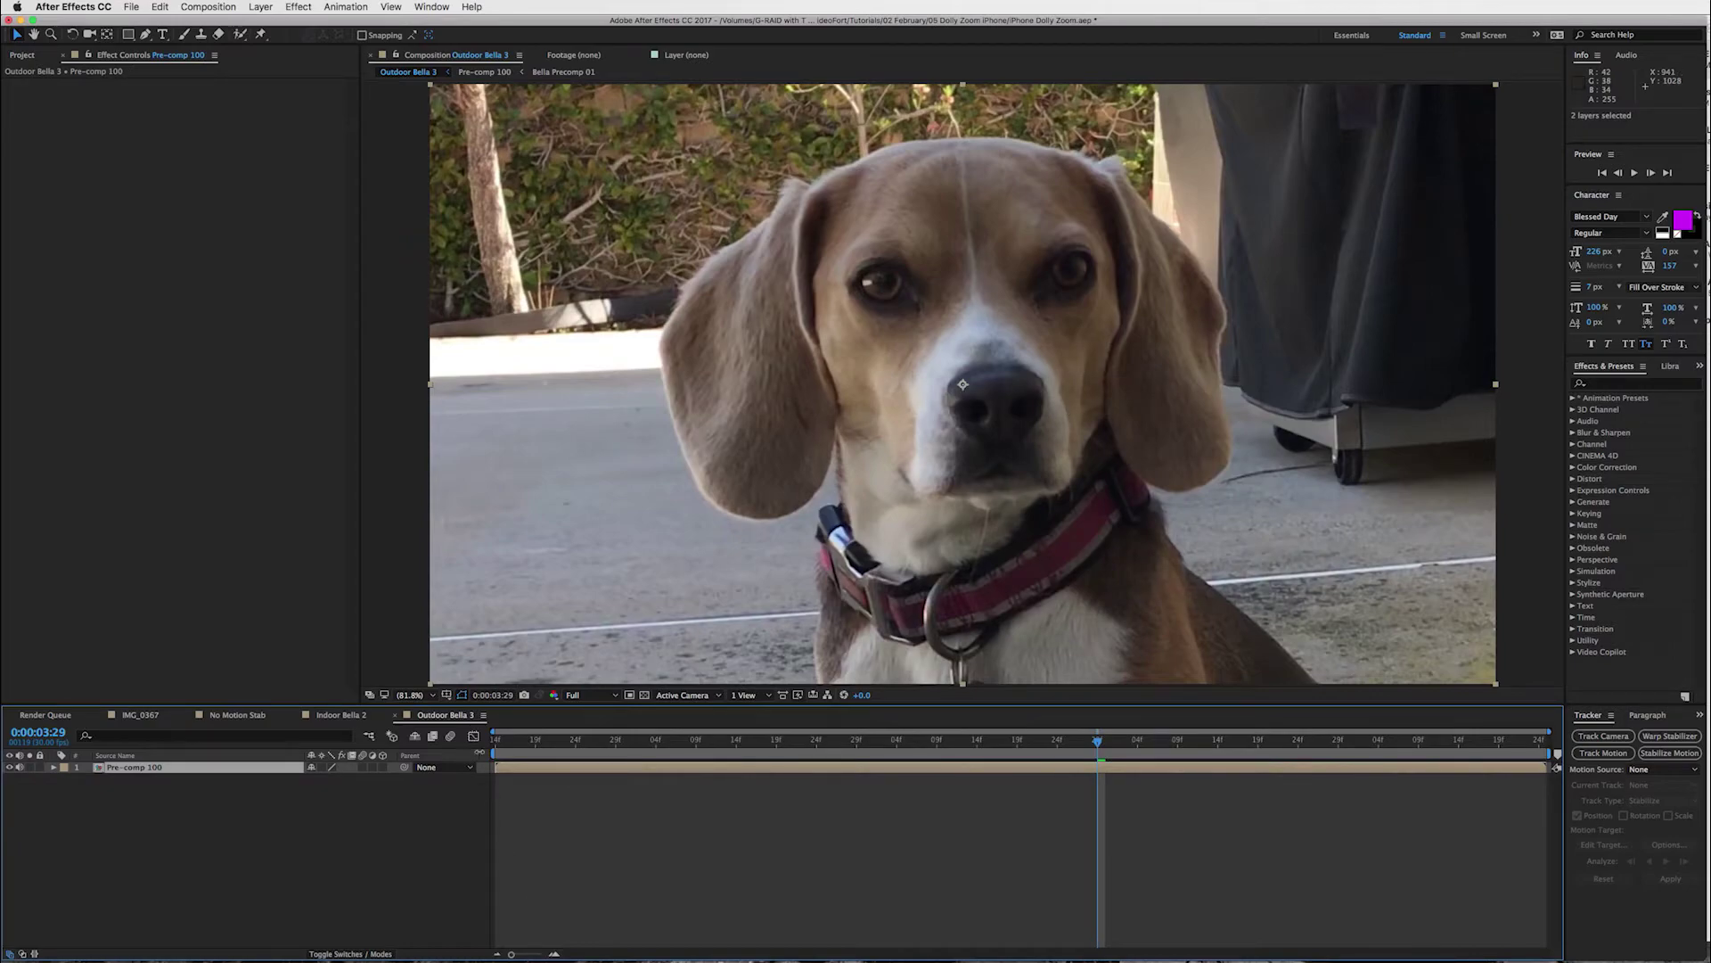
- From the composition start, enable Time Remapping on the Pre-comp 100 layer
left_click(495, 740)
right_click(539, 768)
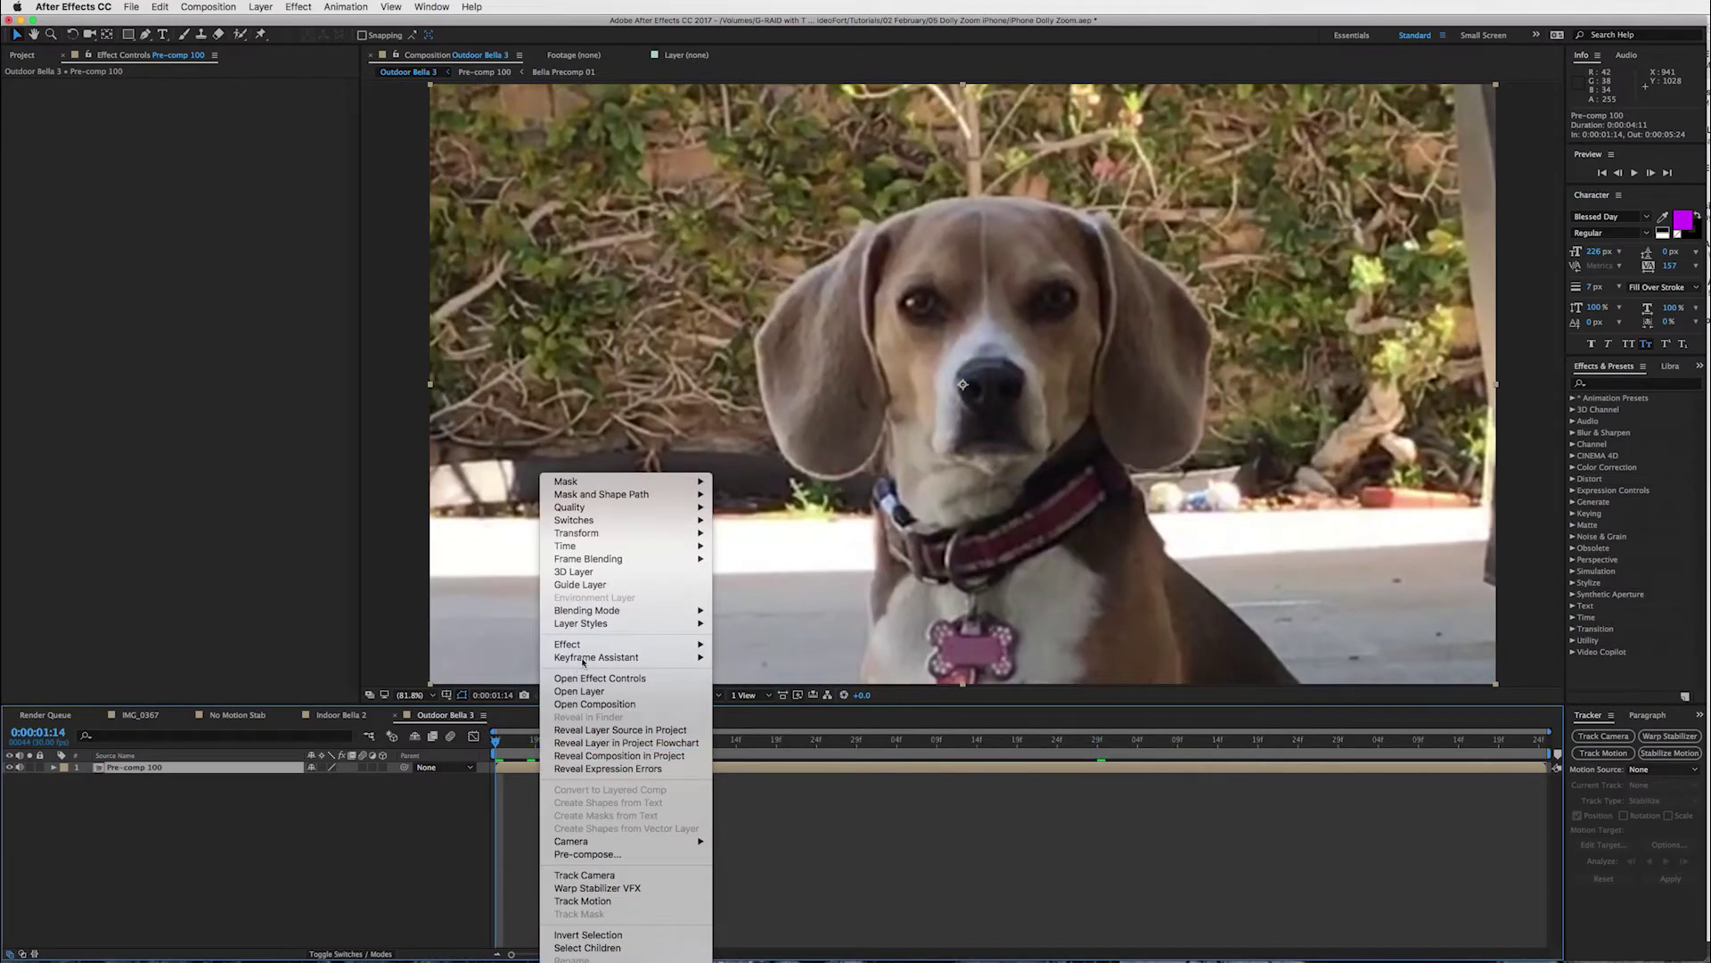
mouse_move(612, 548)
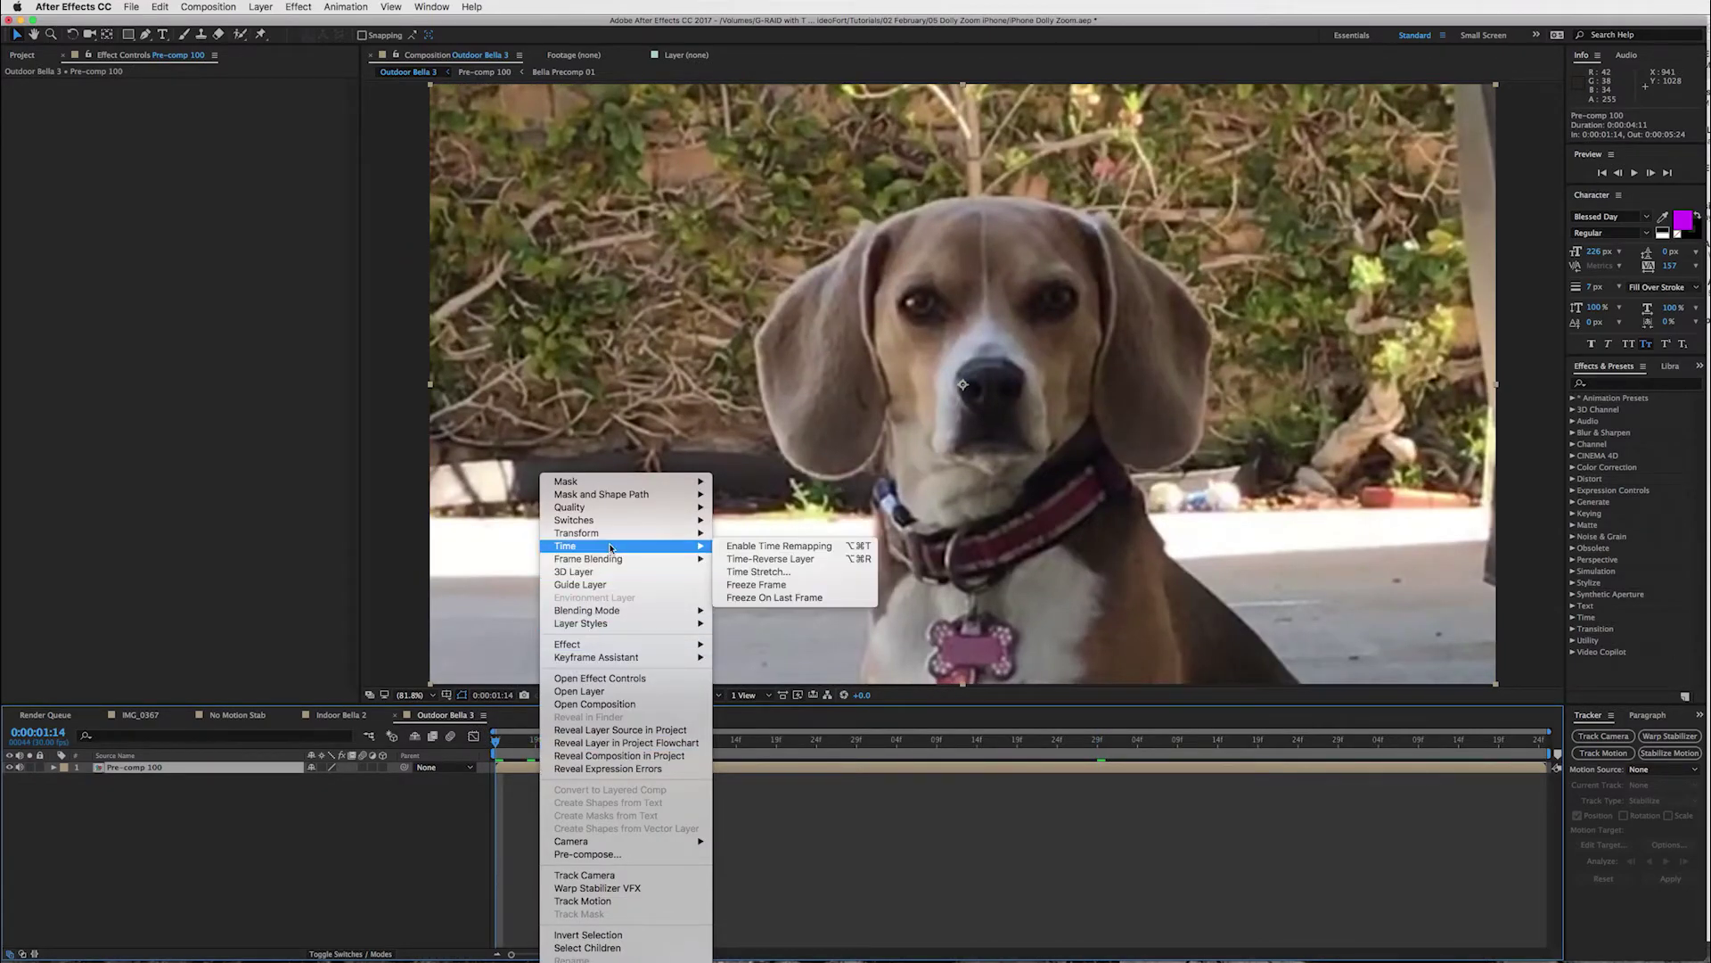
left_click(770, 548)
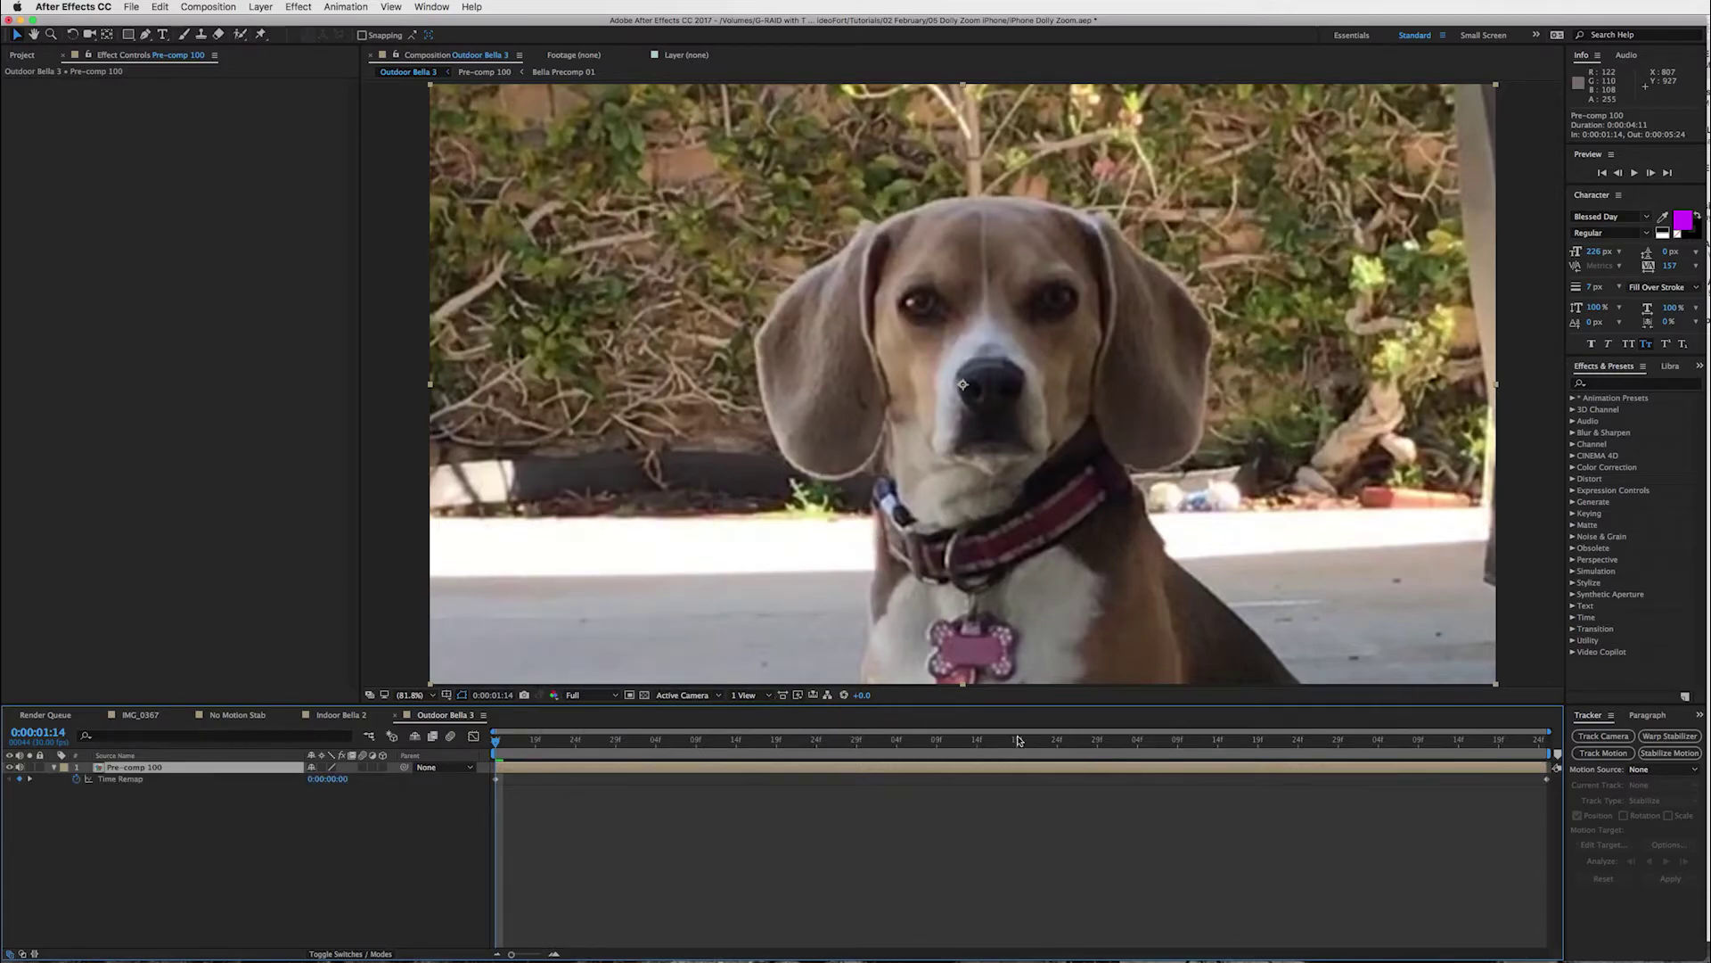
- Move the last Time Remap keyframe and the work-area end to 0:00:03:14
left_click_drag(995, 740, 978, 740)
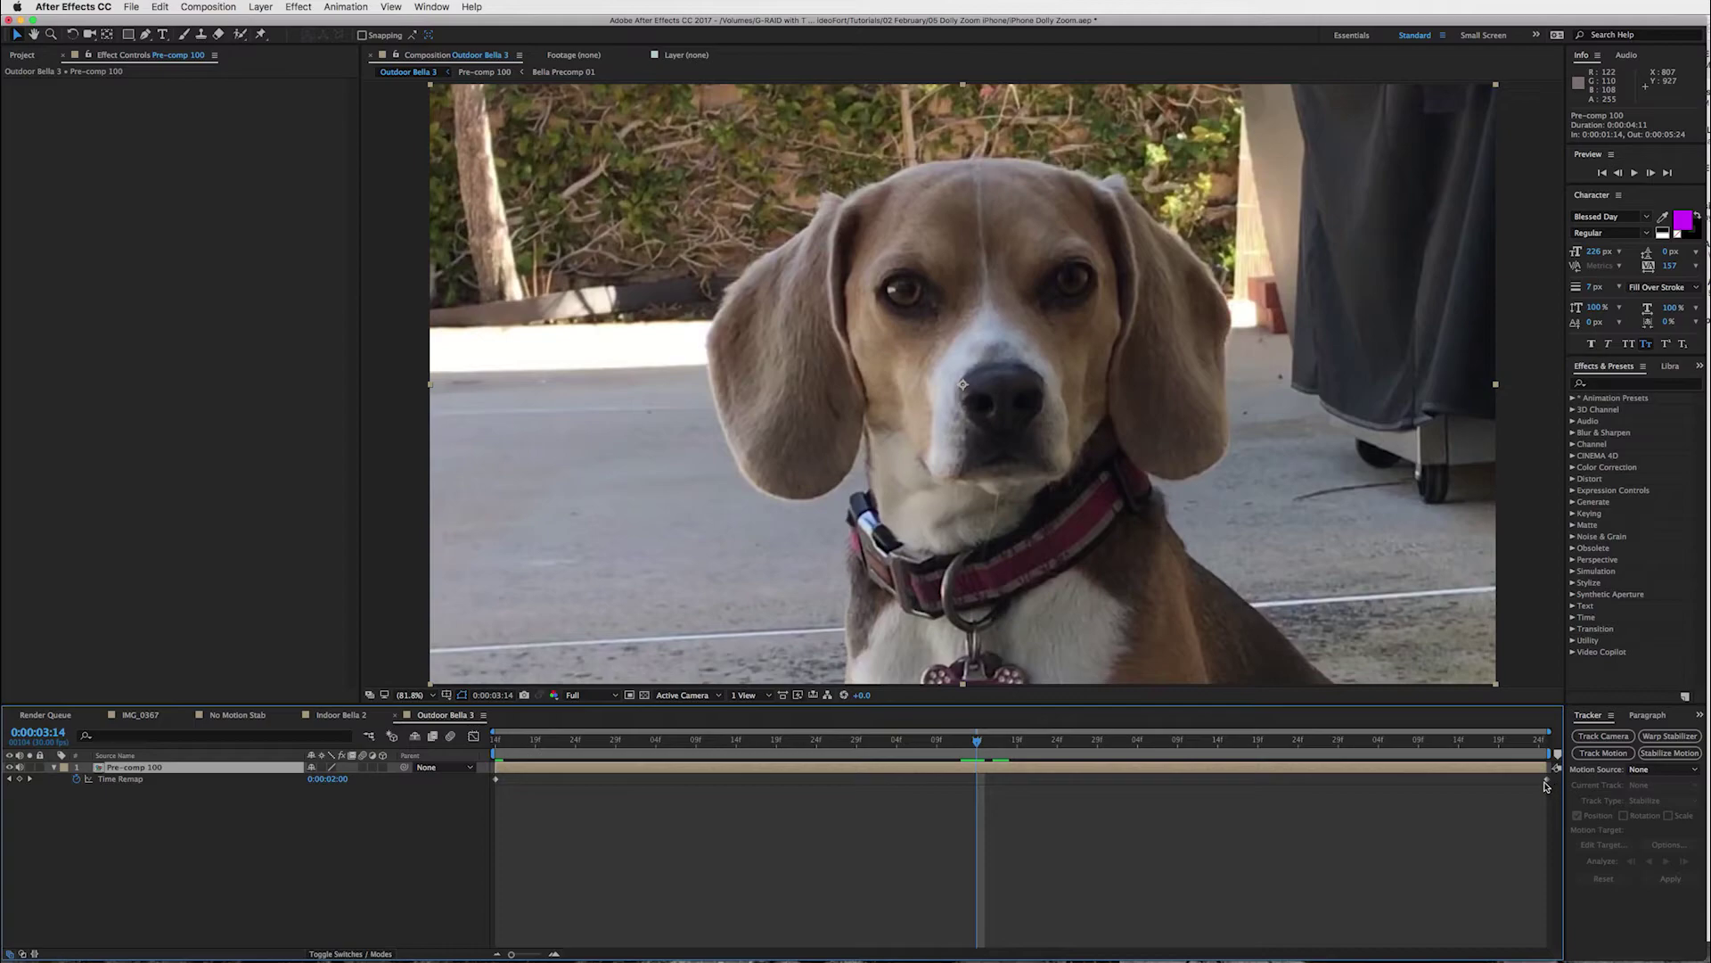
left_click_drag(1549, 782, 978, 789)
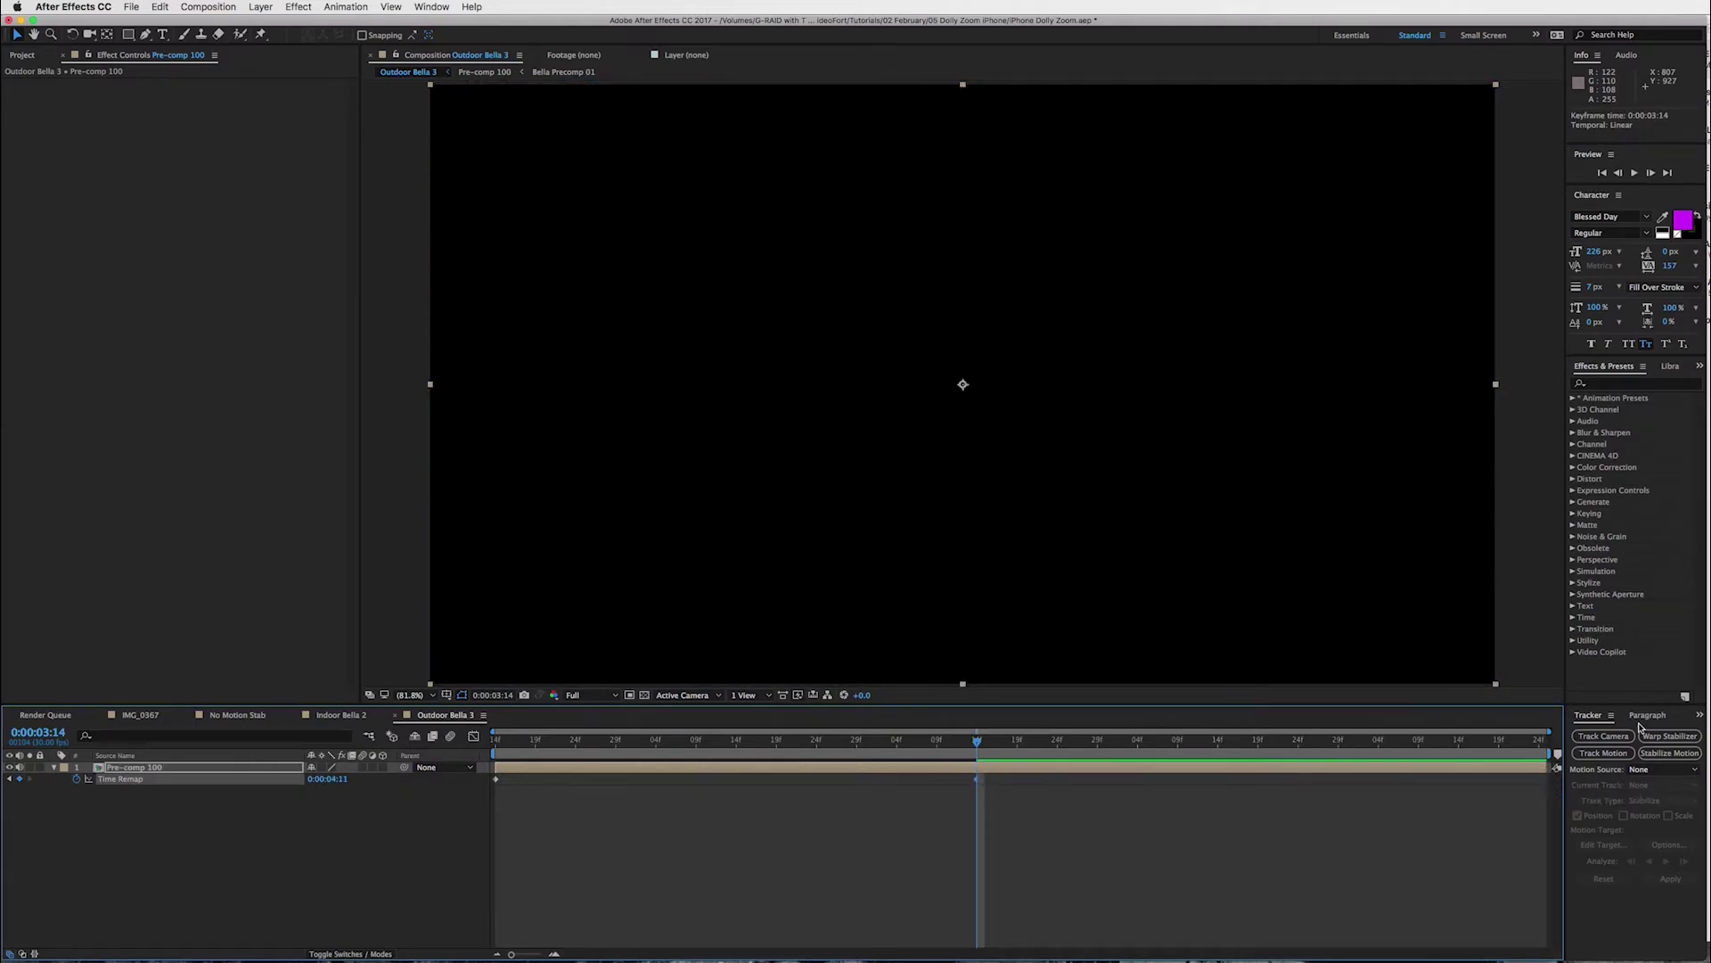
left_click_drag(1548, 753, 560, 740)
- In Chrome, play the 'Vertigo Effect - 7 Examples' YouTube video from 1:30
key("super+Tab")
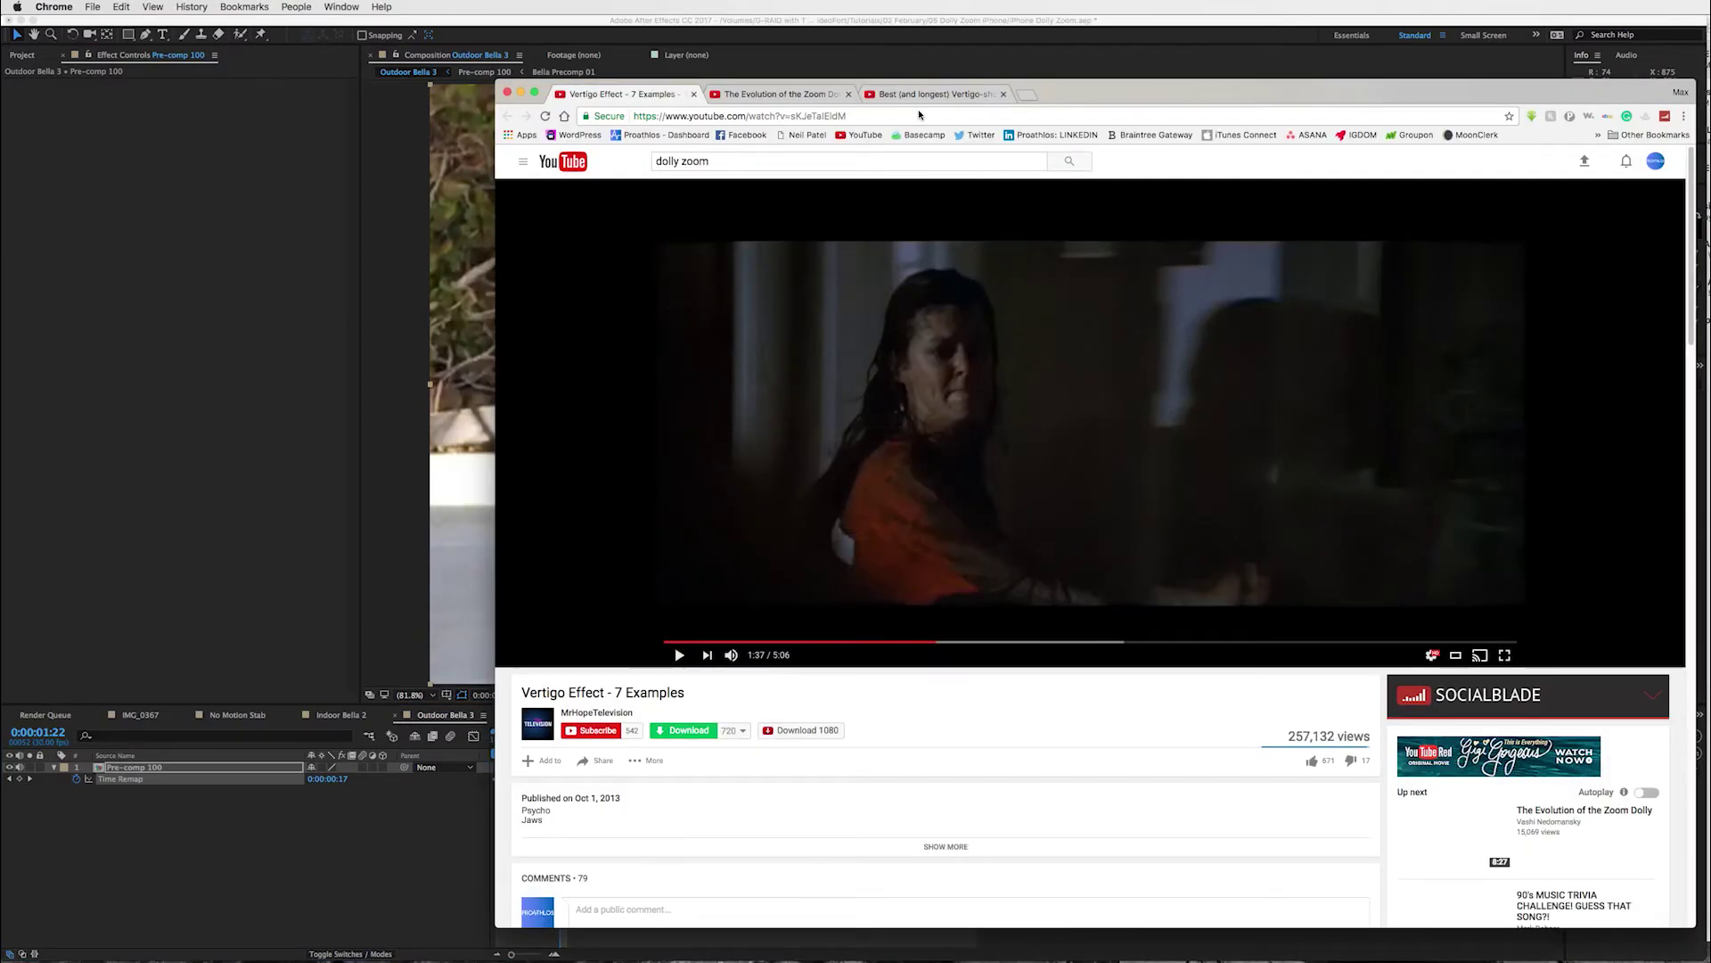
left_click(927, 93)
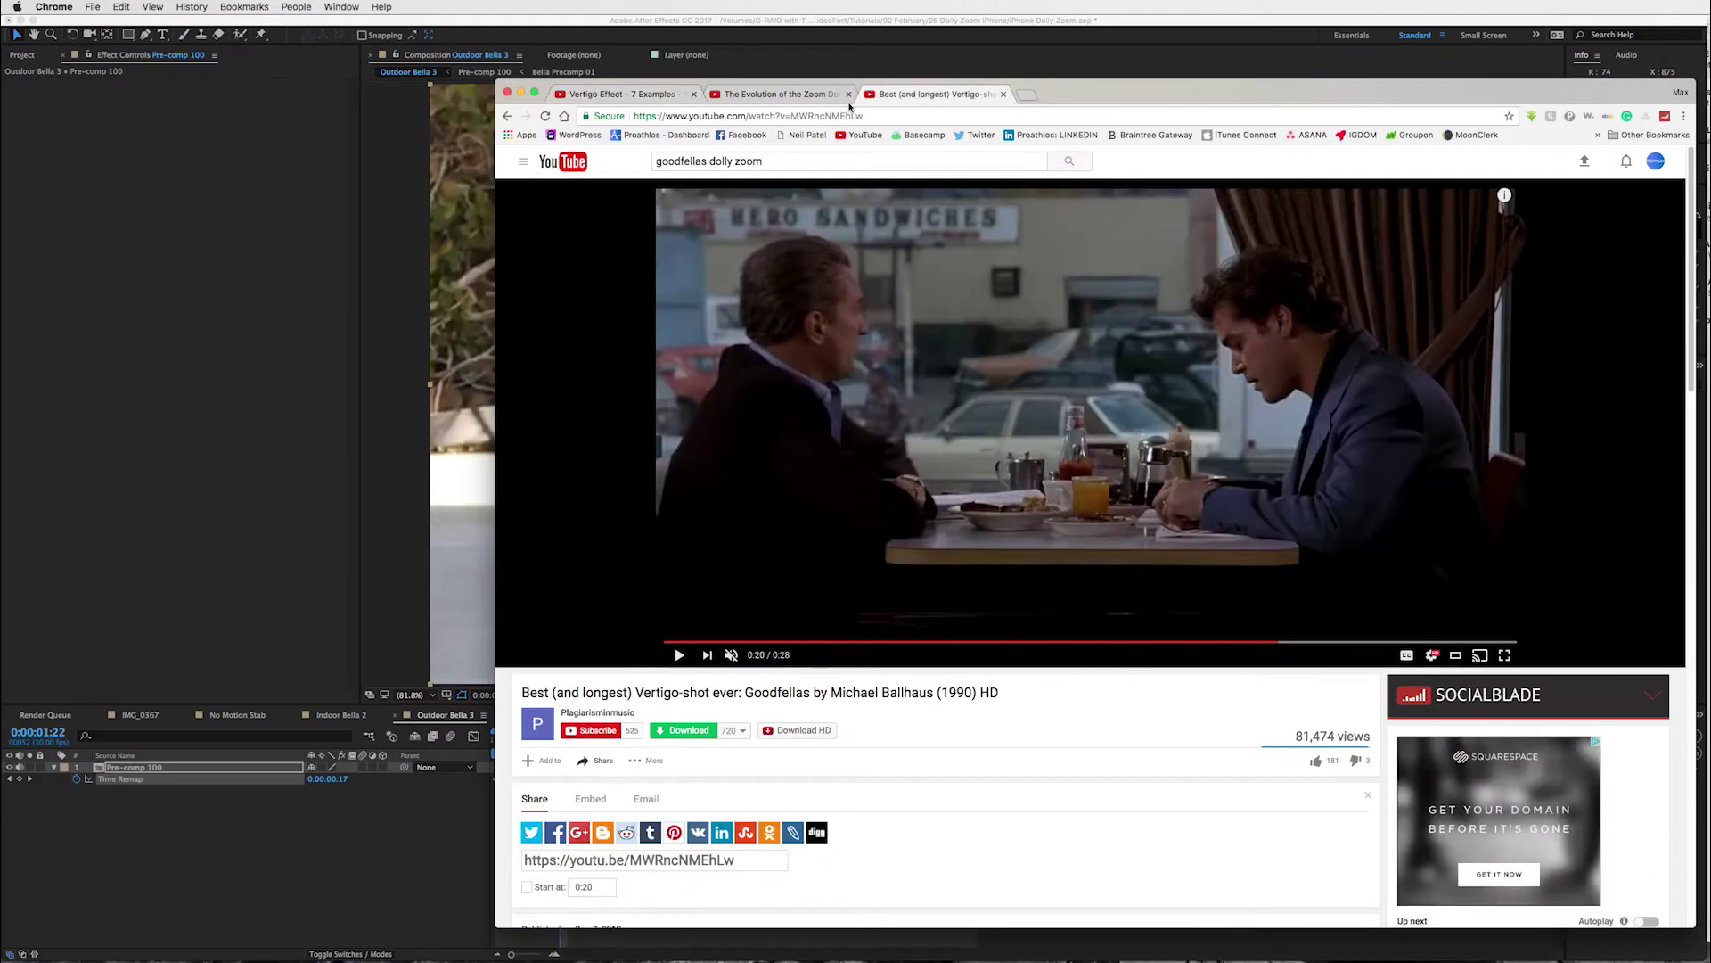
left_click(790, 92)
left_click(678, 94)
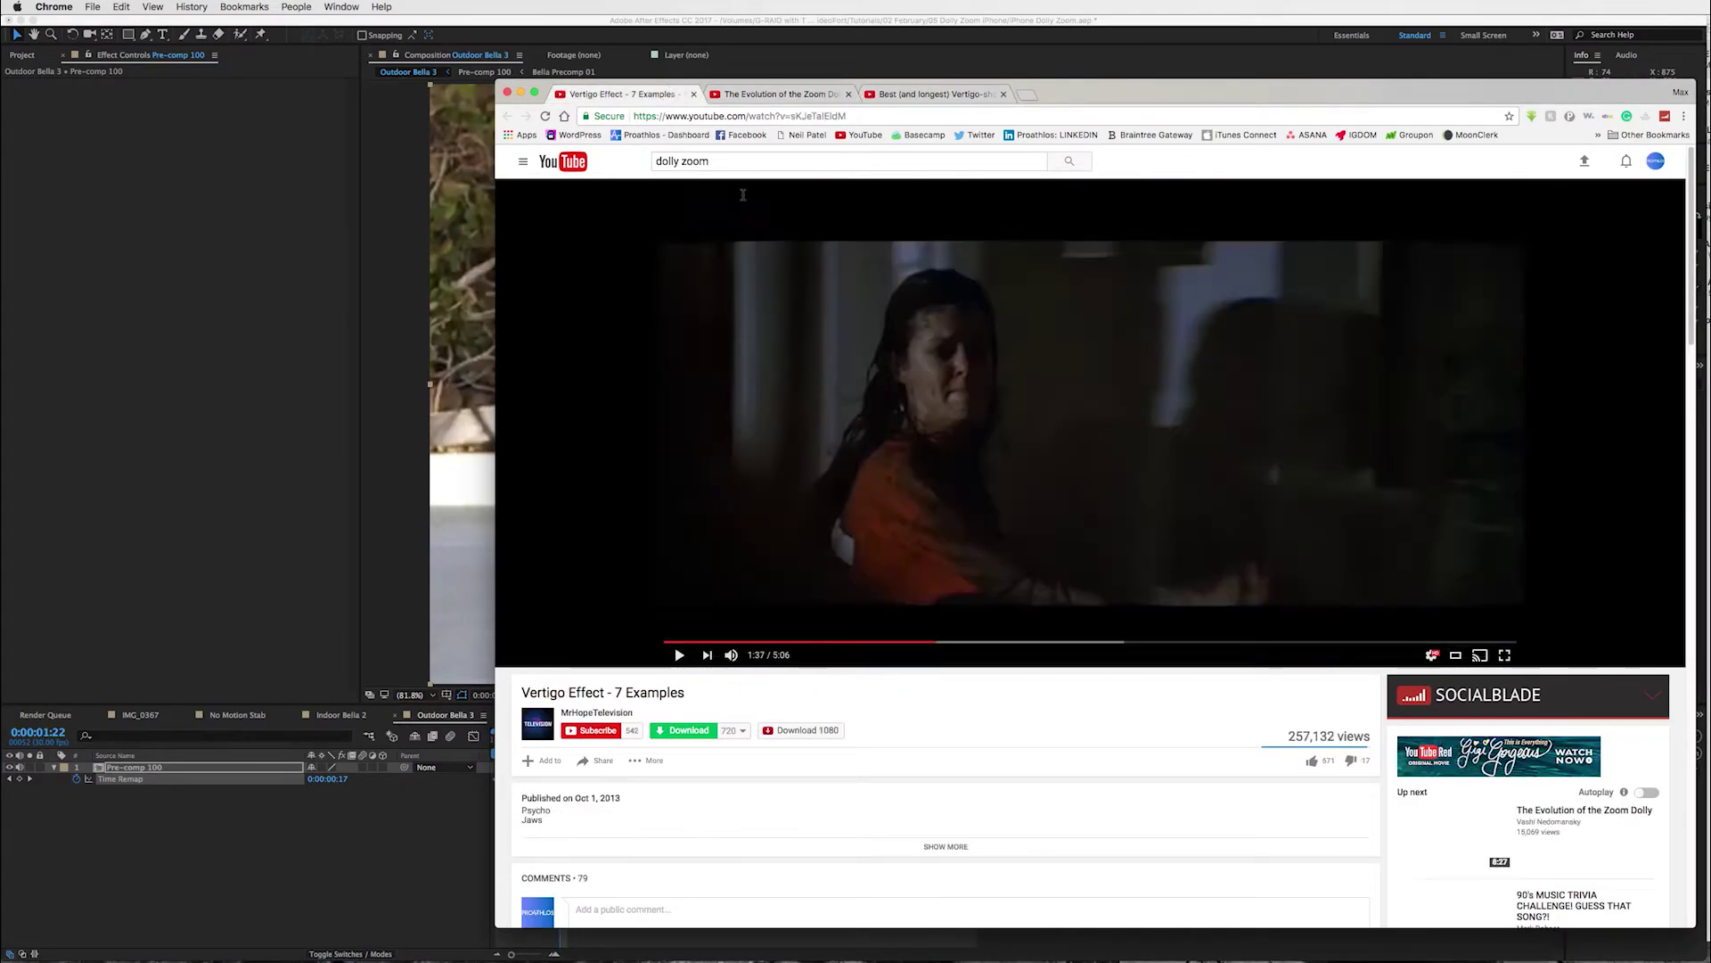
left_click(917, 641)
left_click(1125, 489)
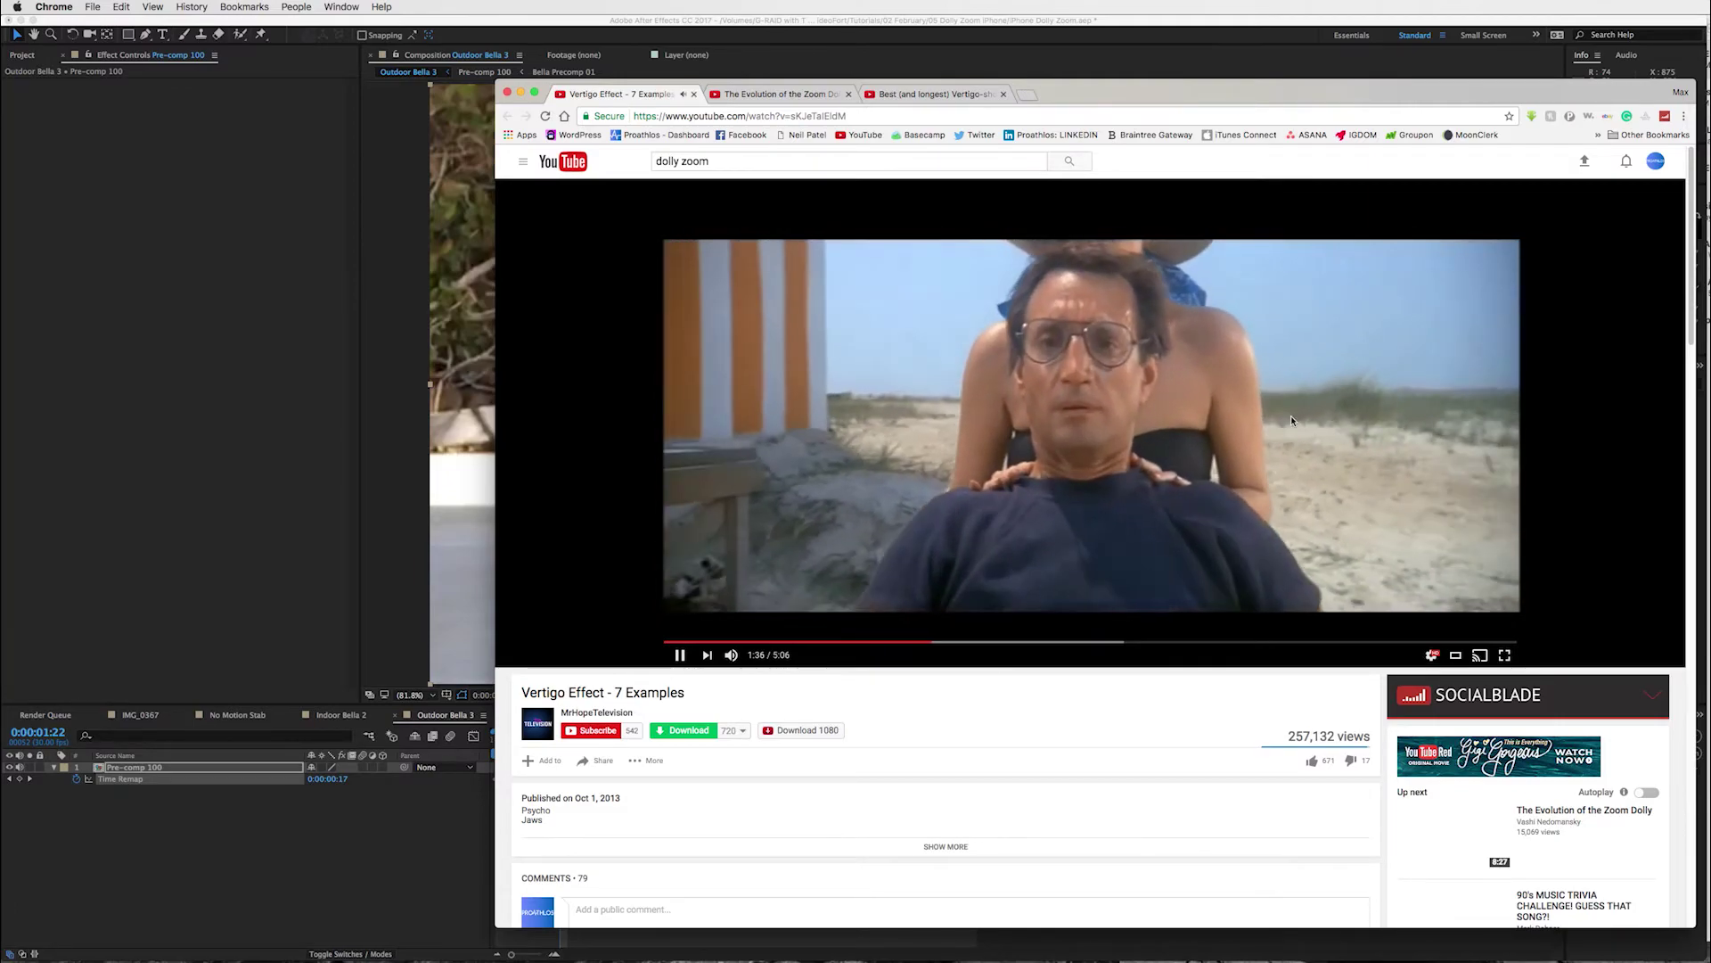
- Back in After Effects, scrub the Outdoor Bella 3 timeline and preview the sped-up dolly zoom
key("super+Tab")
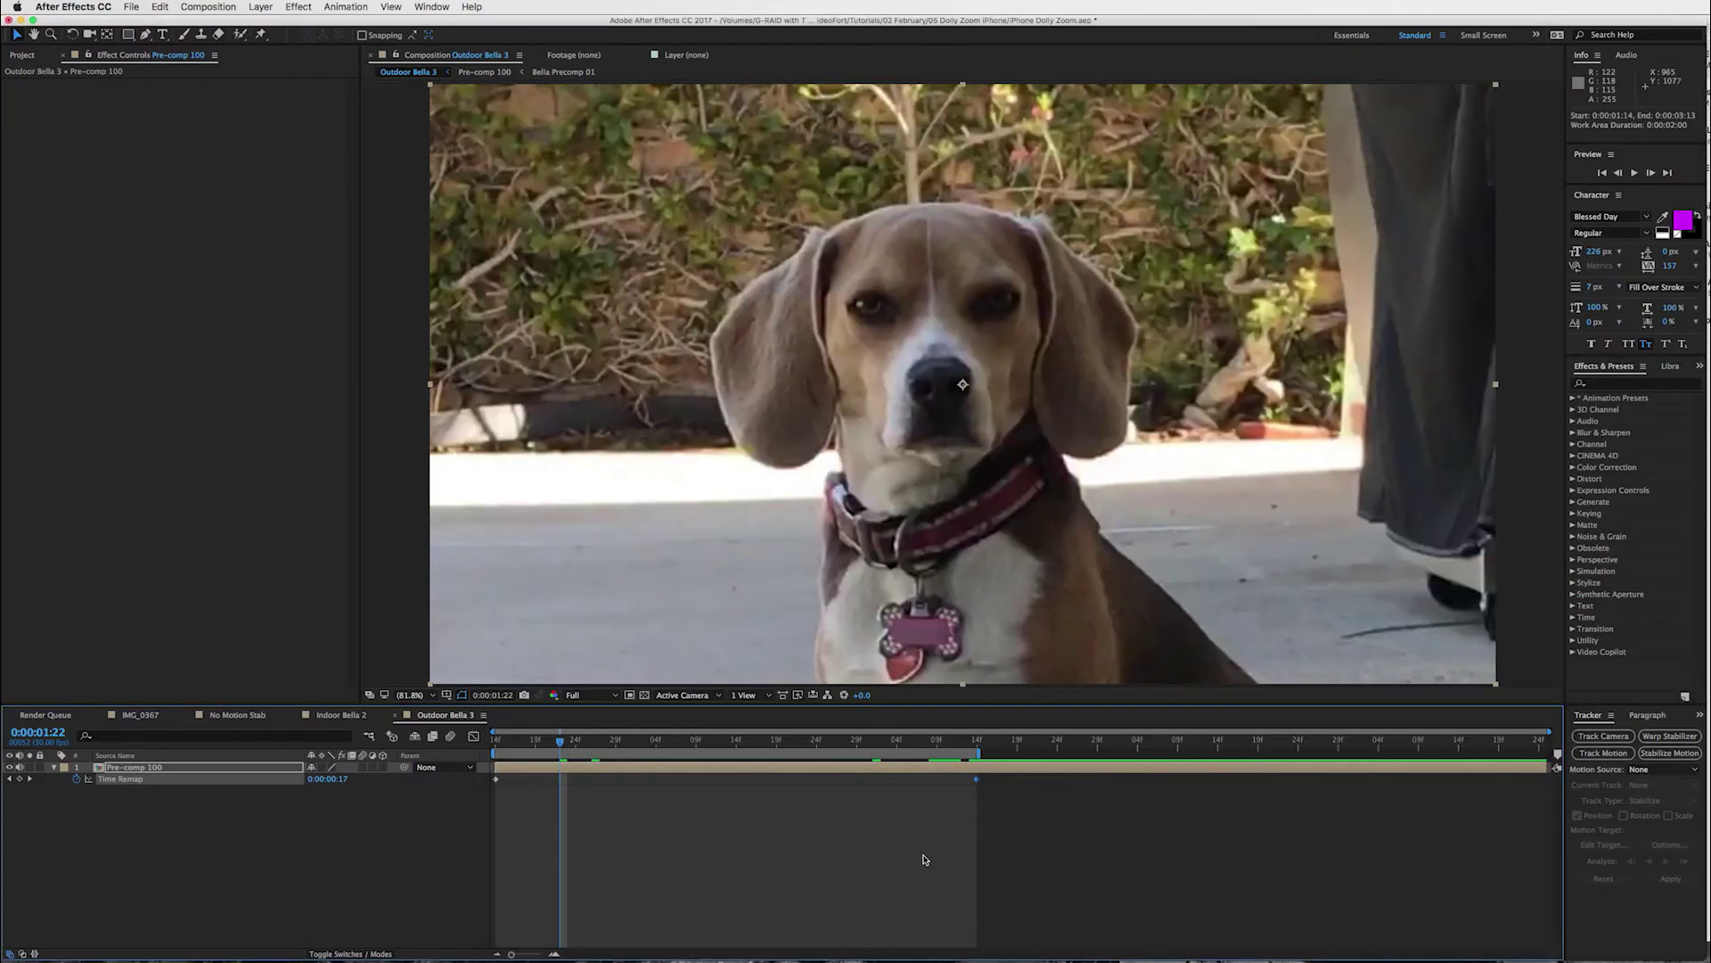
mouse_move(577, 742)
left_mouse_down()
mouse_move(881, 743)
mouse_move(553, 742)
left_mouse_up()
left_click(1640, 174)
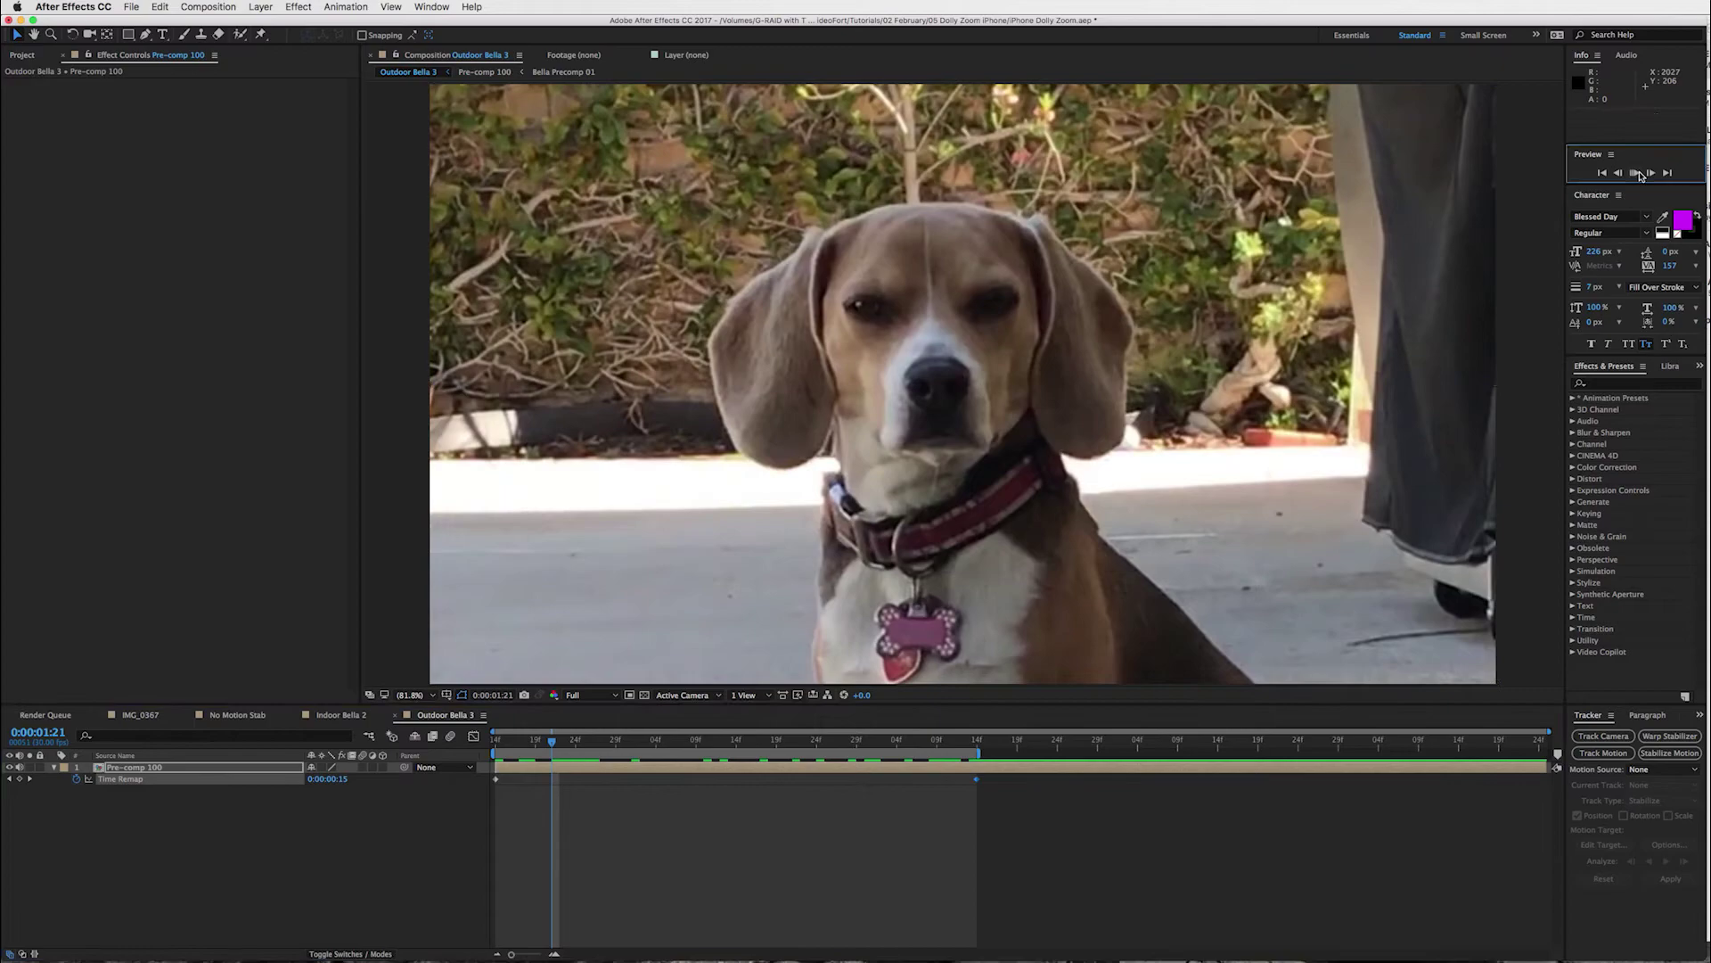